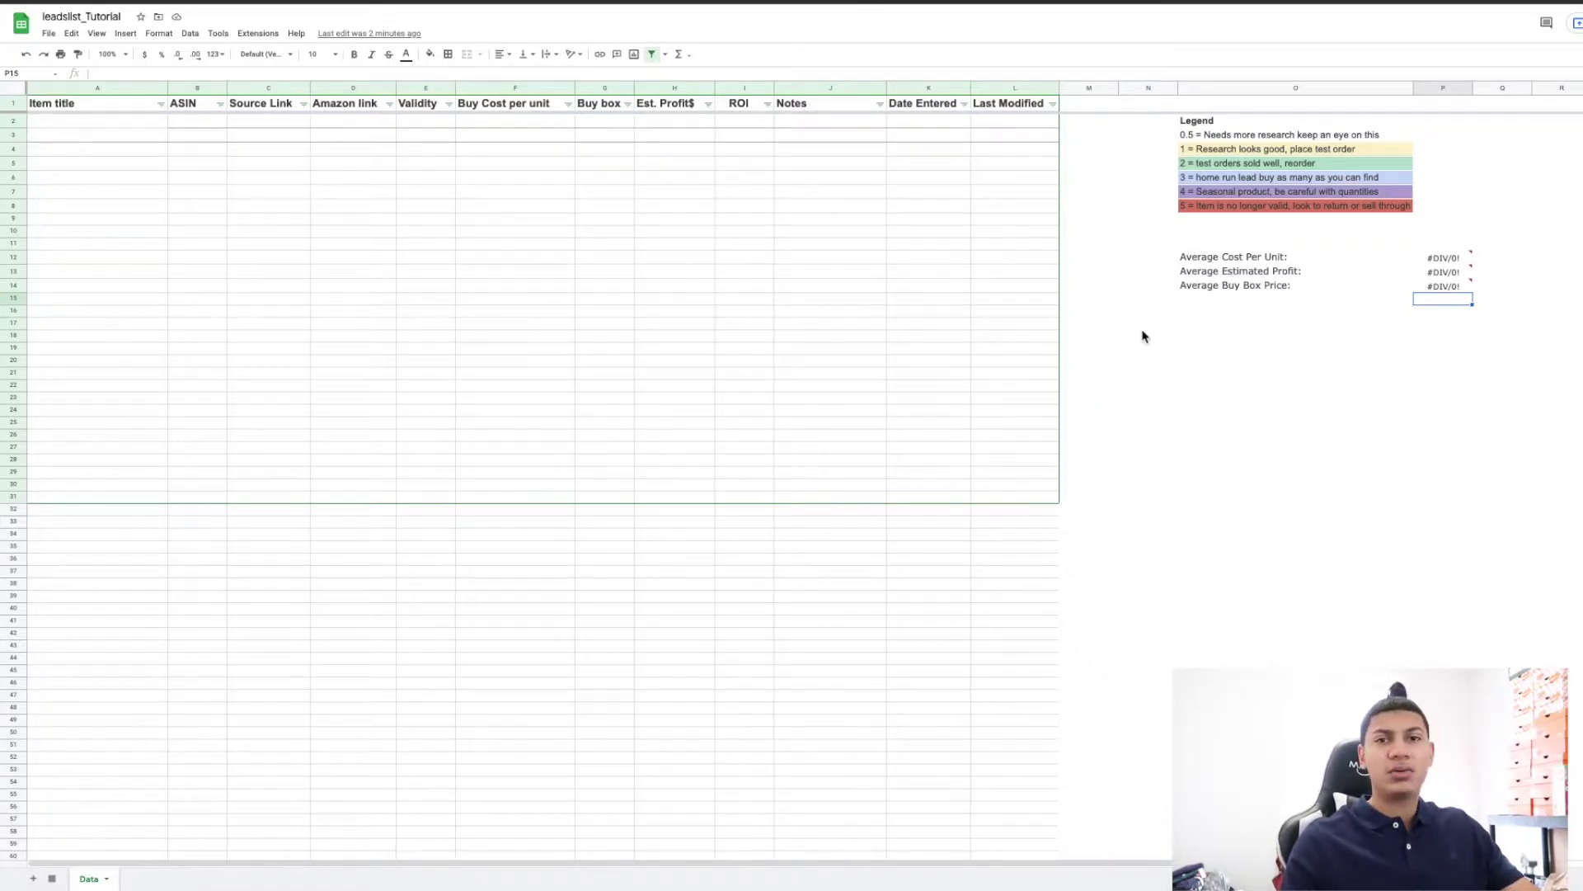
Skim the legend entries, from 0.5 needs-more-research down to 5 no longer valid.
click(1255, 138)
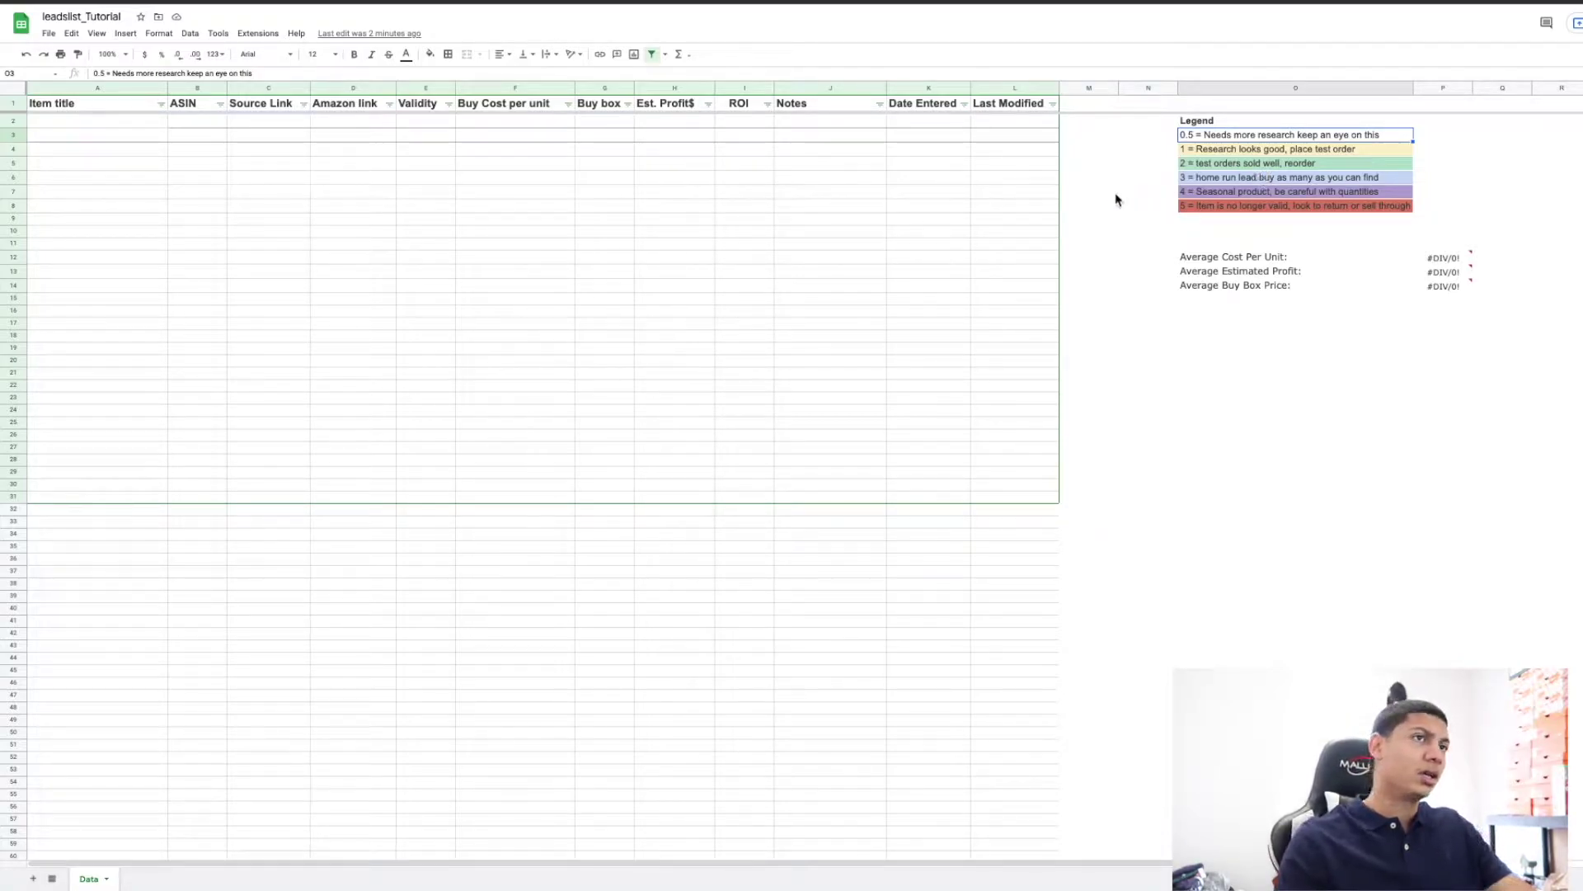
click(1149, 247)
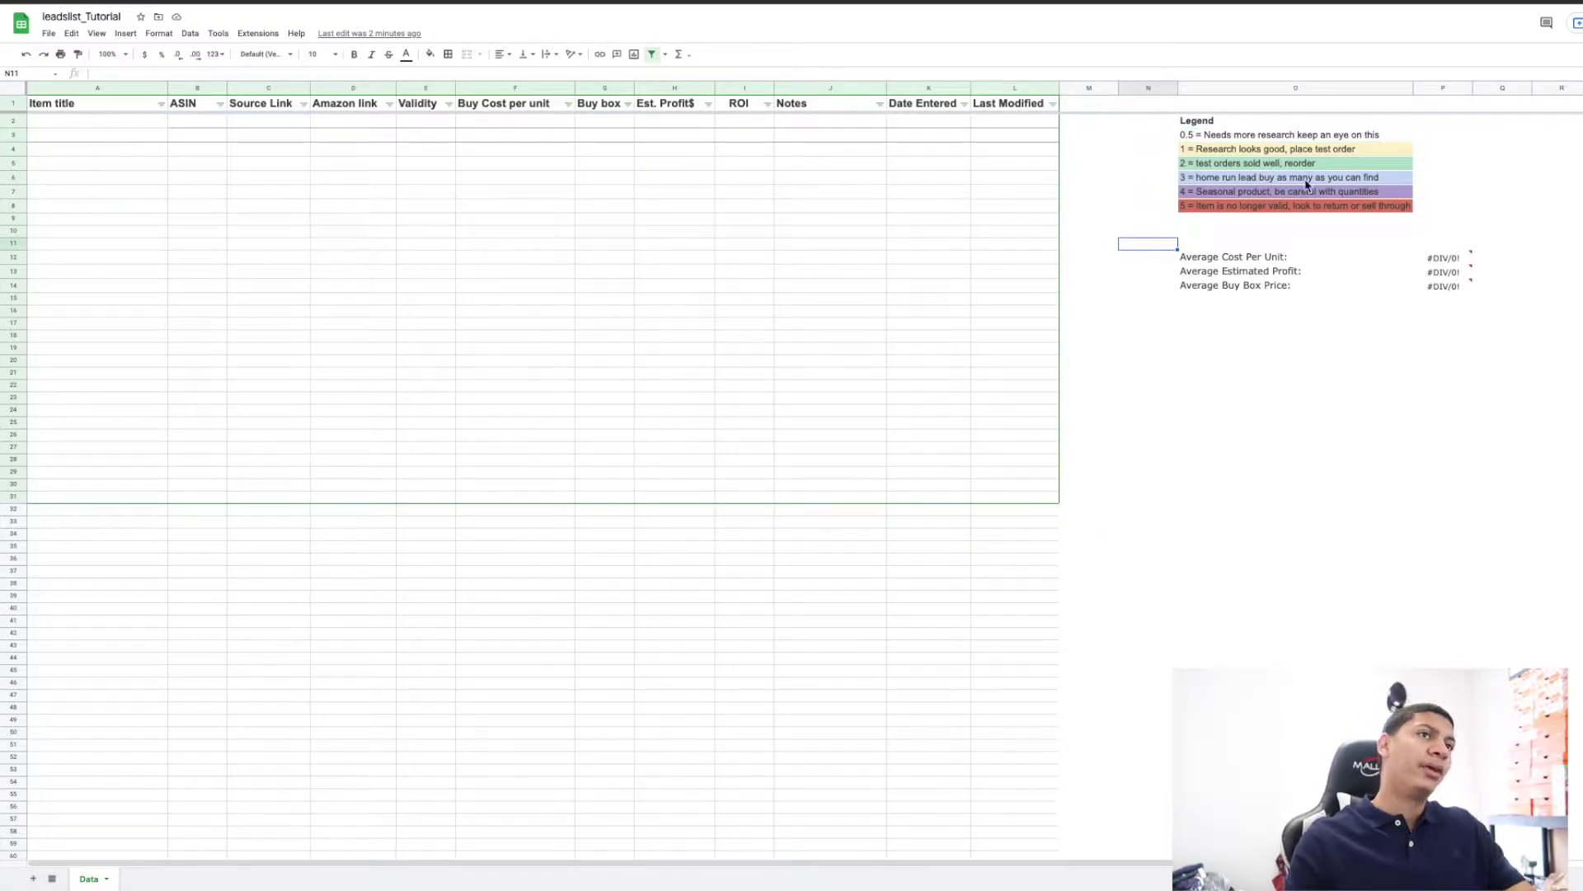
click(1277, 137)
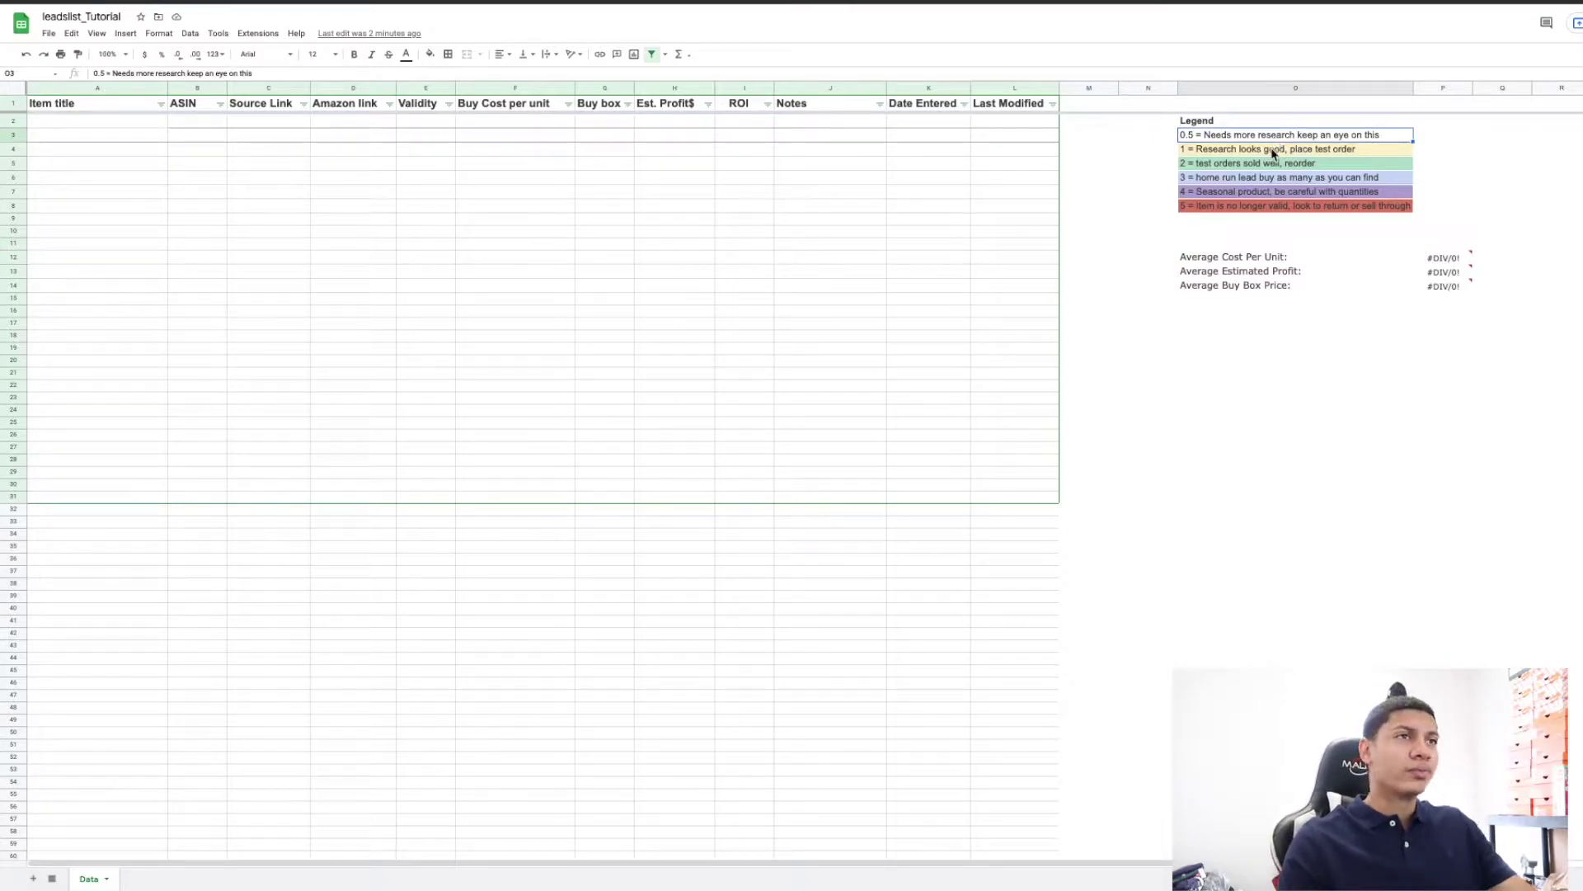
click(1274, 151)
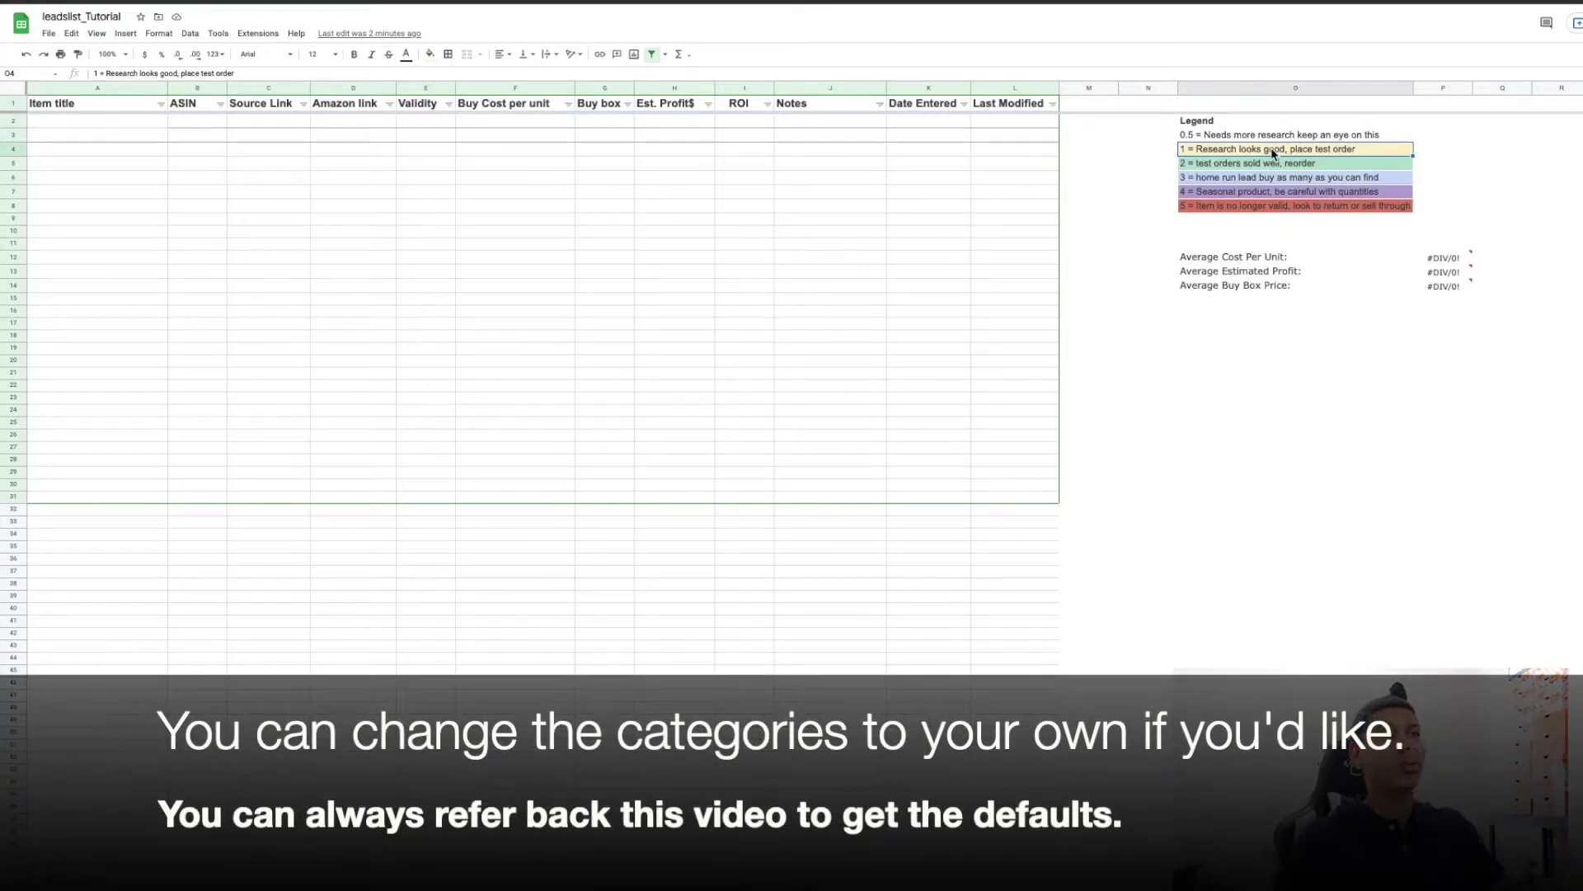
click(1271, 163)
click(1313, 208)
click(1221, 140)
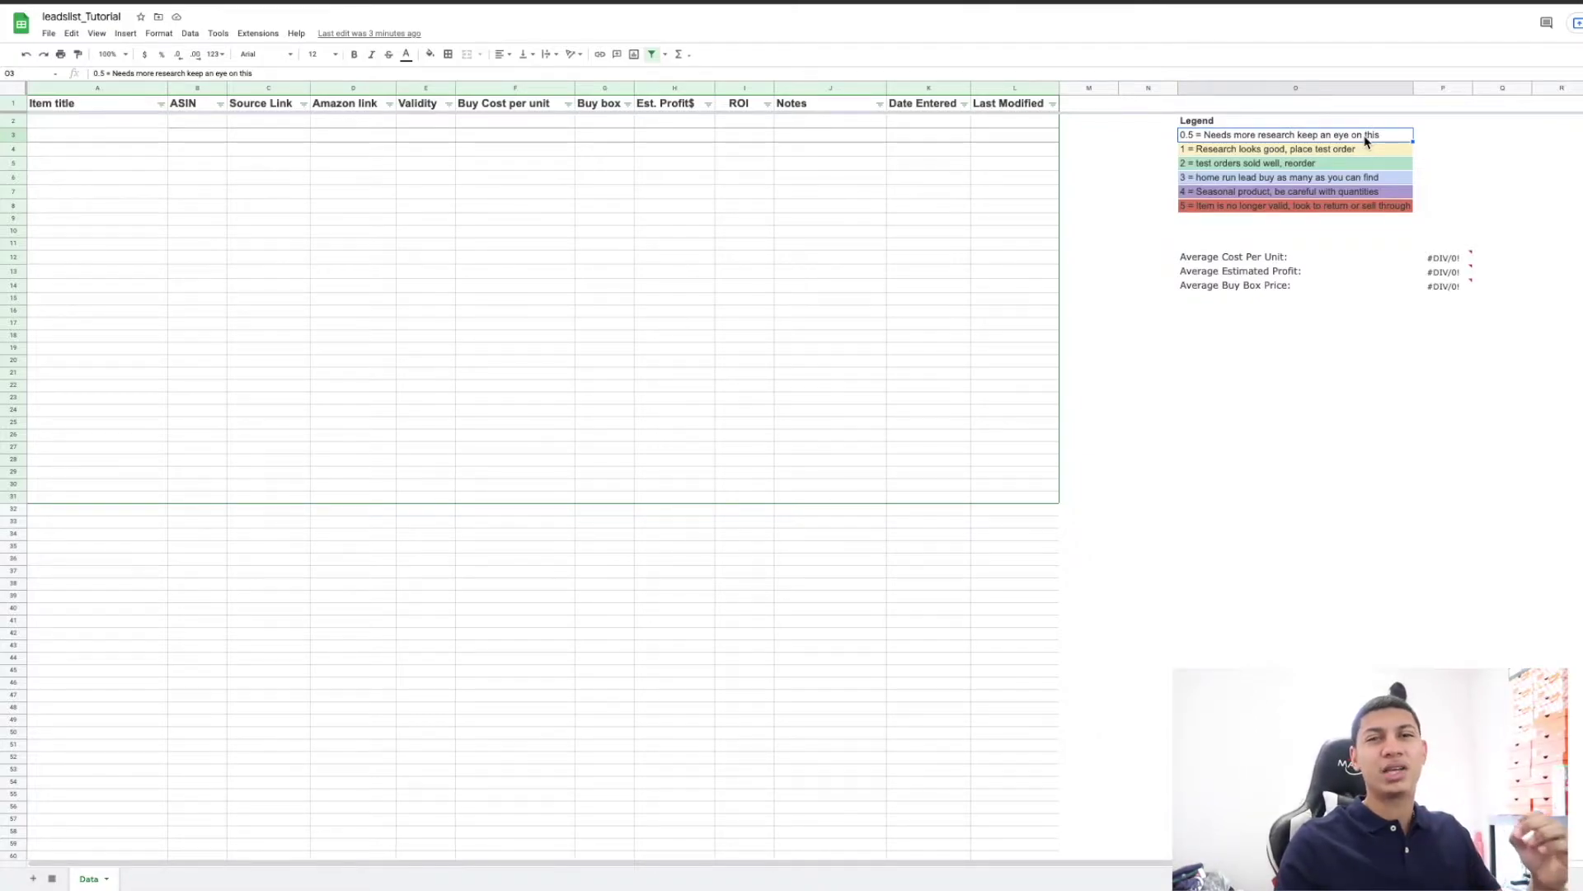
Explain categories 1 research looks good, 2 test orders sold, 3 home run, 4 seasonal, 5 no longer valid.
click(1353, 151)
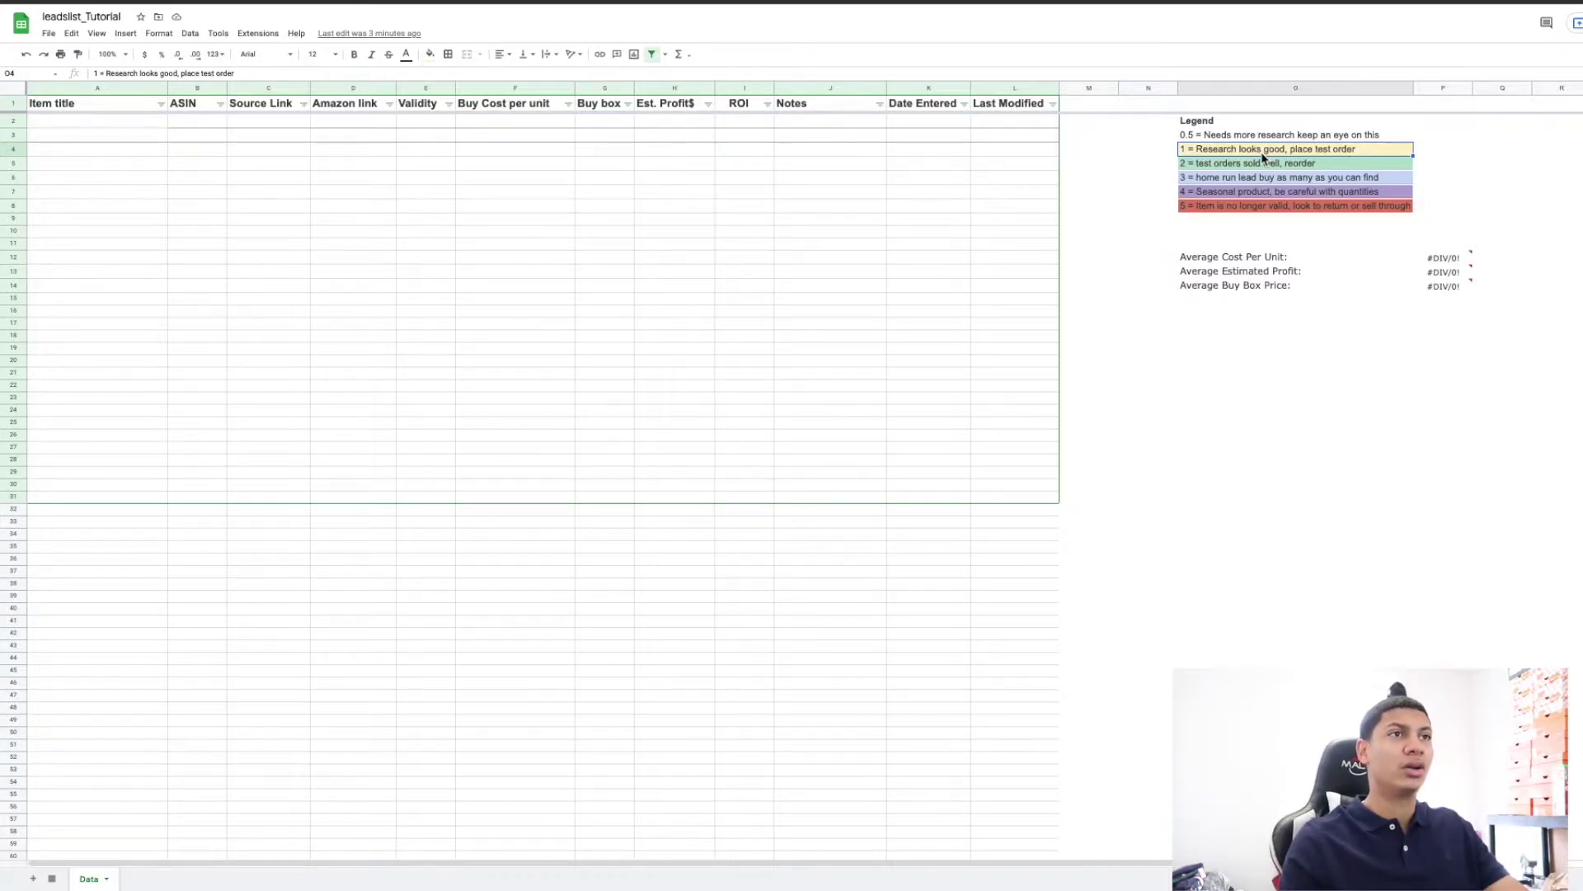
click(1300, 166)
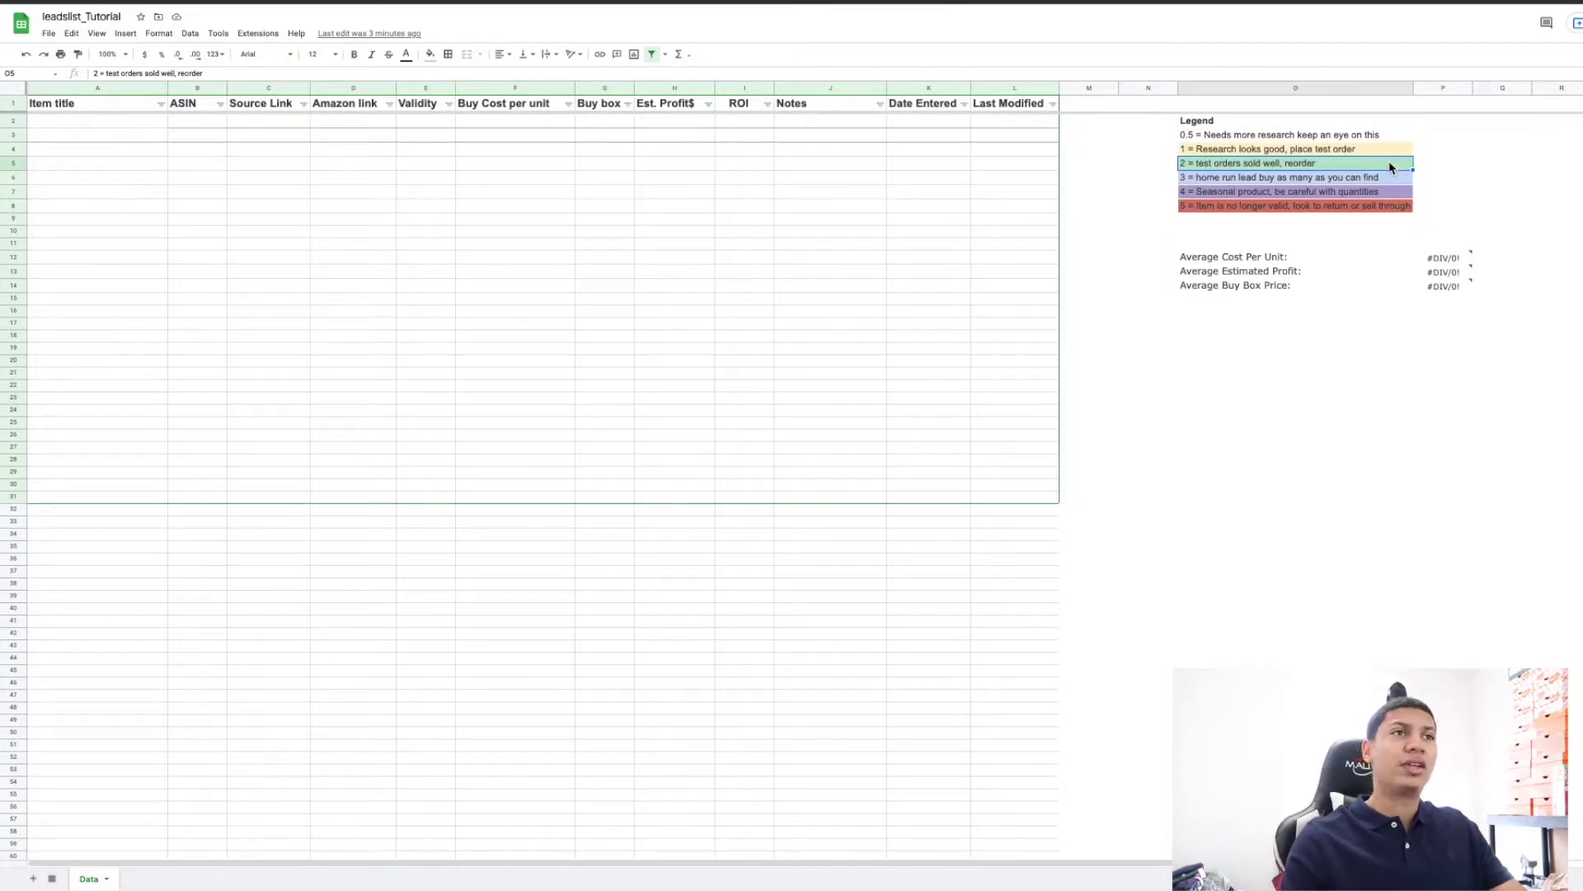
click(1380, 177)
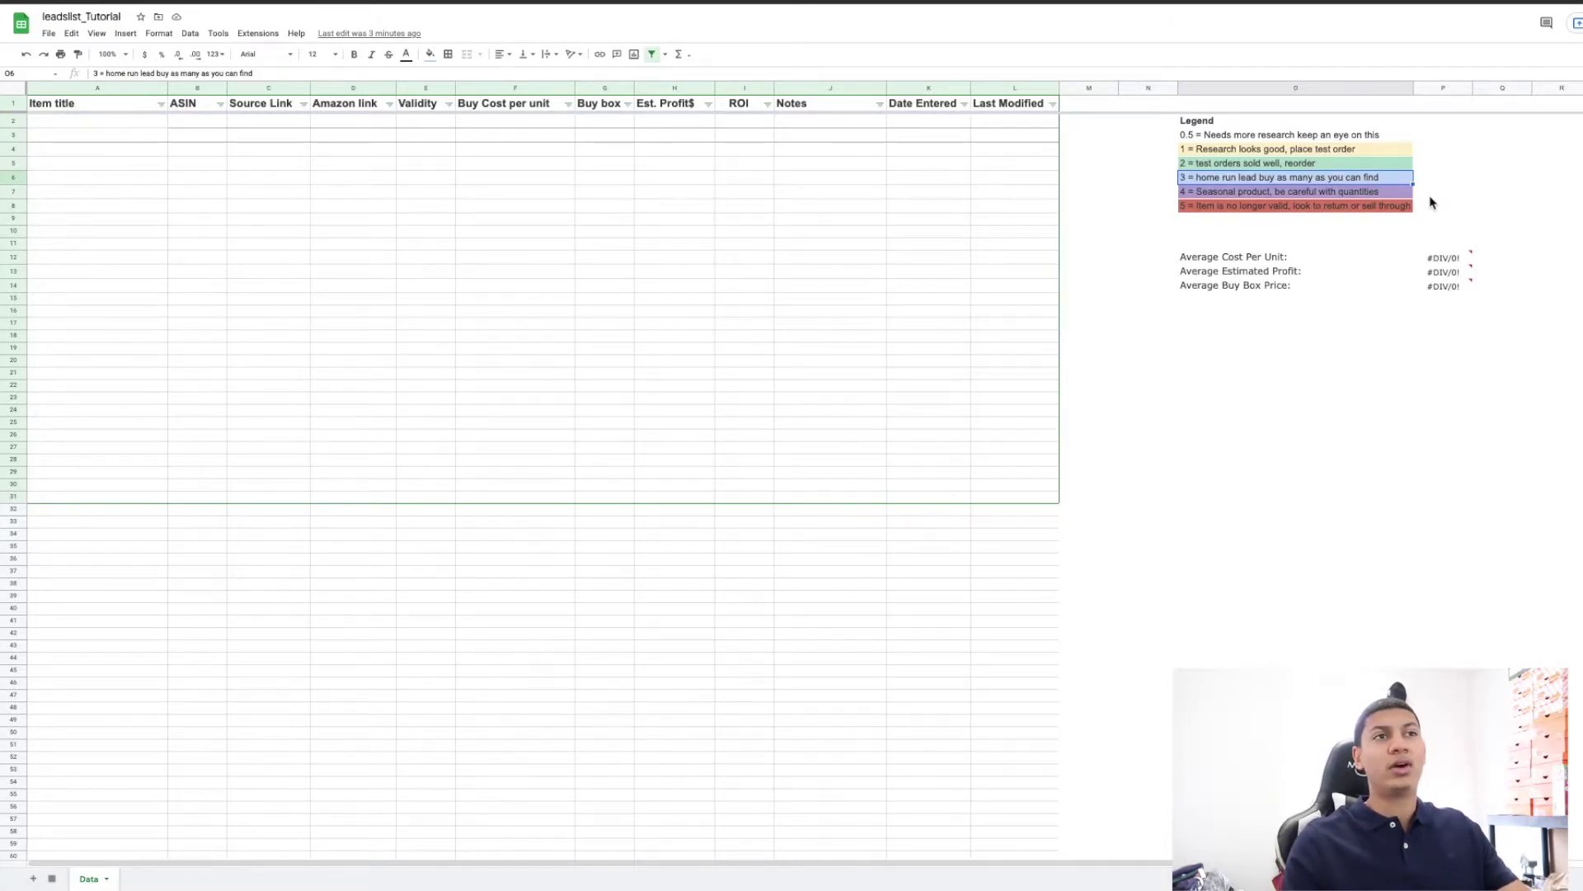
click(1379, 193)
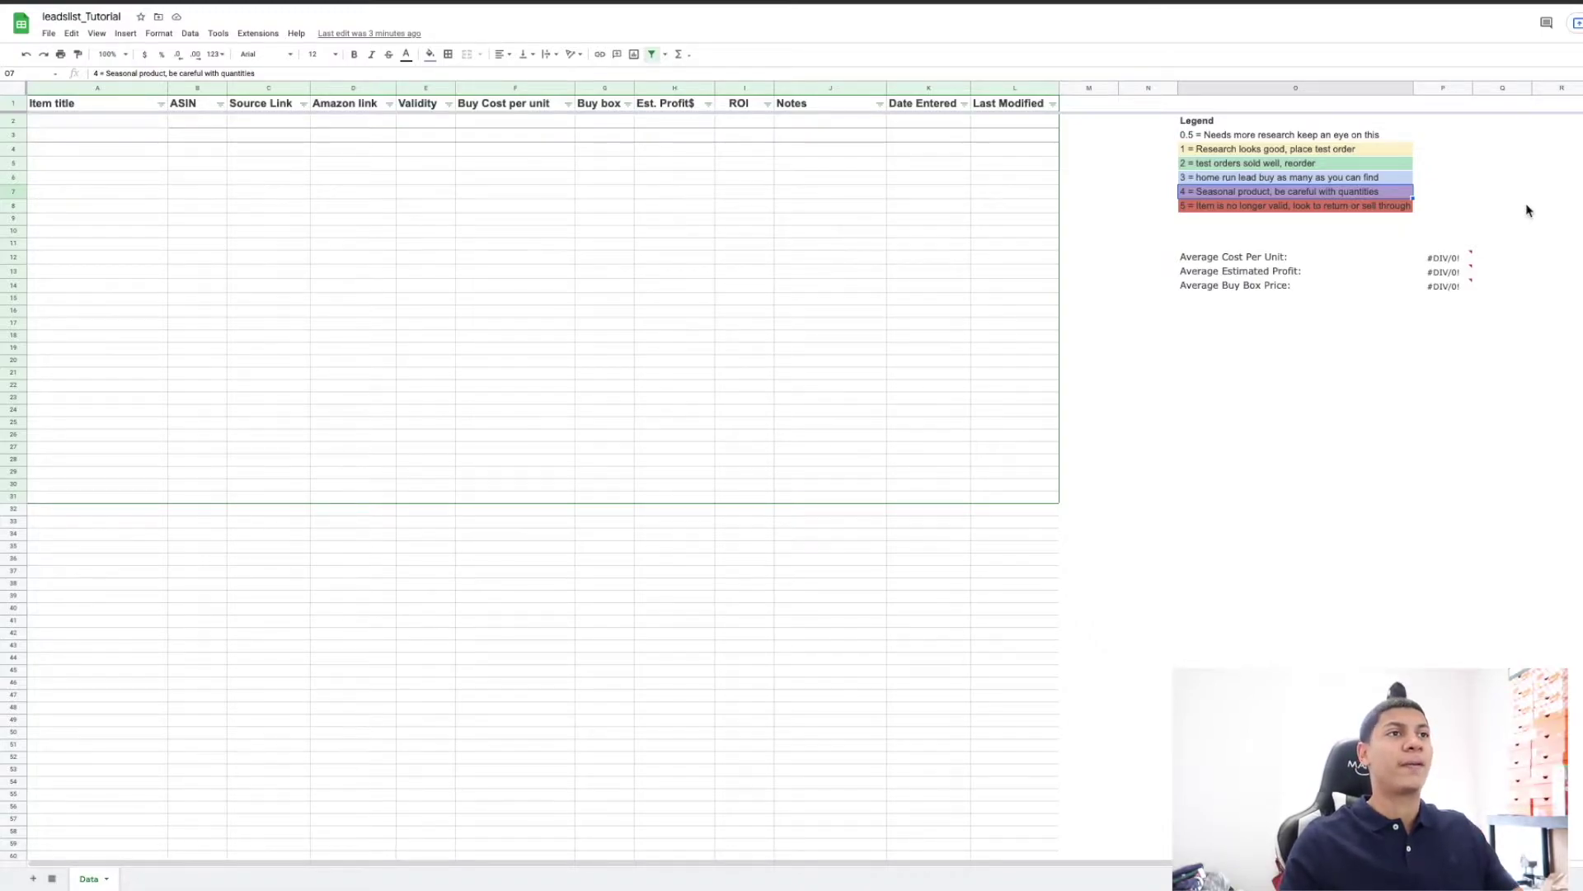
click(1376, 207)
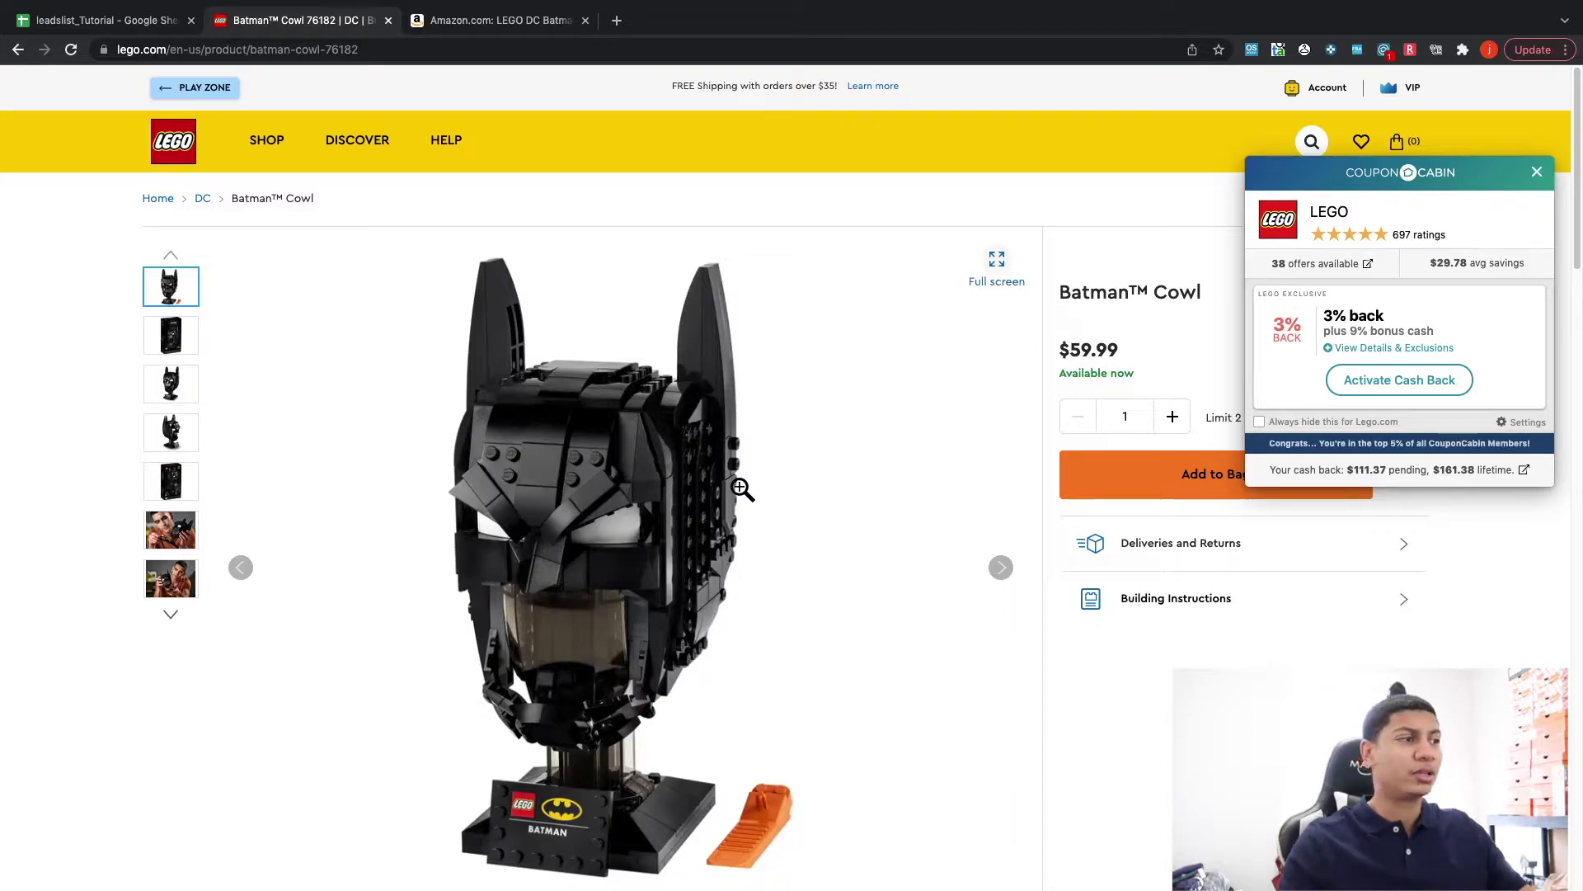
Dismiss the coupon cashback popup and glance at the cowl's Amazon listing.
click(1536, 171)
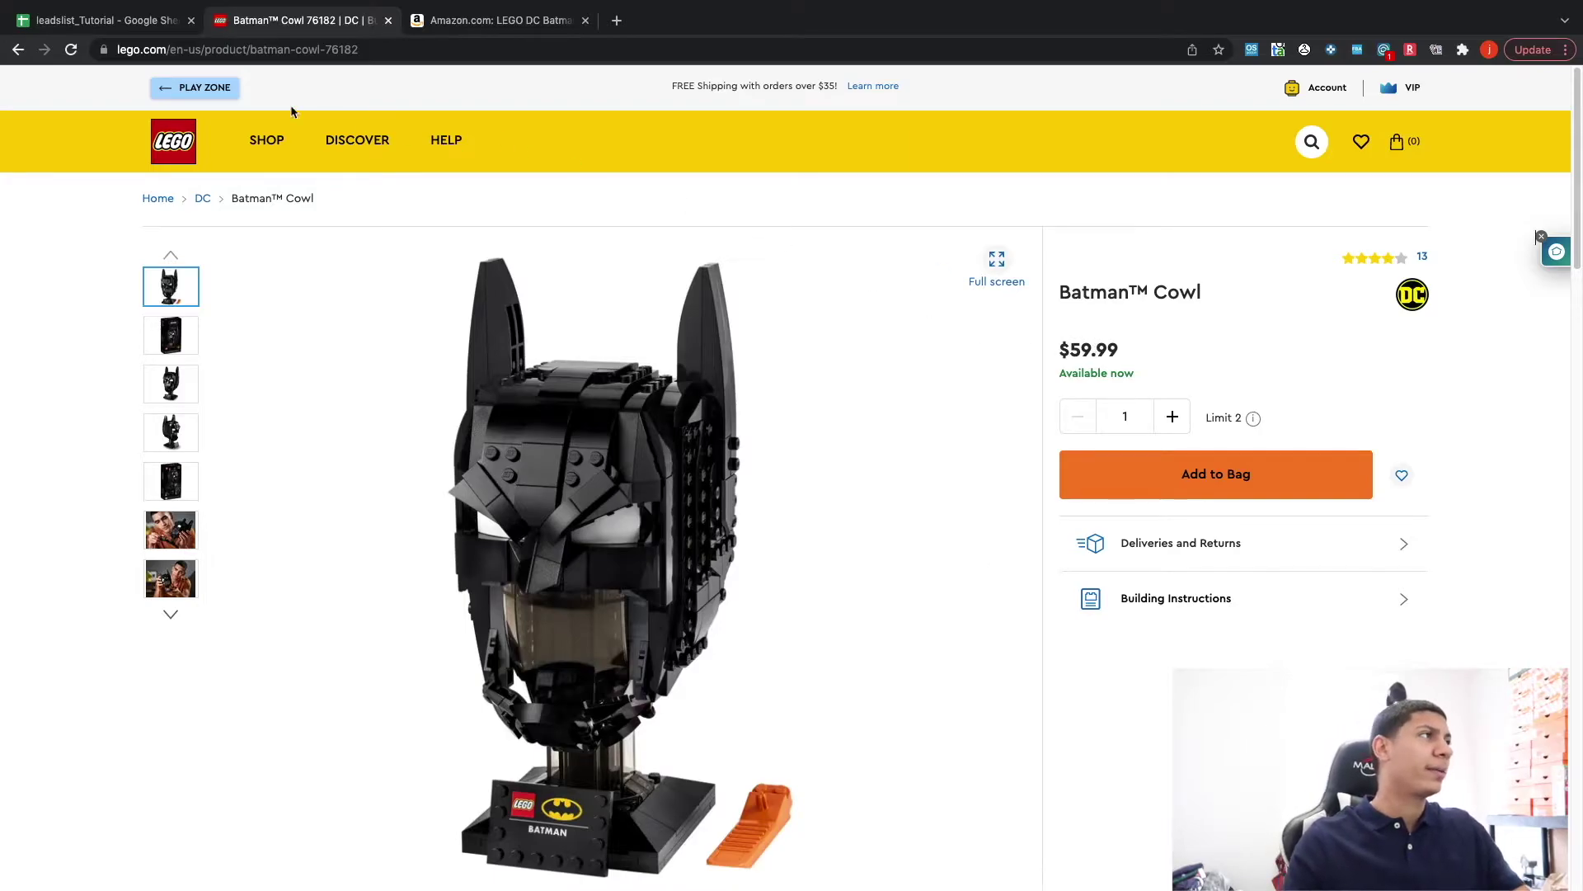
click(505, 21)
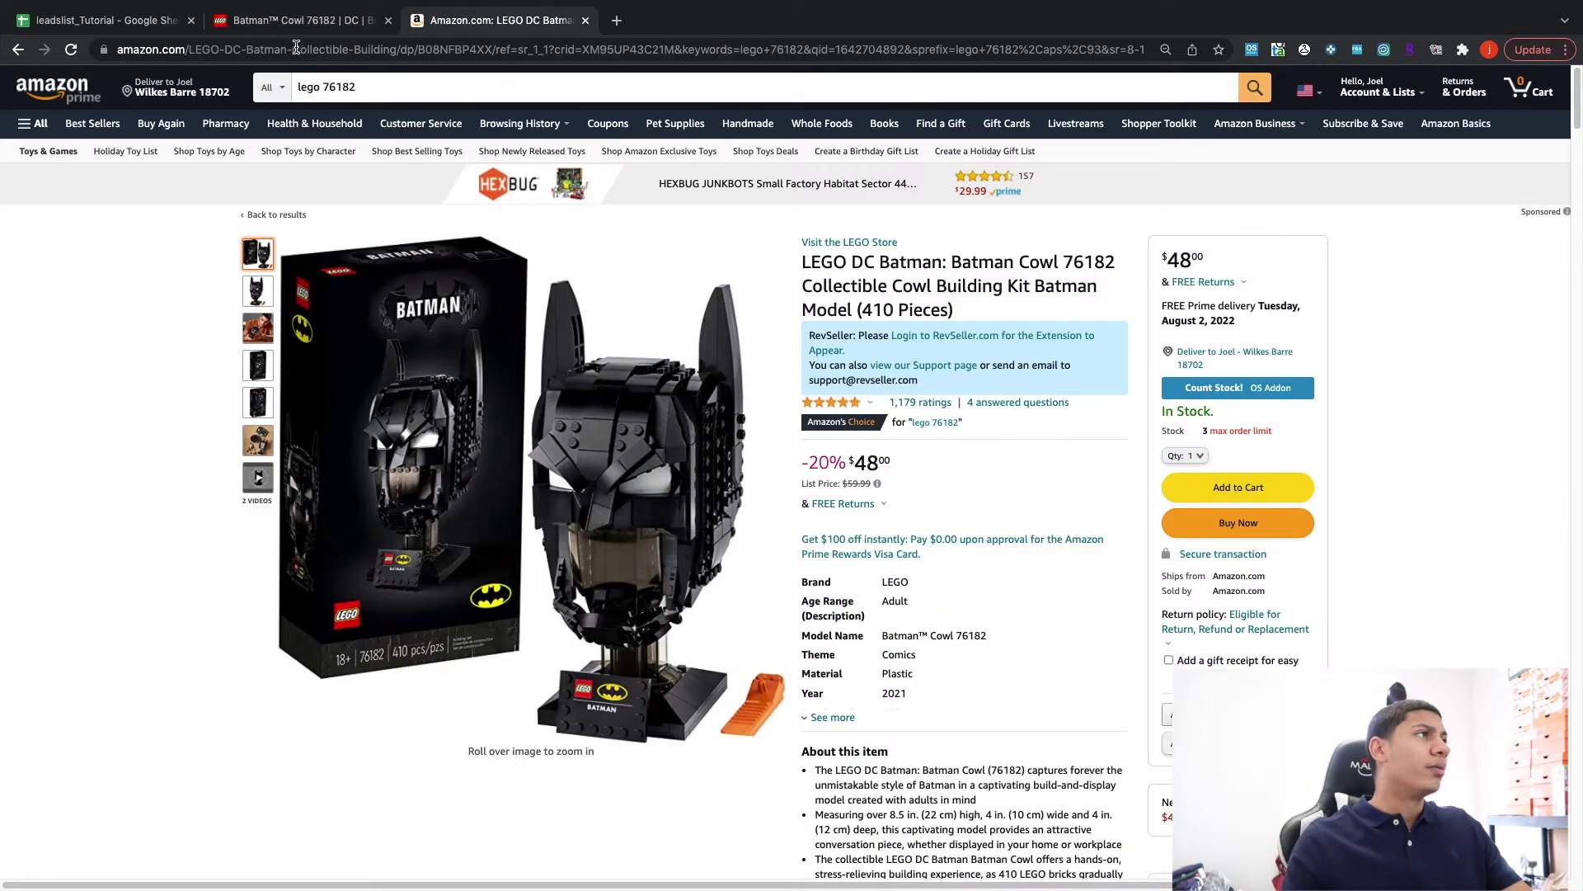
click(309, 21)
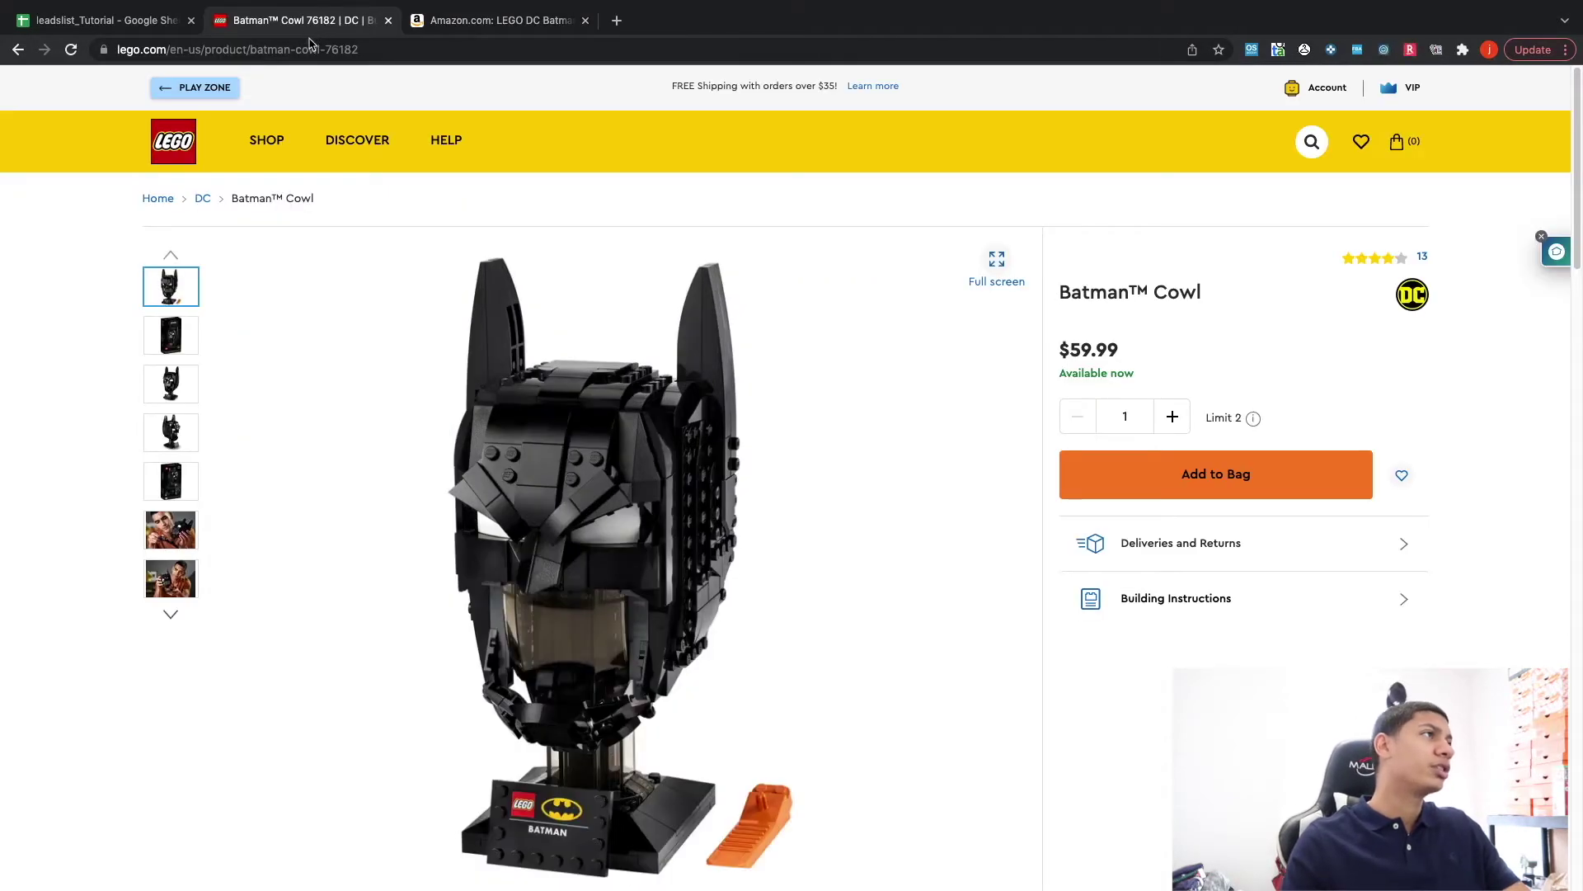
Copy the LEGO Batman Cowl page URL and paste it into C2.
click(310, 48)
right_click(311, 49)
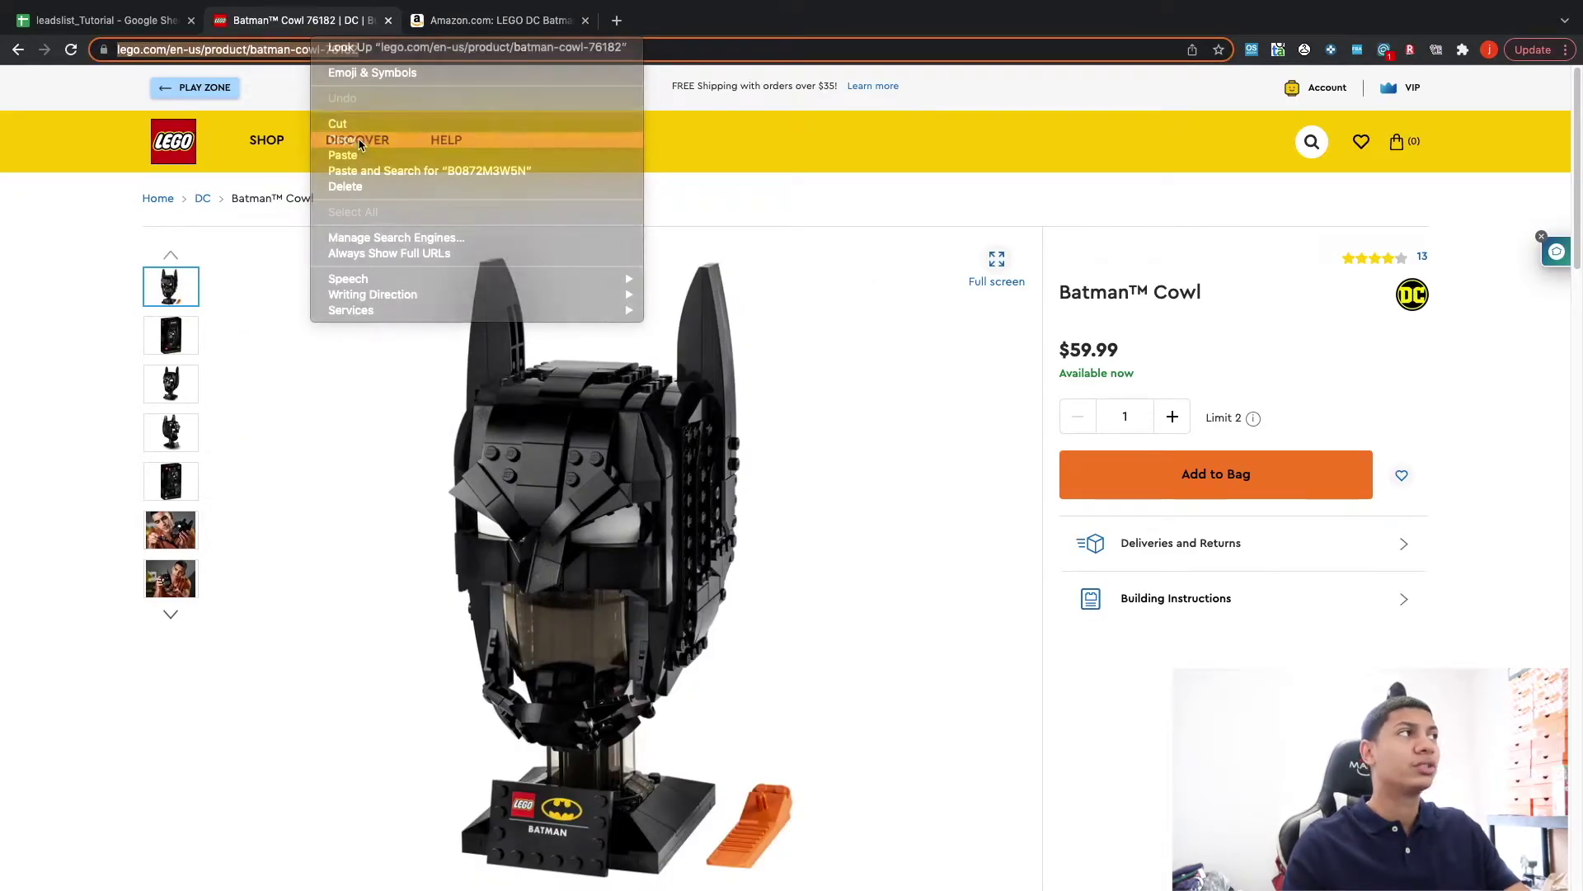
click(367, 147)
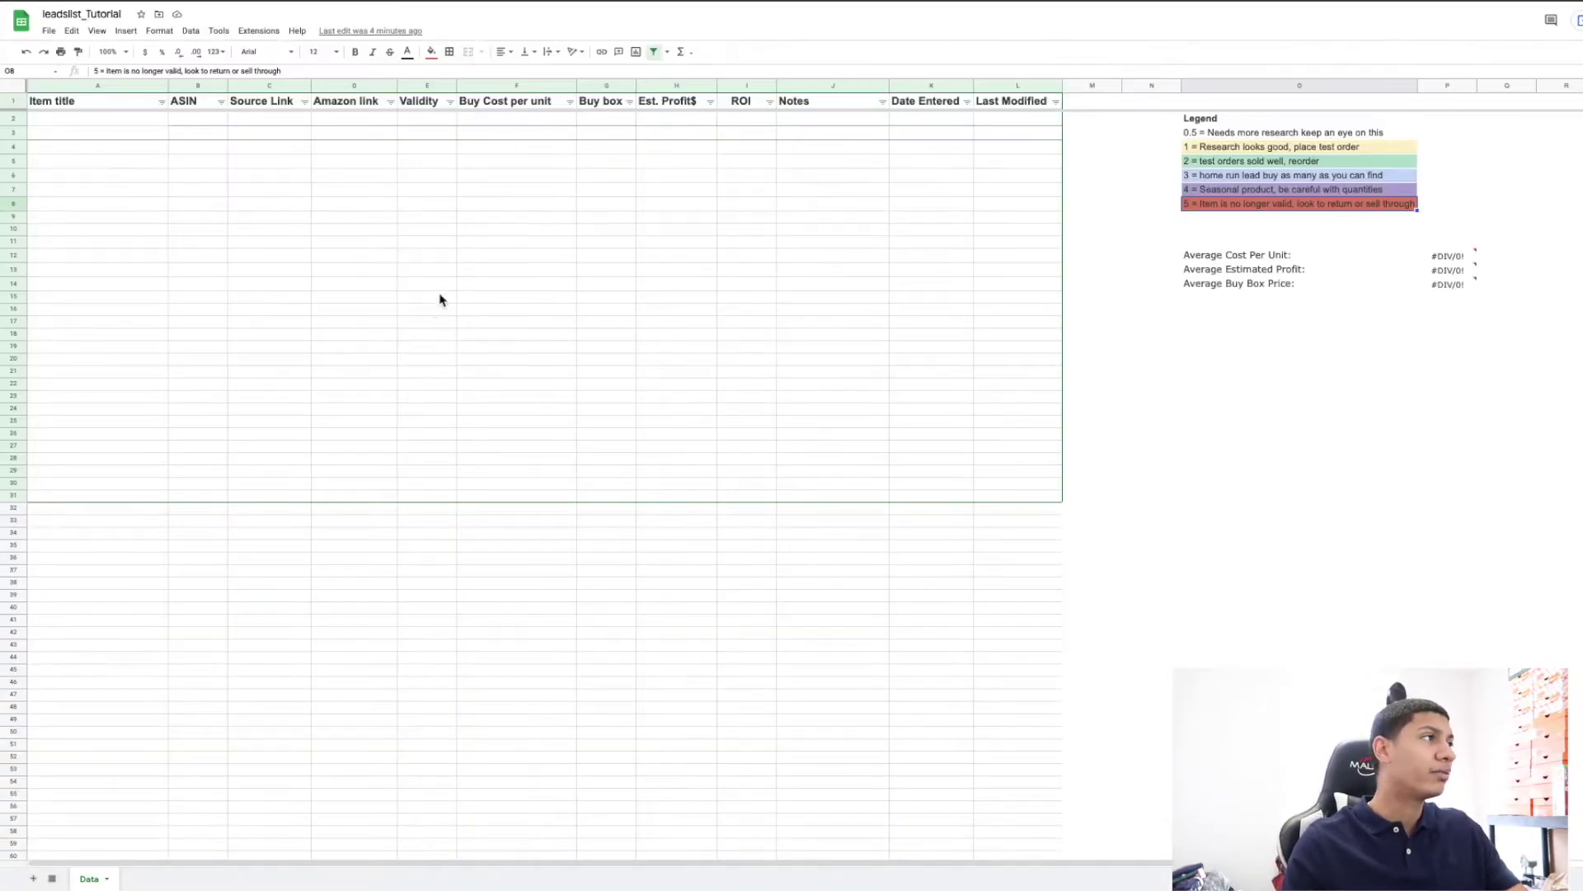
click(273, 125)
key(ctrl+v)
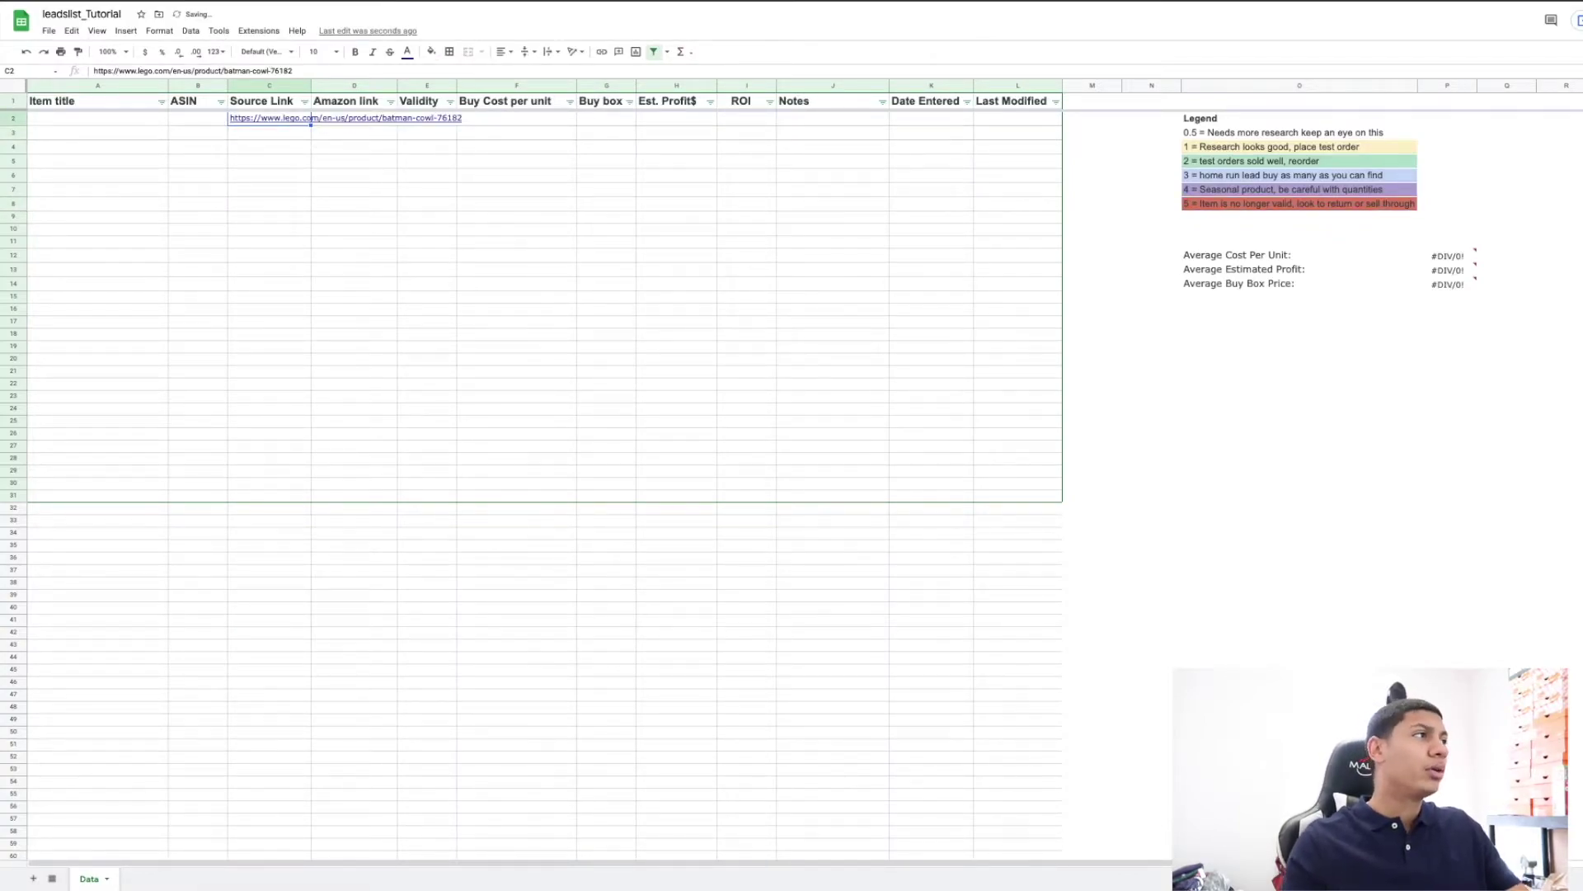
Re-paste the LEGO URL into C2 as values only, leaving D2 selected for the Amazon link.
mouse_move(287, 115)
key(Delete)
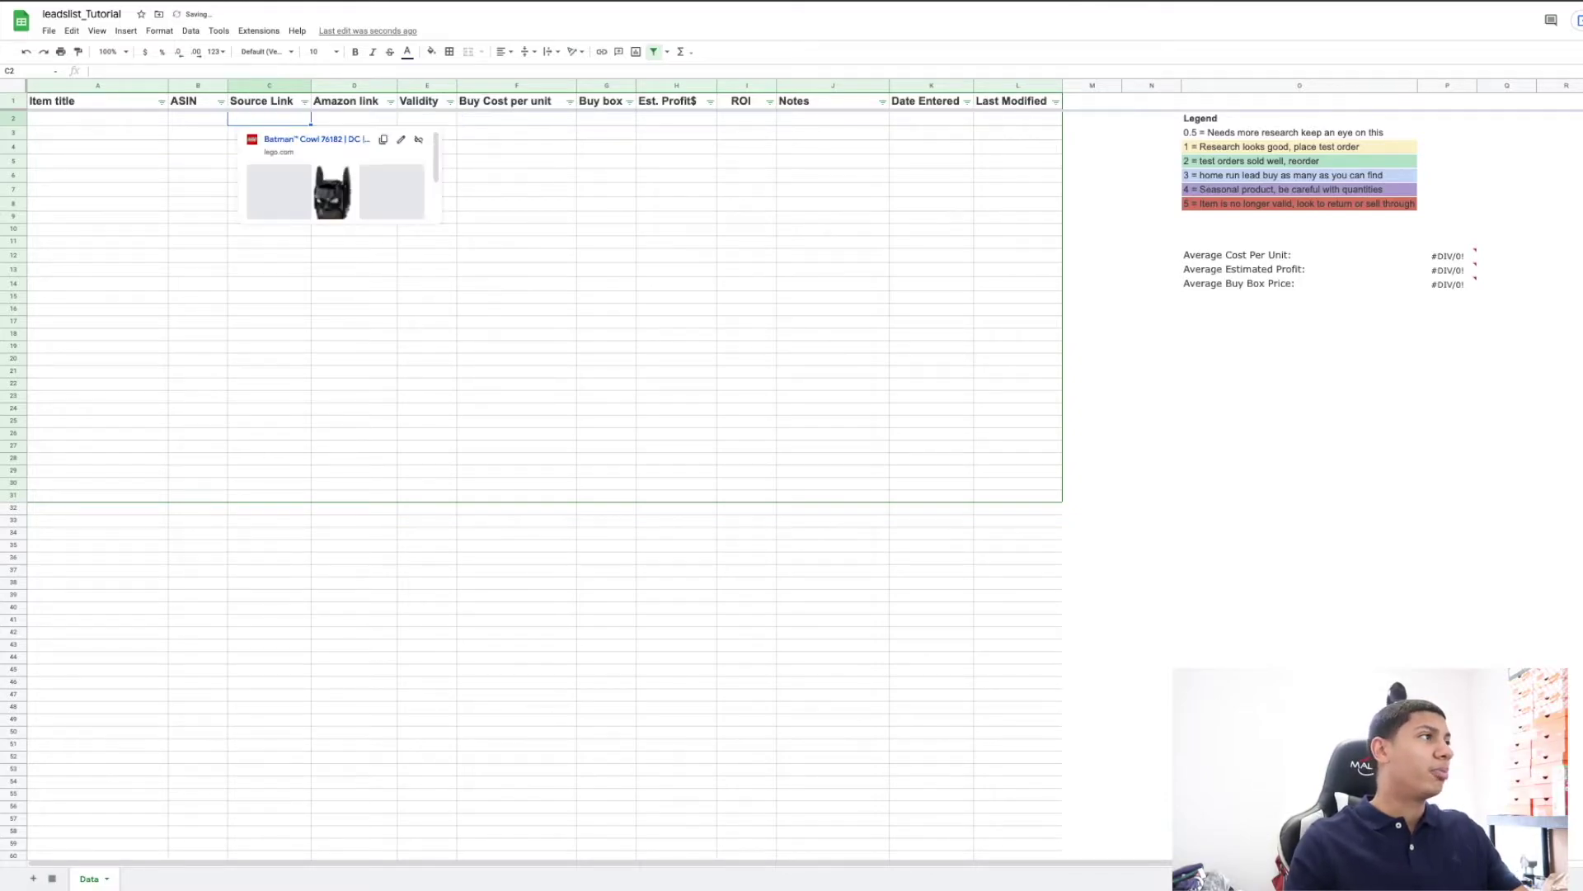
right_click(278, 123)
mouse_move(348, 198)
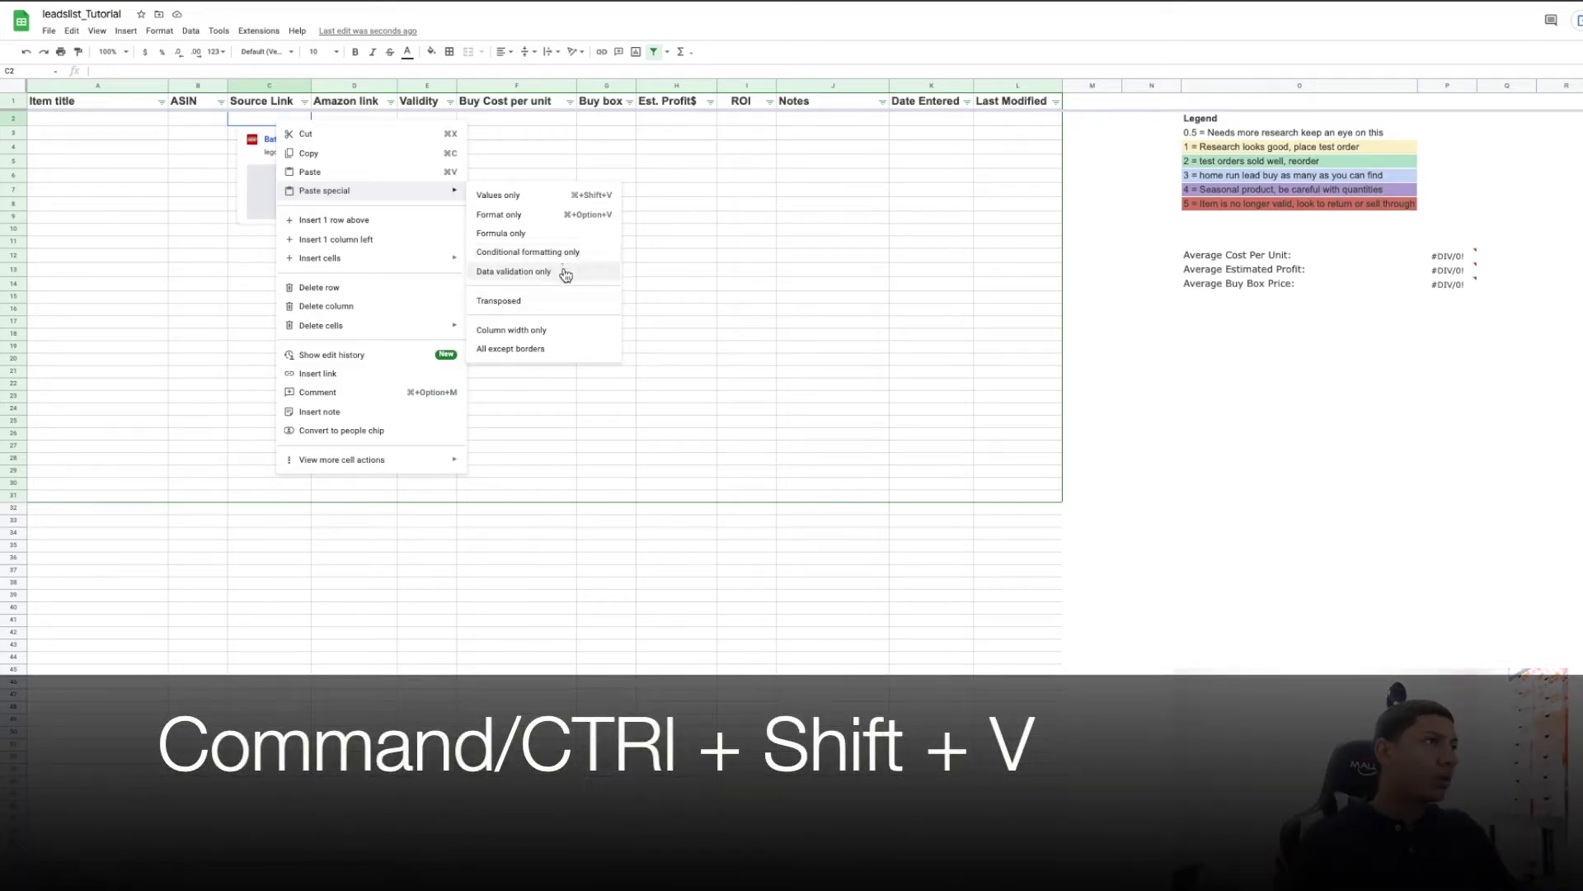
click(569, 204)
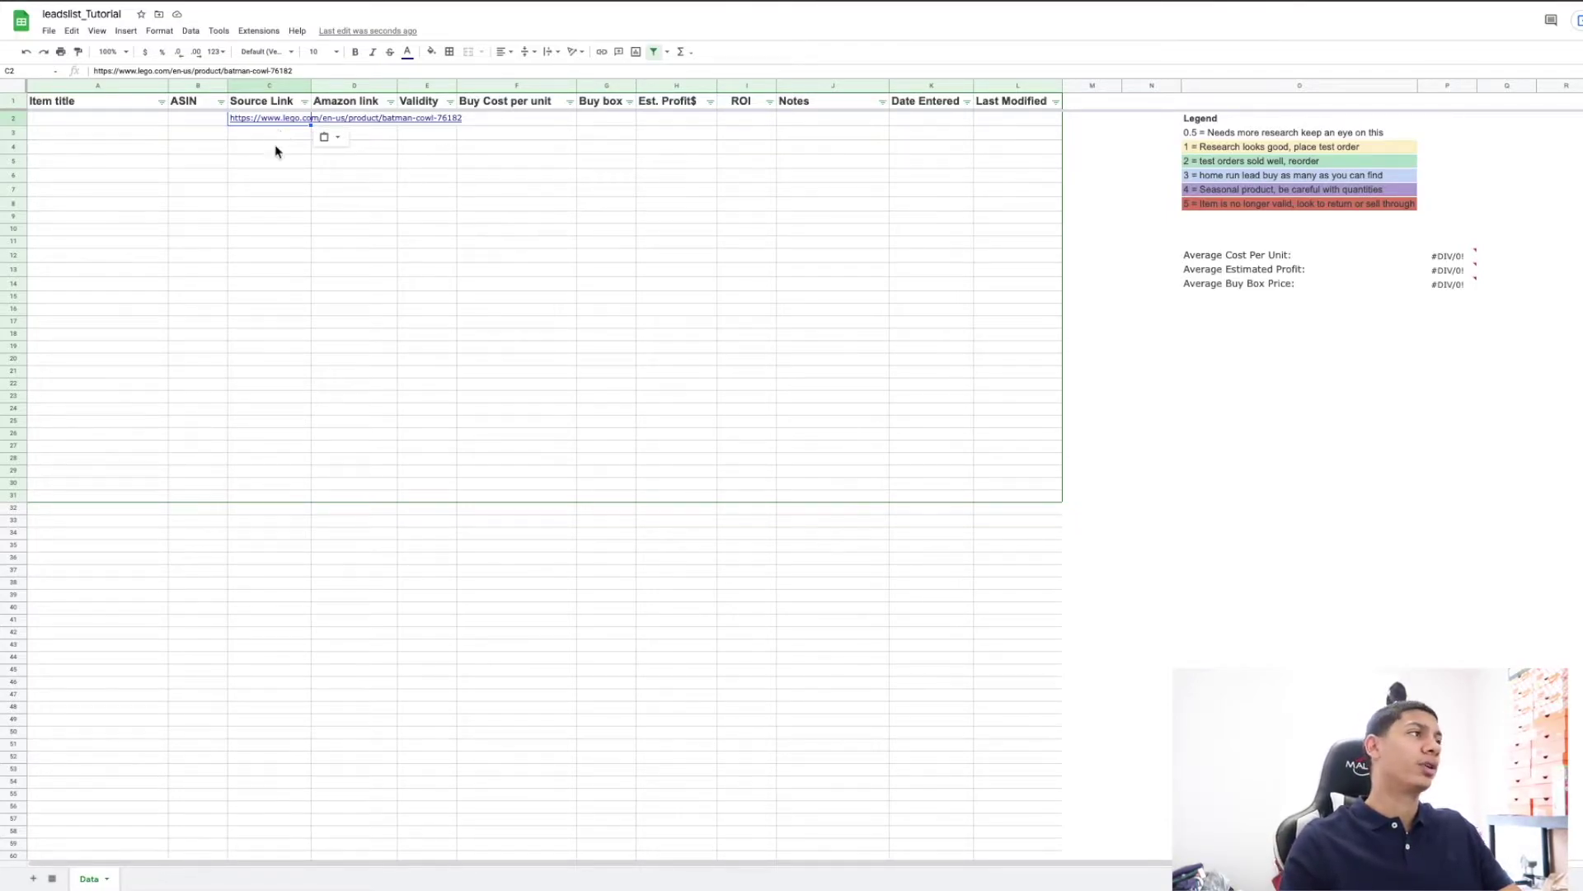
click(361, 121)
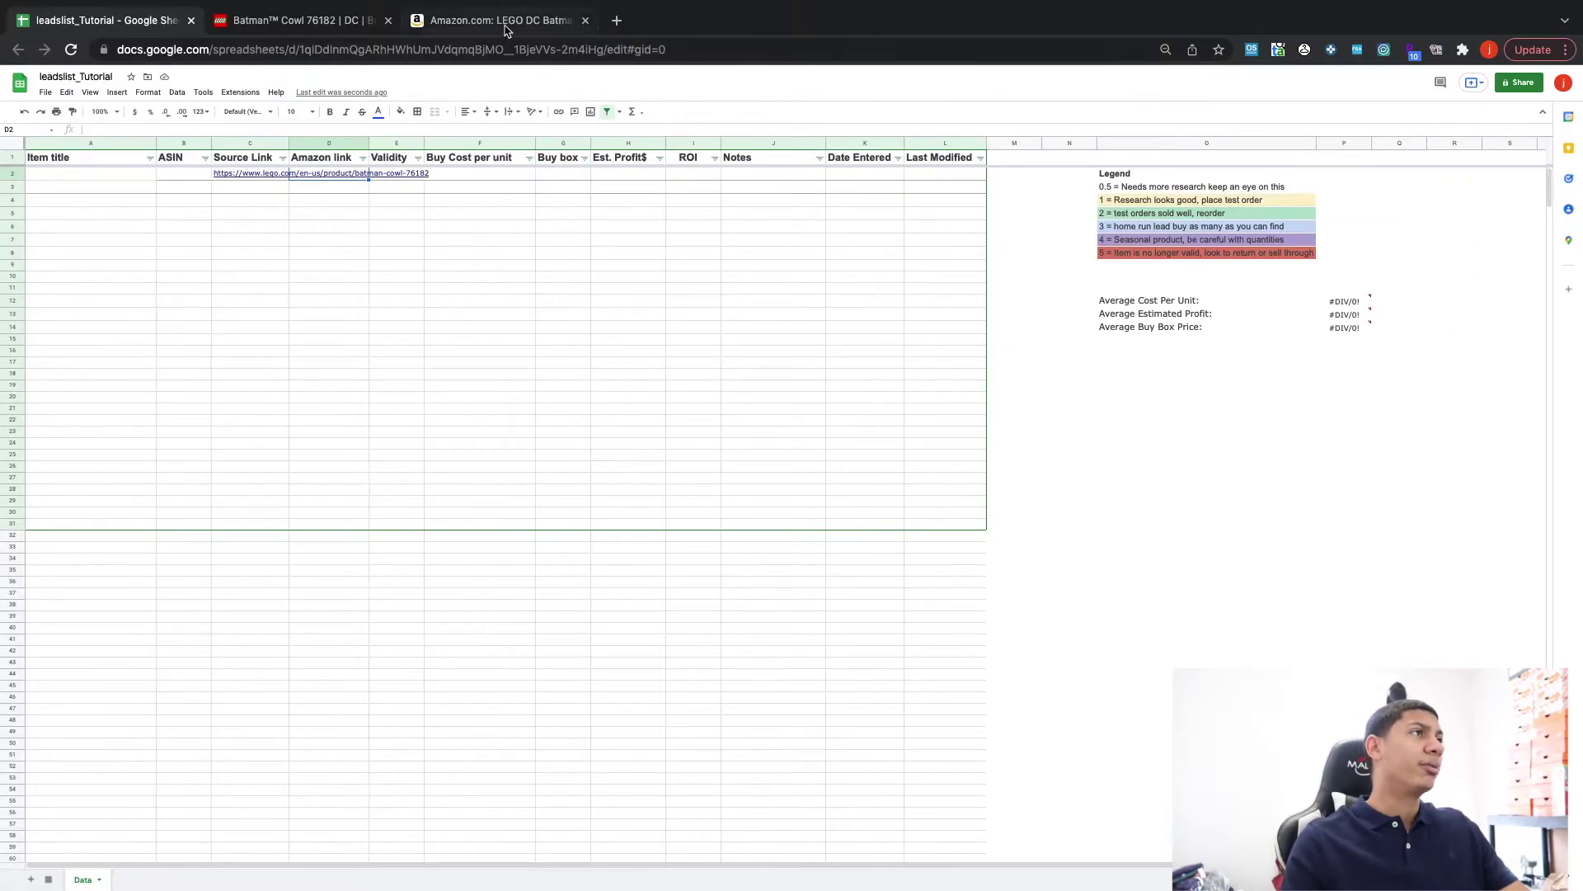
Put the Amazon Batman Cowl listing URL into D2.
click(506, 24)
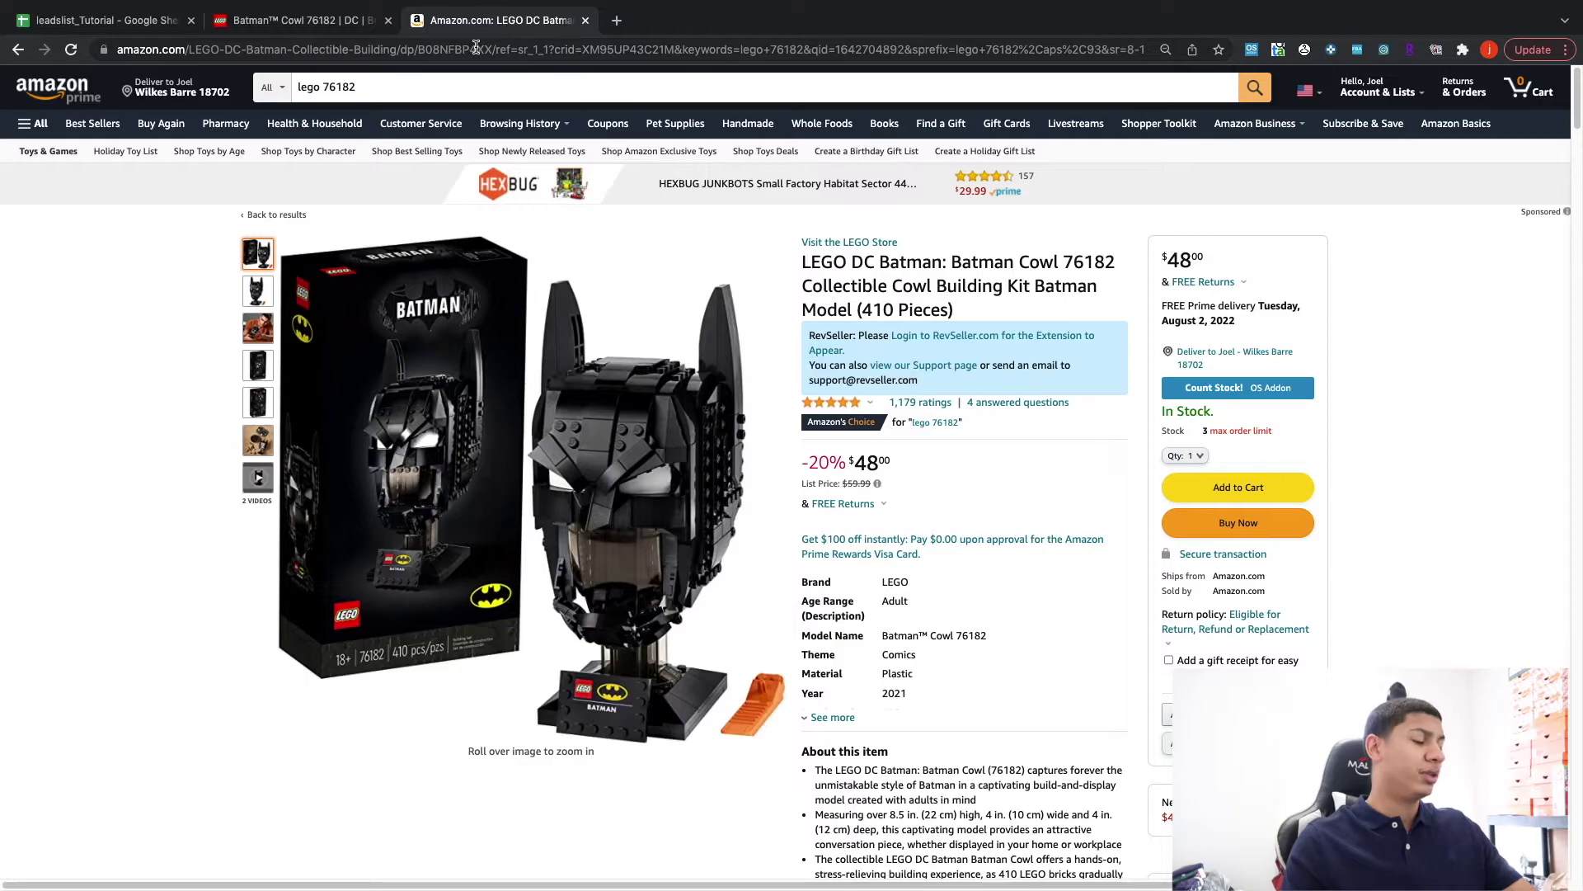
click(482, 47)
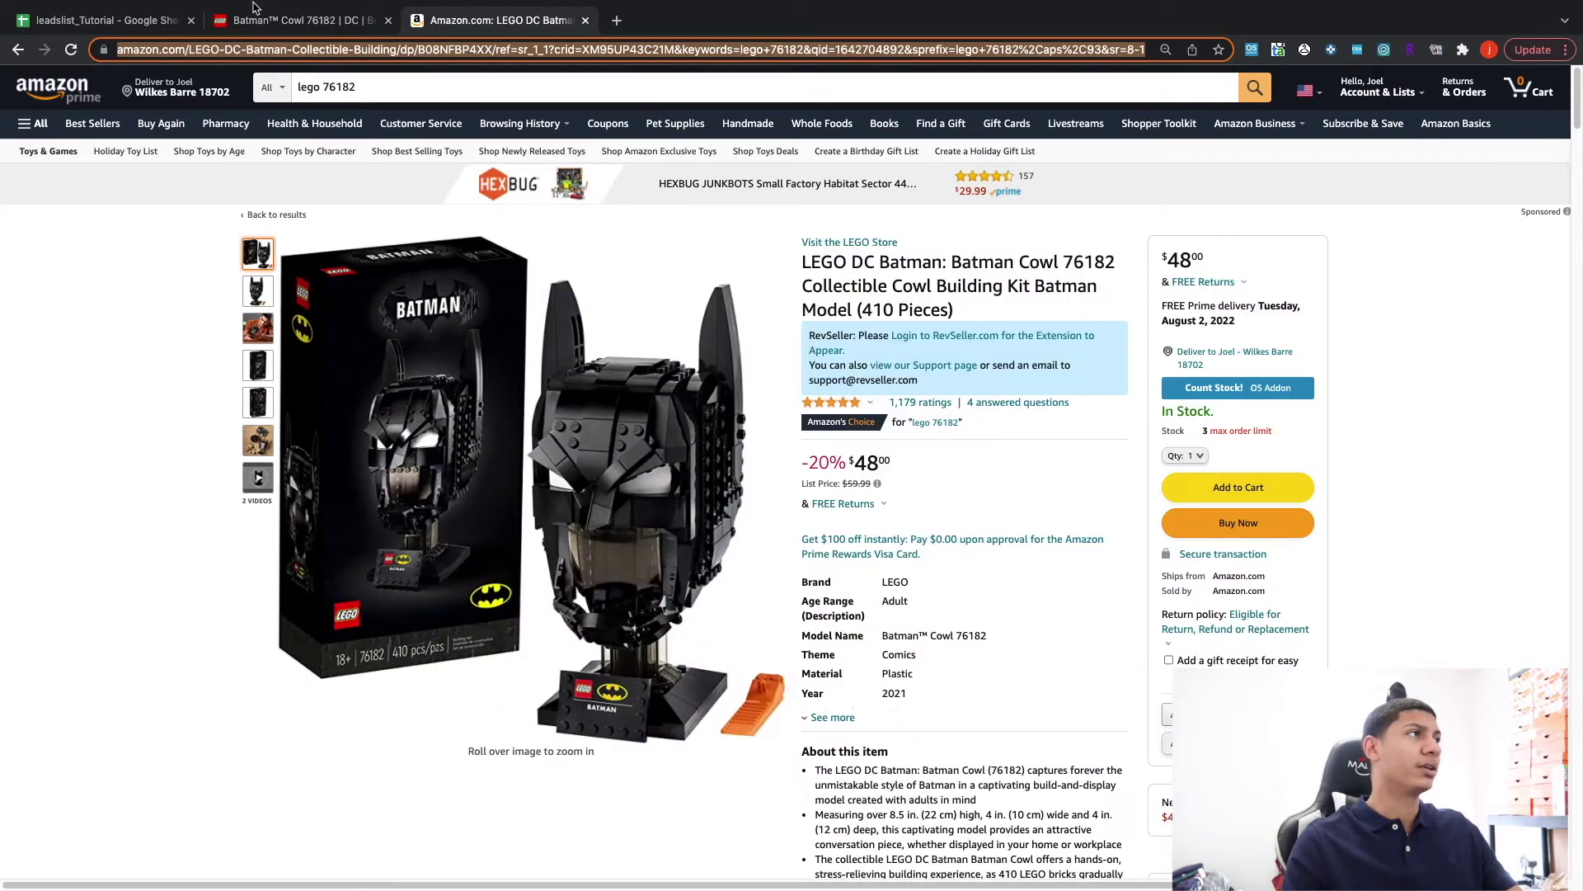
click(272, 20)
click(134, 23)
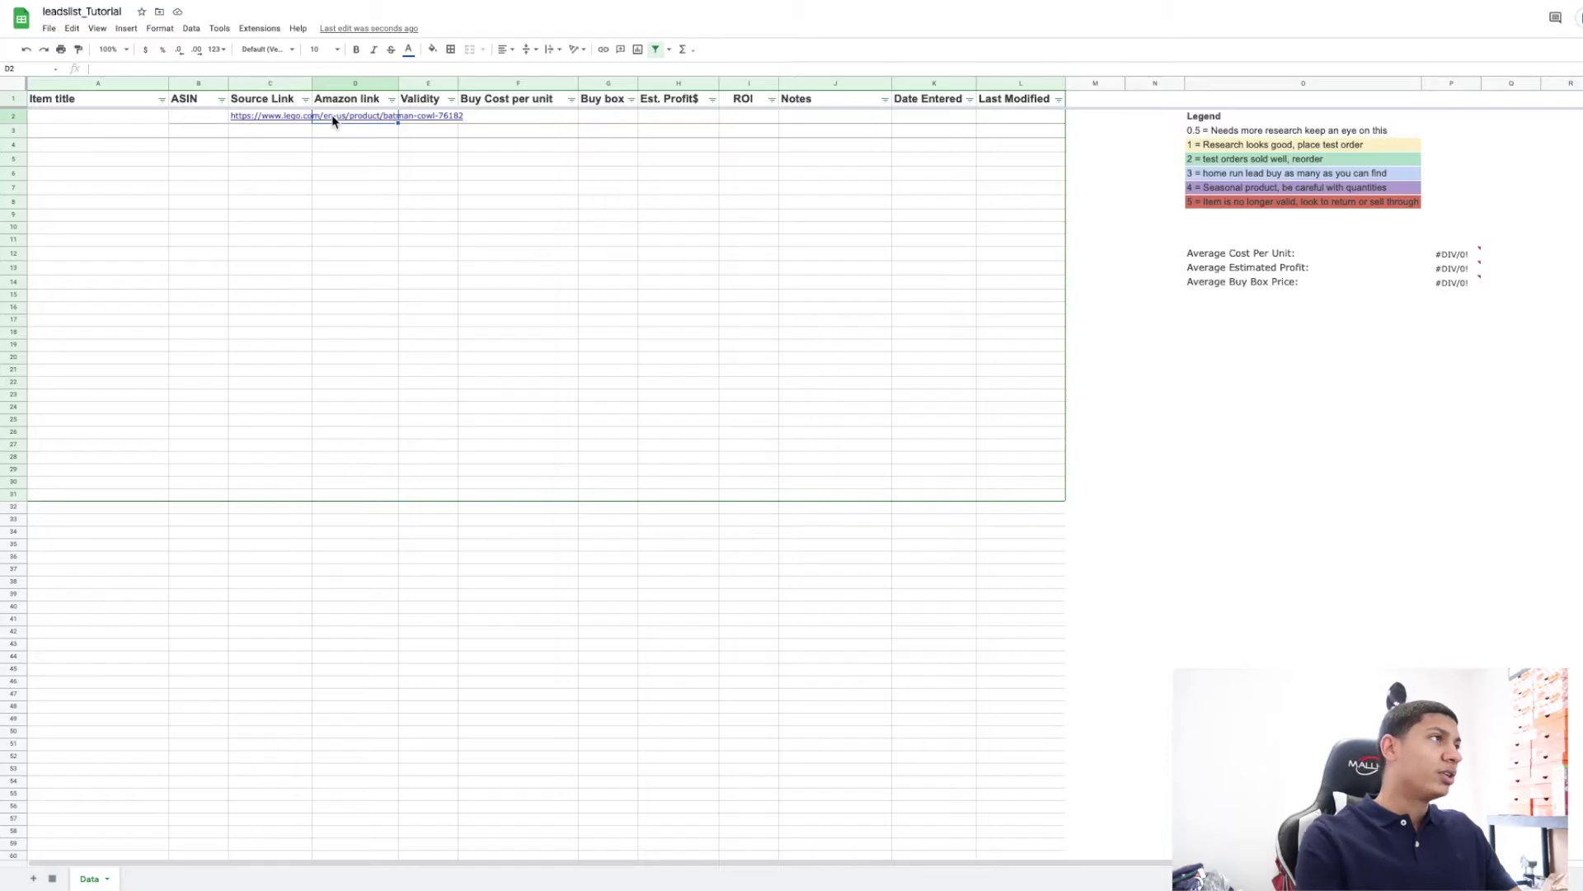
key(ctrl+v)
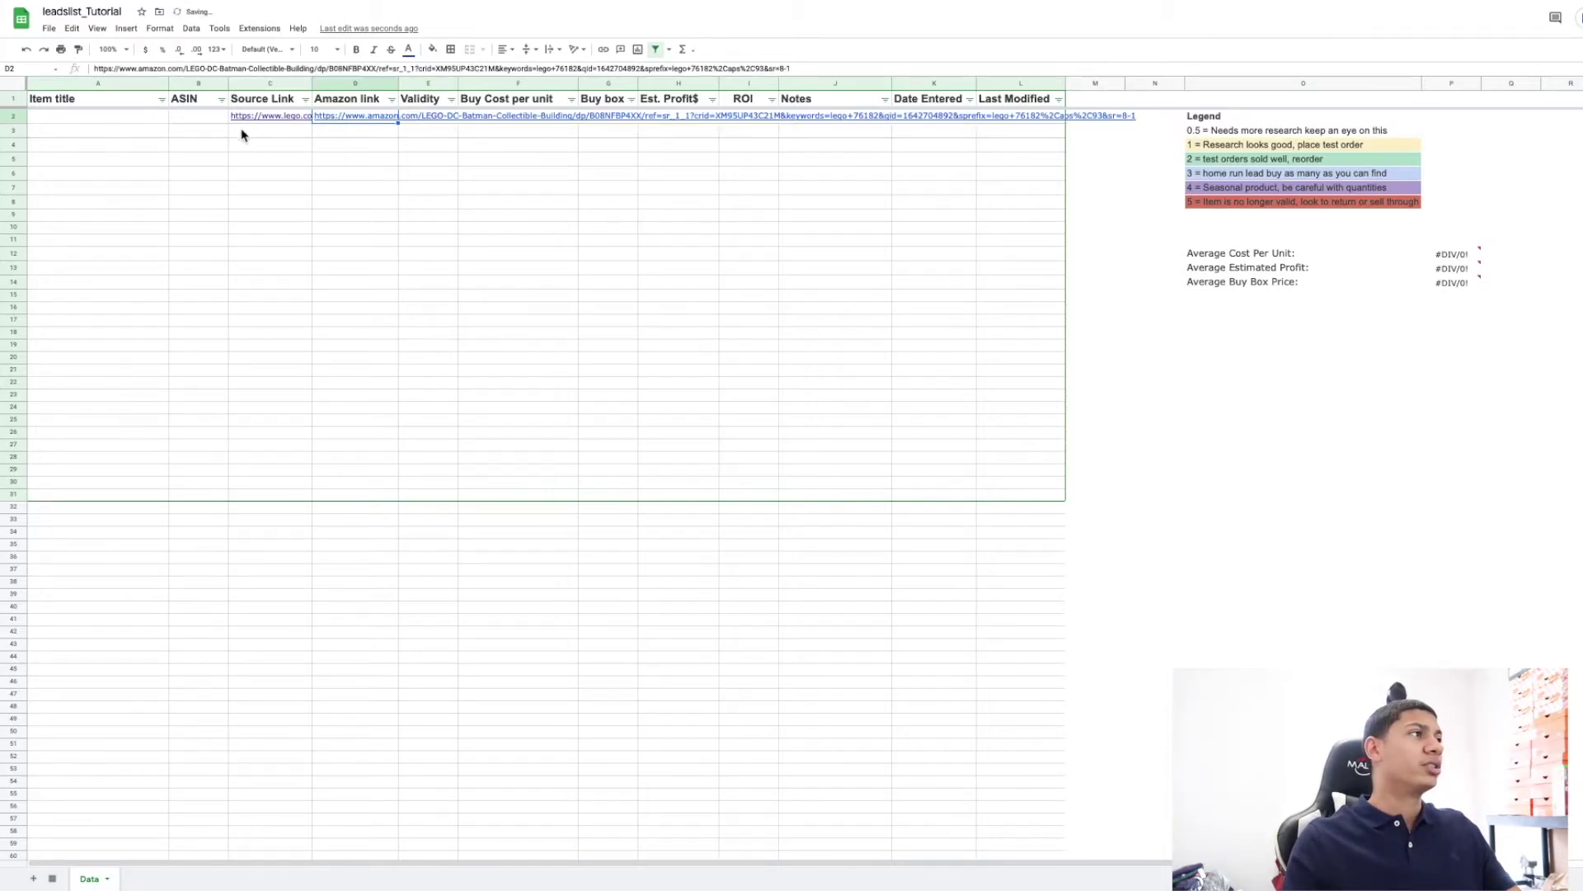
Copy the ASIN B08NFBP4XX from the Amazon page address.
click(490, 19)
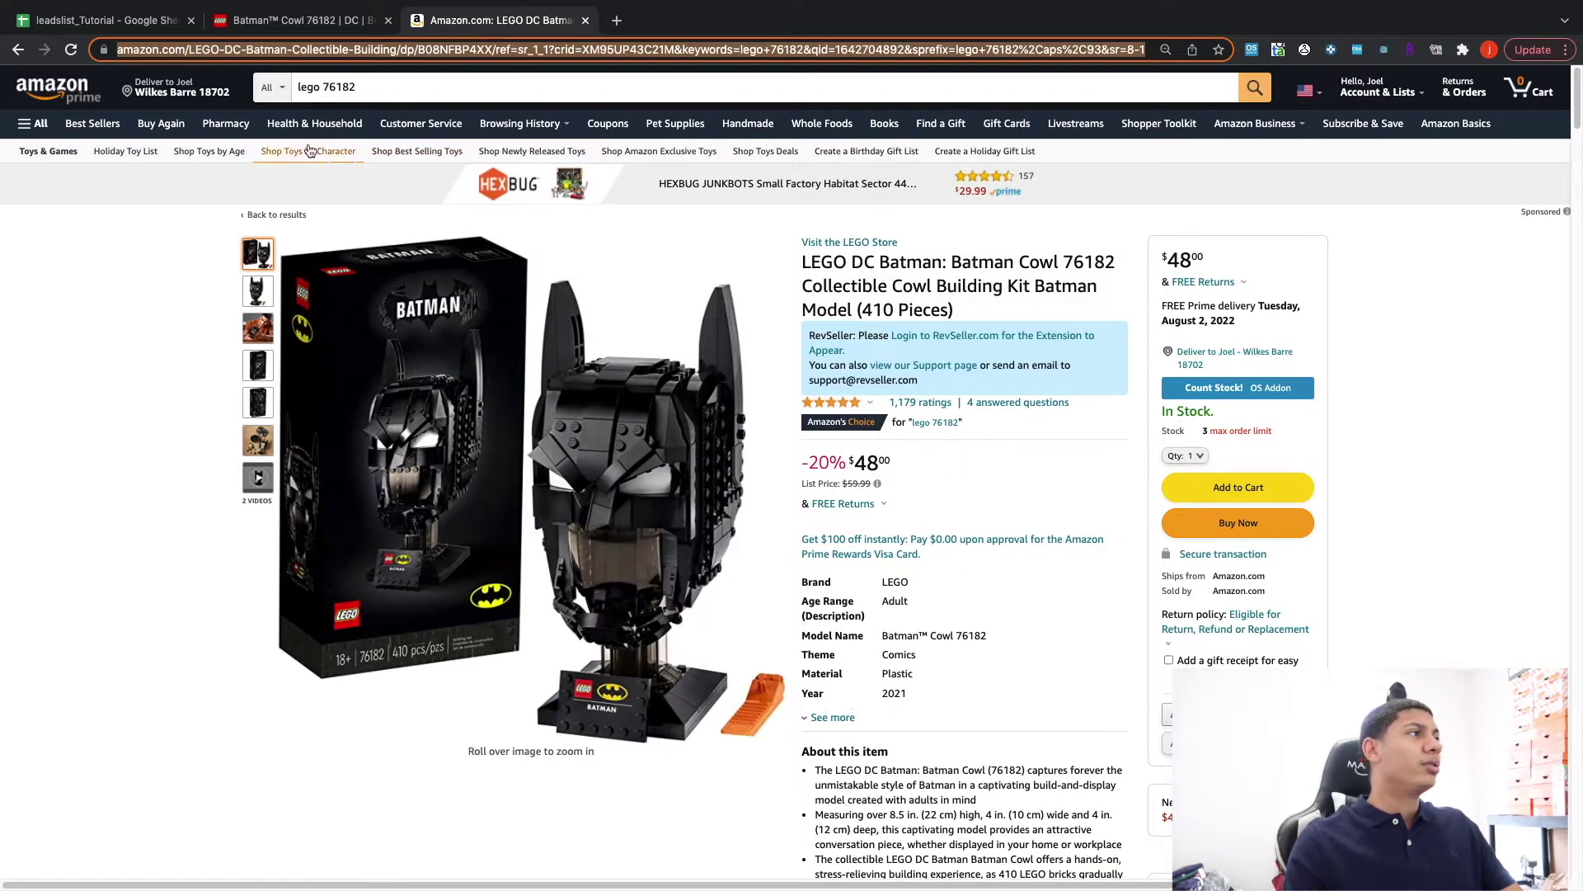
click(163, 230)
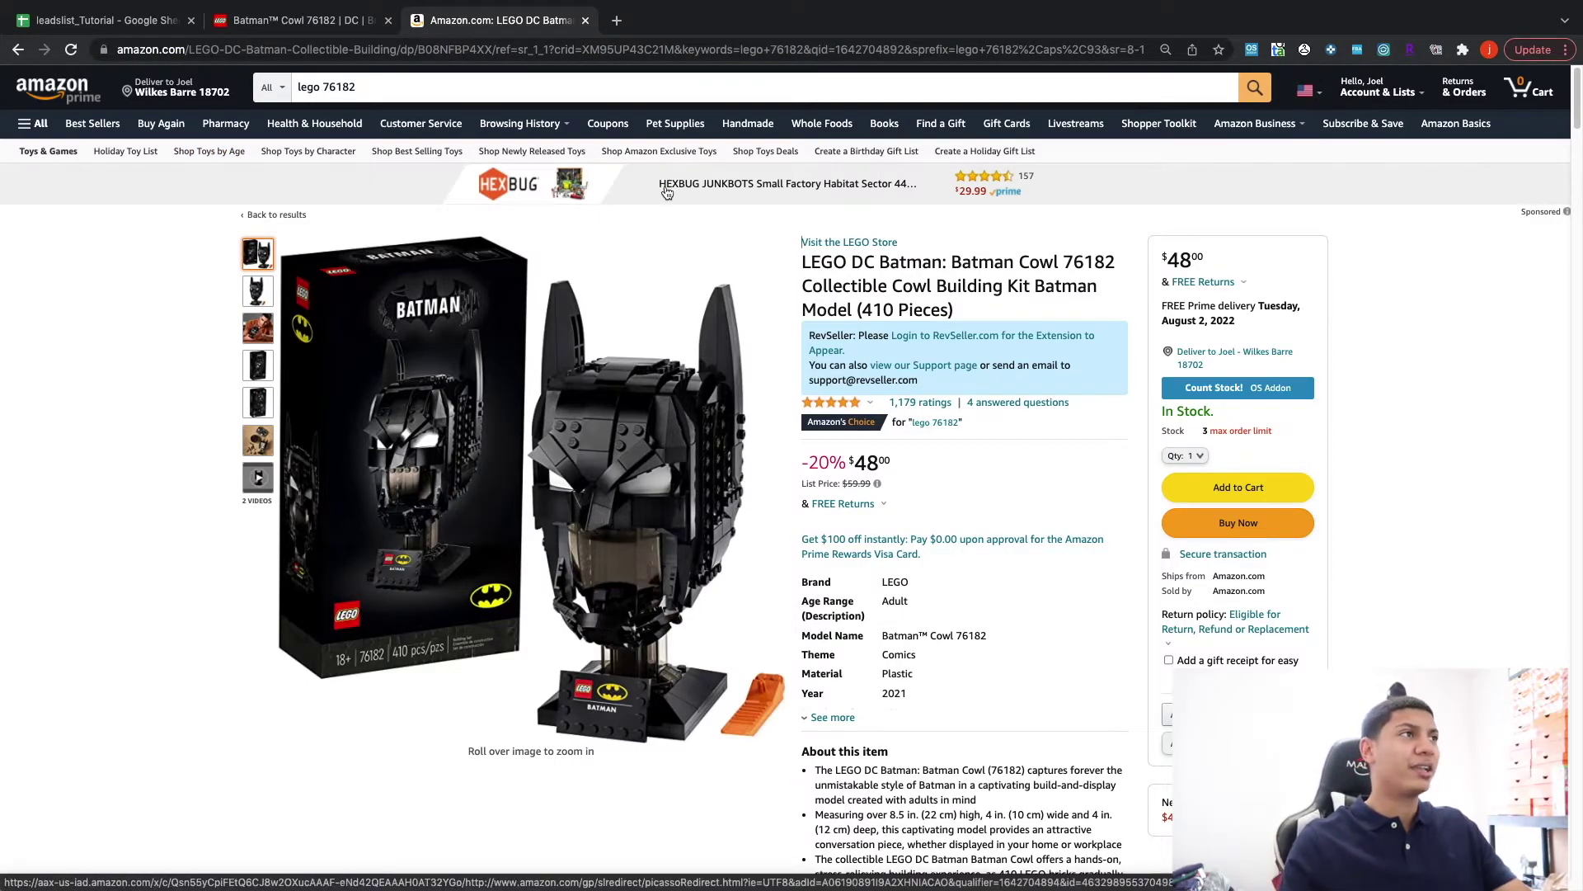
click(452, 47)
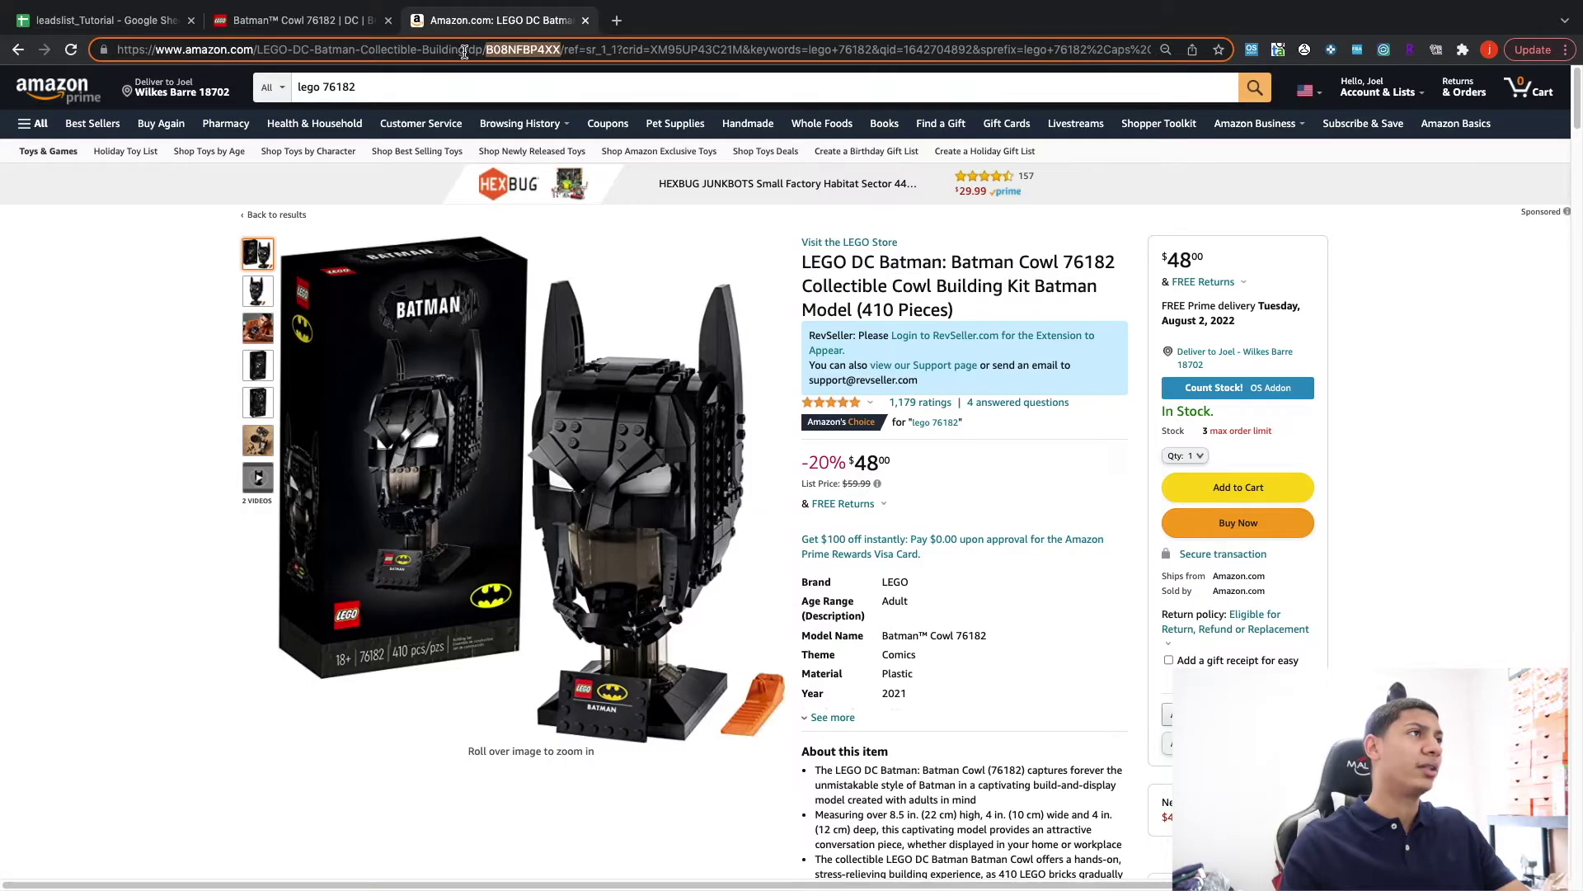
right_click(509, 49)
click(551, 158)
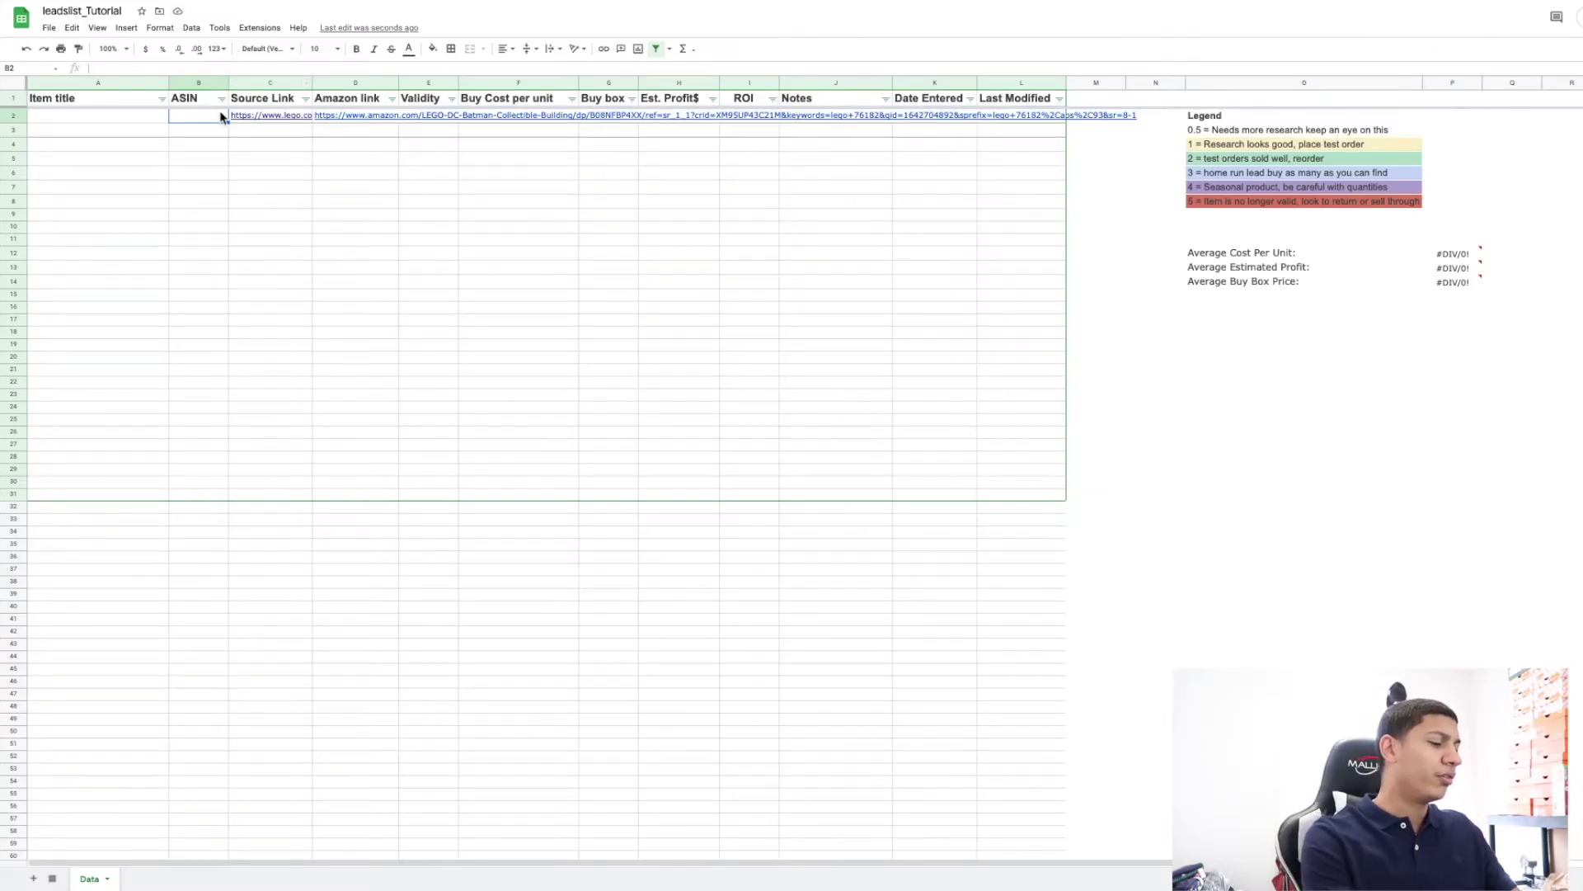
Paste ASIN B08NFBP4XX into B2 and the LEGO title Batman™ Cowl into A2.
key(ctrl+v)
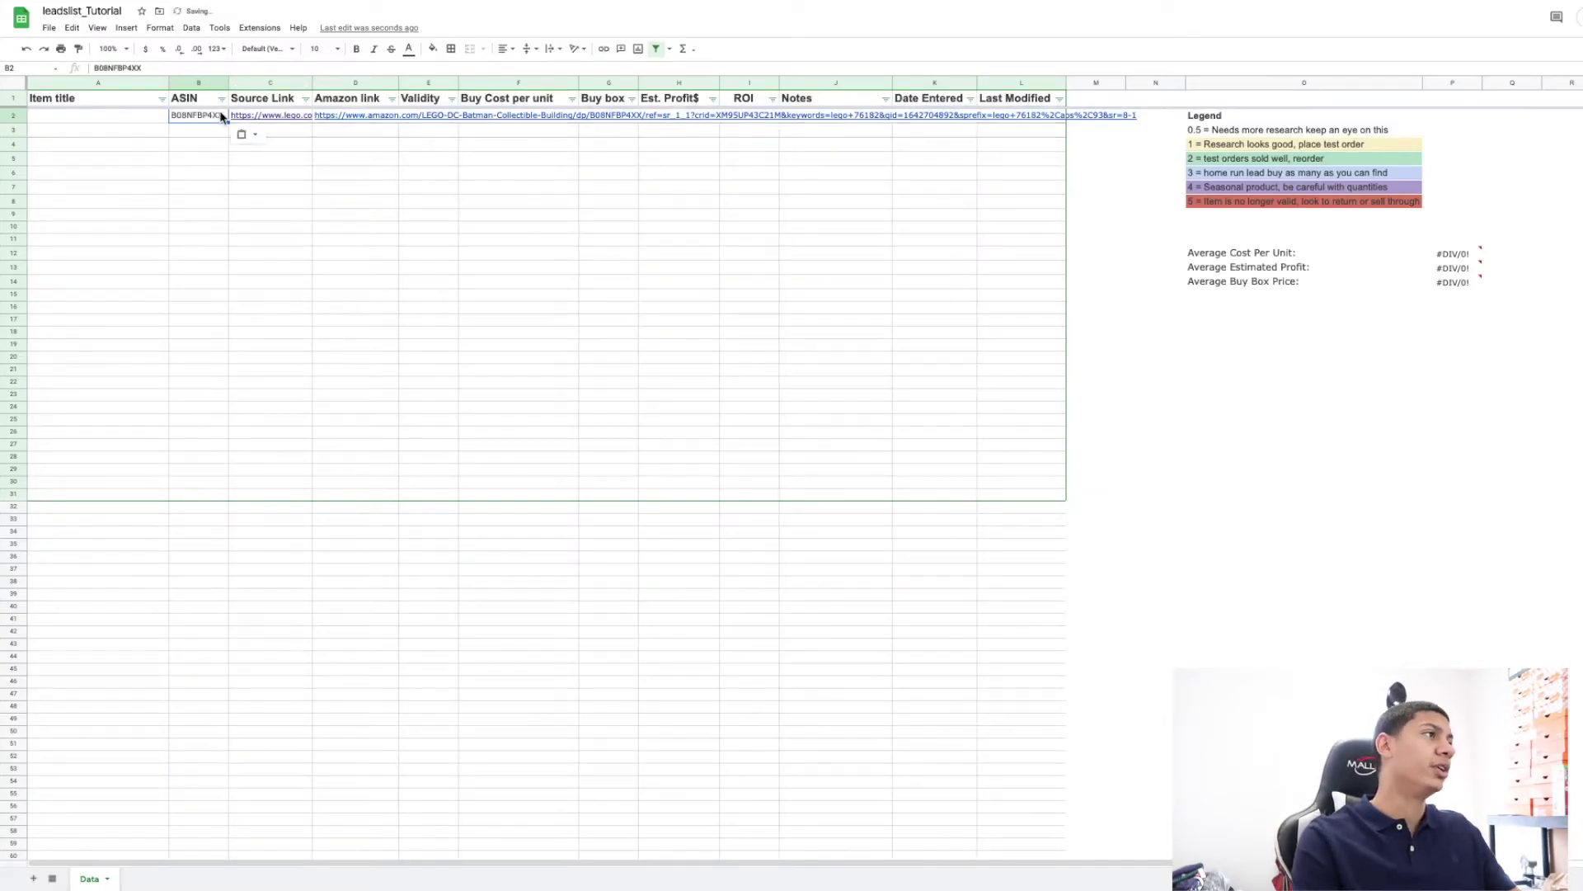
key(Left)
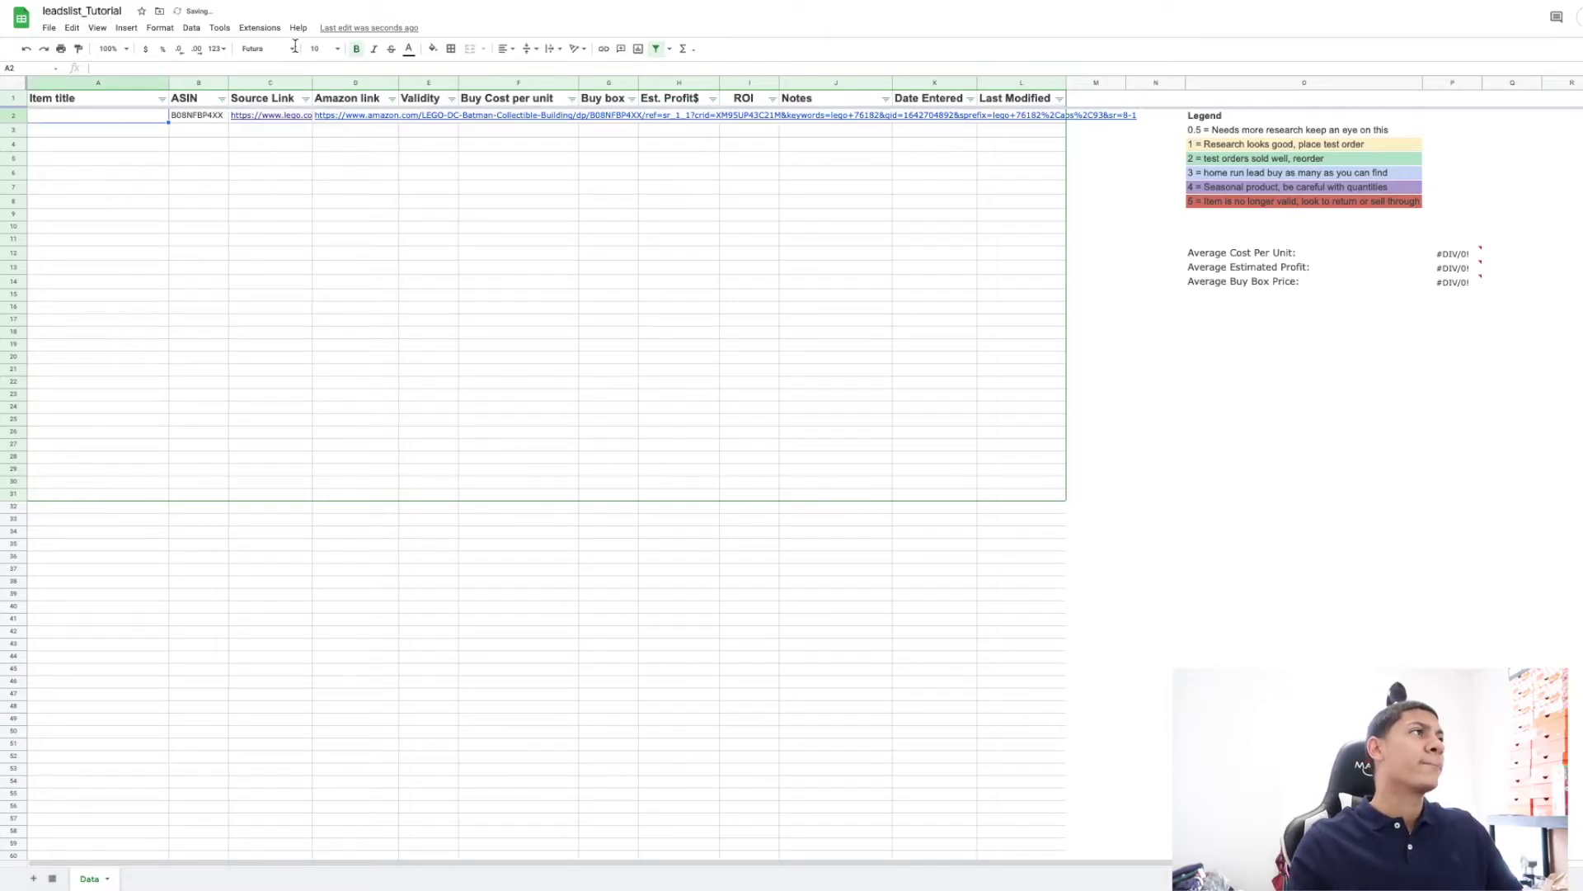
key(super+Tab)
drag(1147, 244, 1299, 244)
right_click(1188, 244)
click(1252, 285)
key(super+Tab)
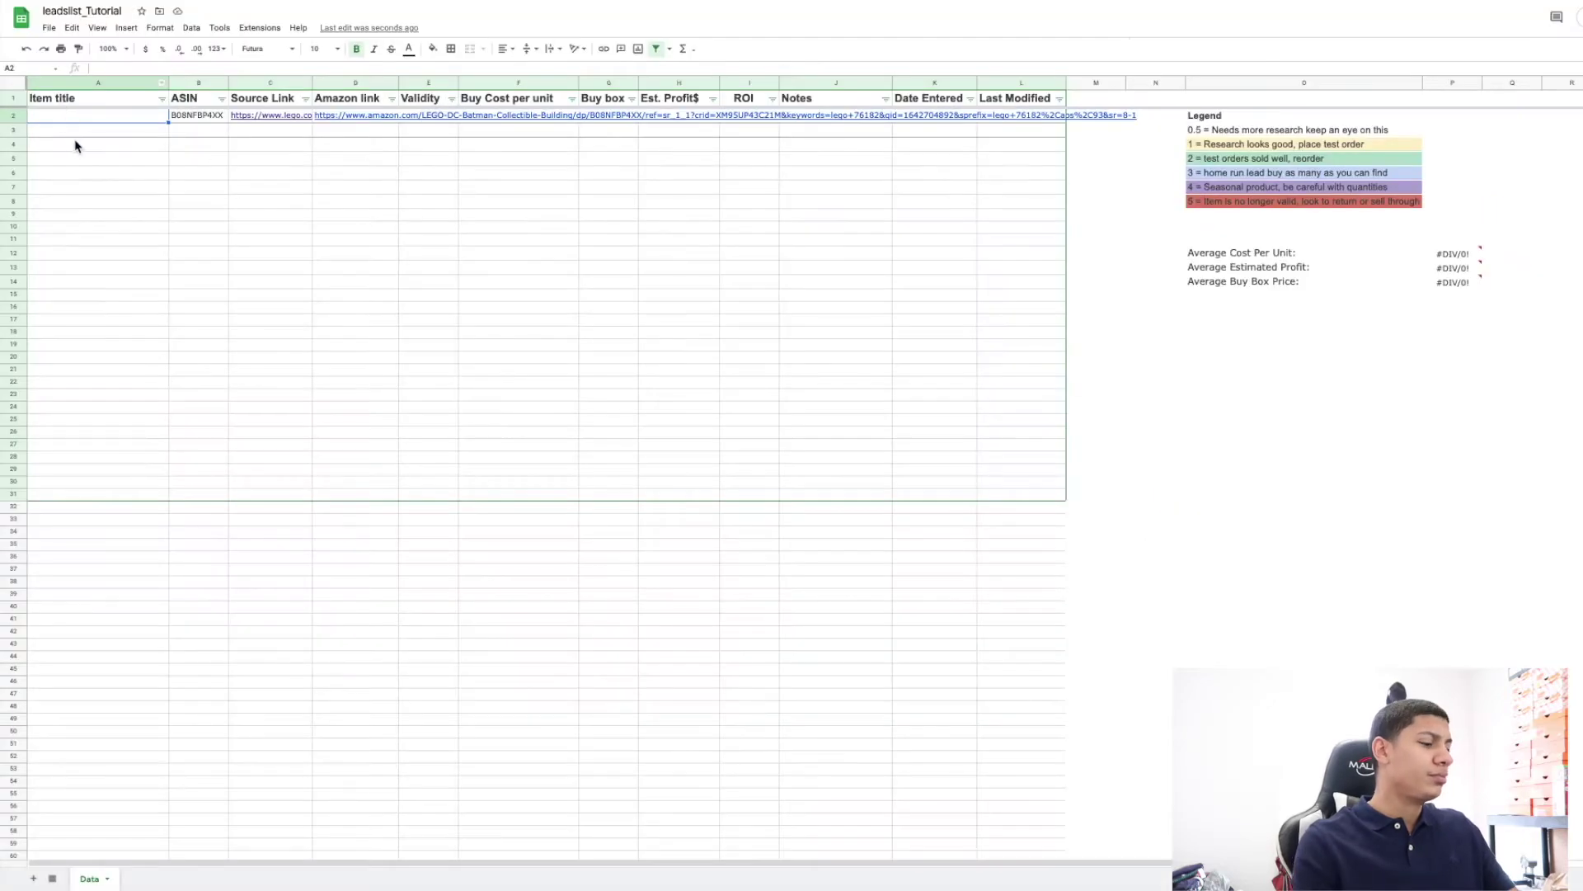
key(super+v)
Set row 2's Validity score to 1, after briefly trying 2.
key(Right)
key(Right)
key(Right)
key(Right)
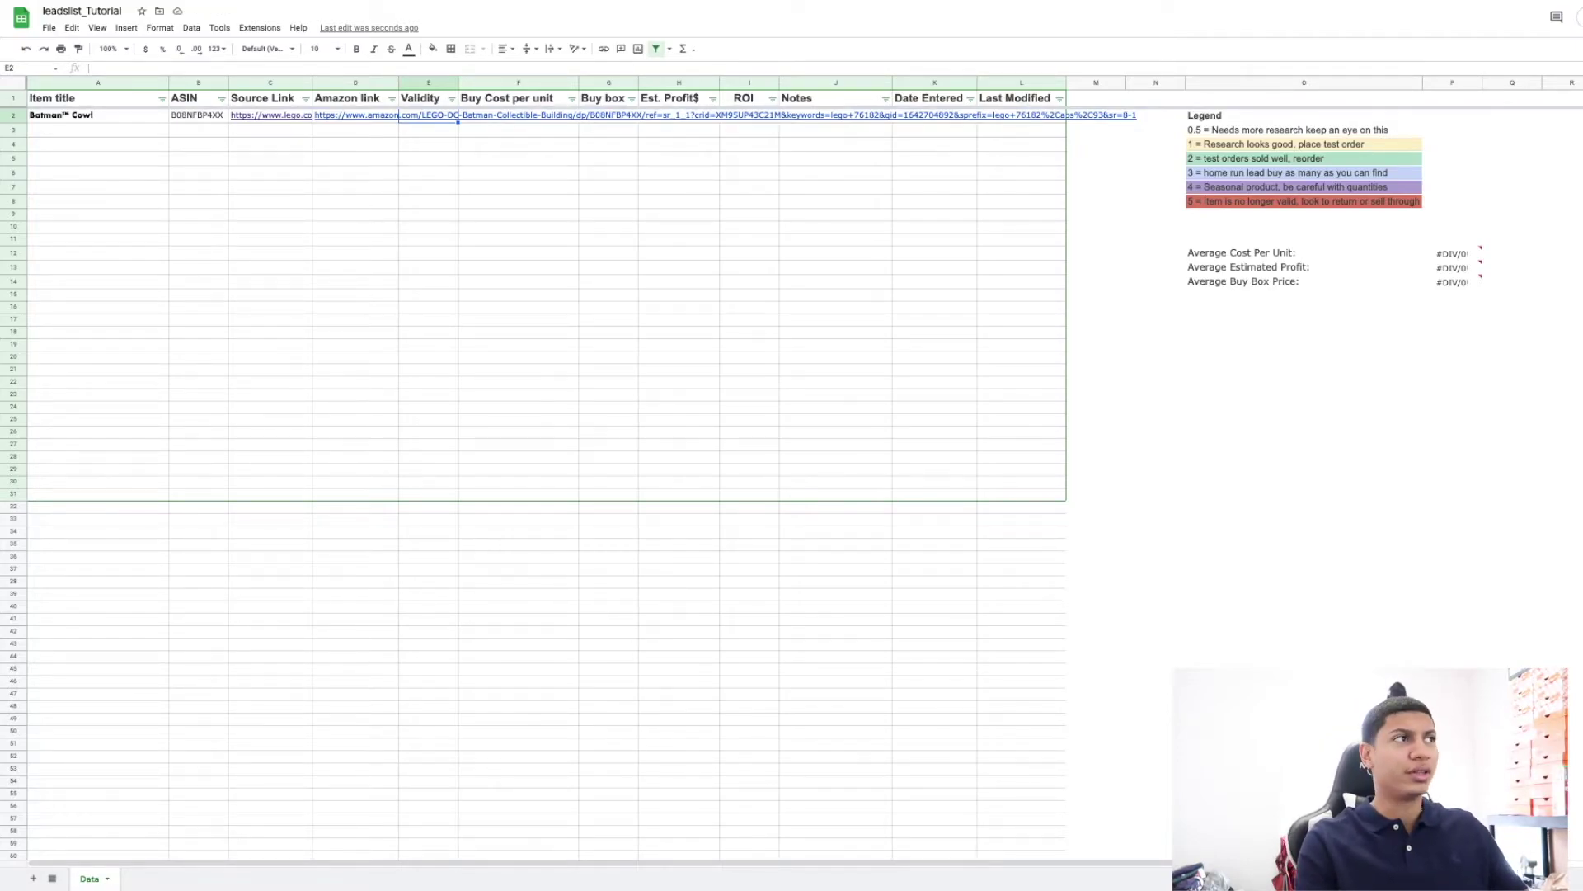
text(1)
key(Right)
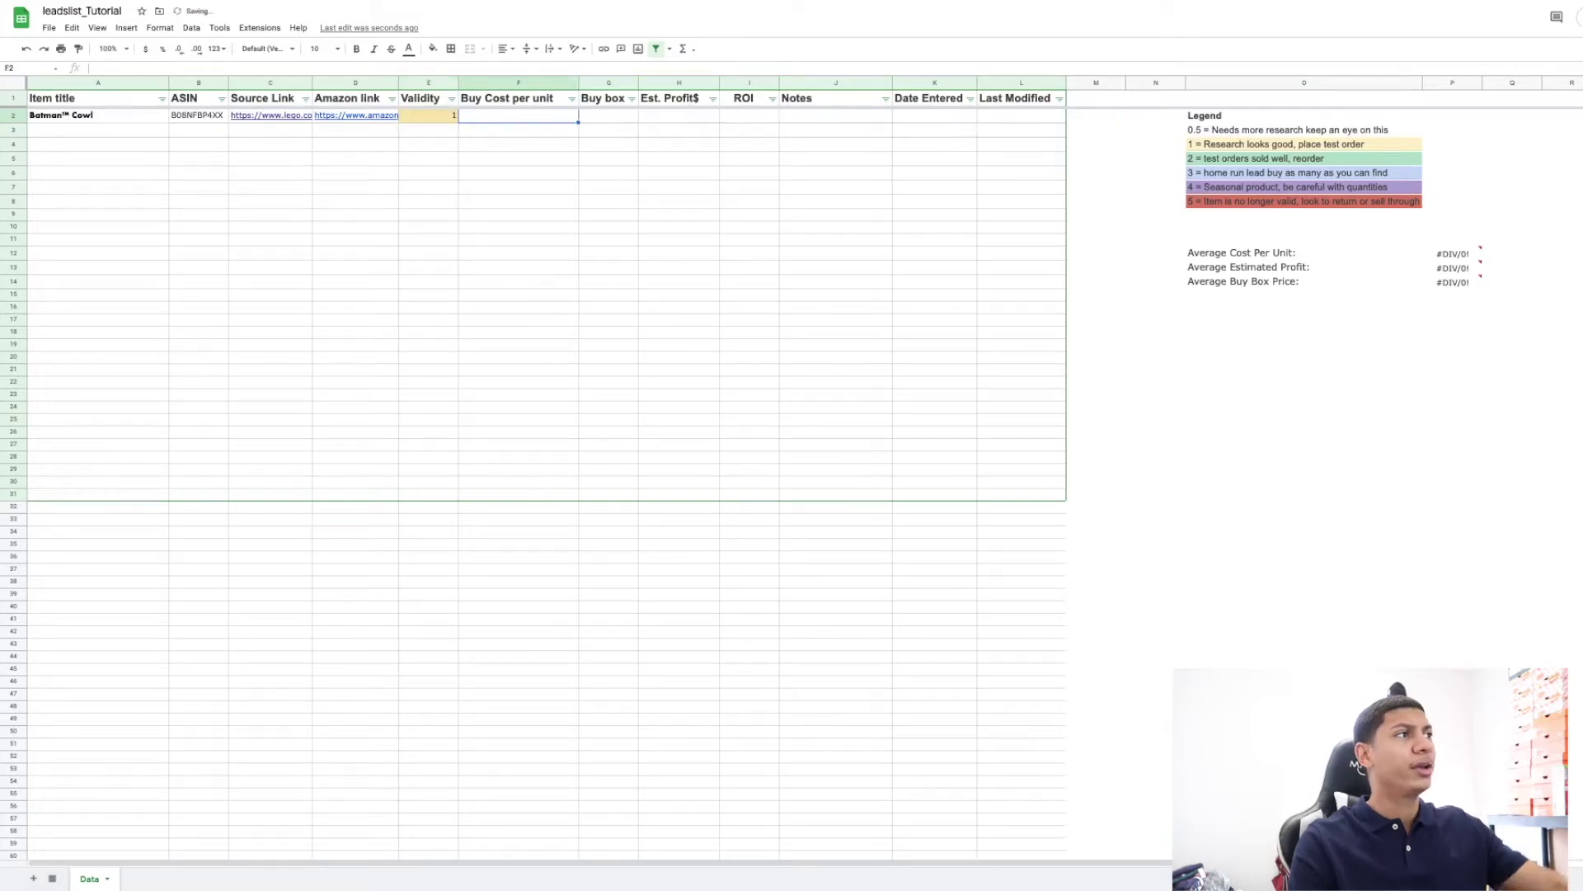
key(Down)
key(Left)
key(Up)
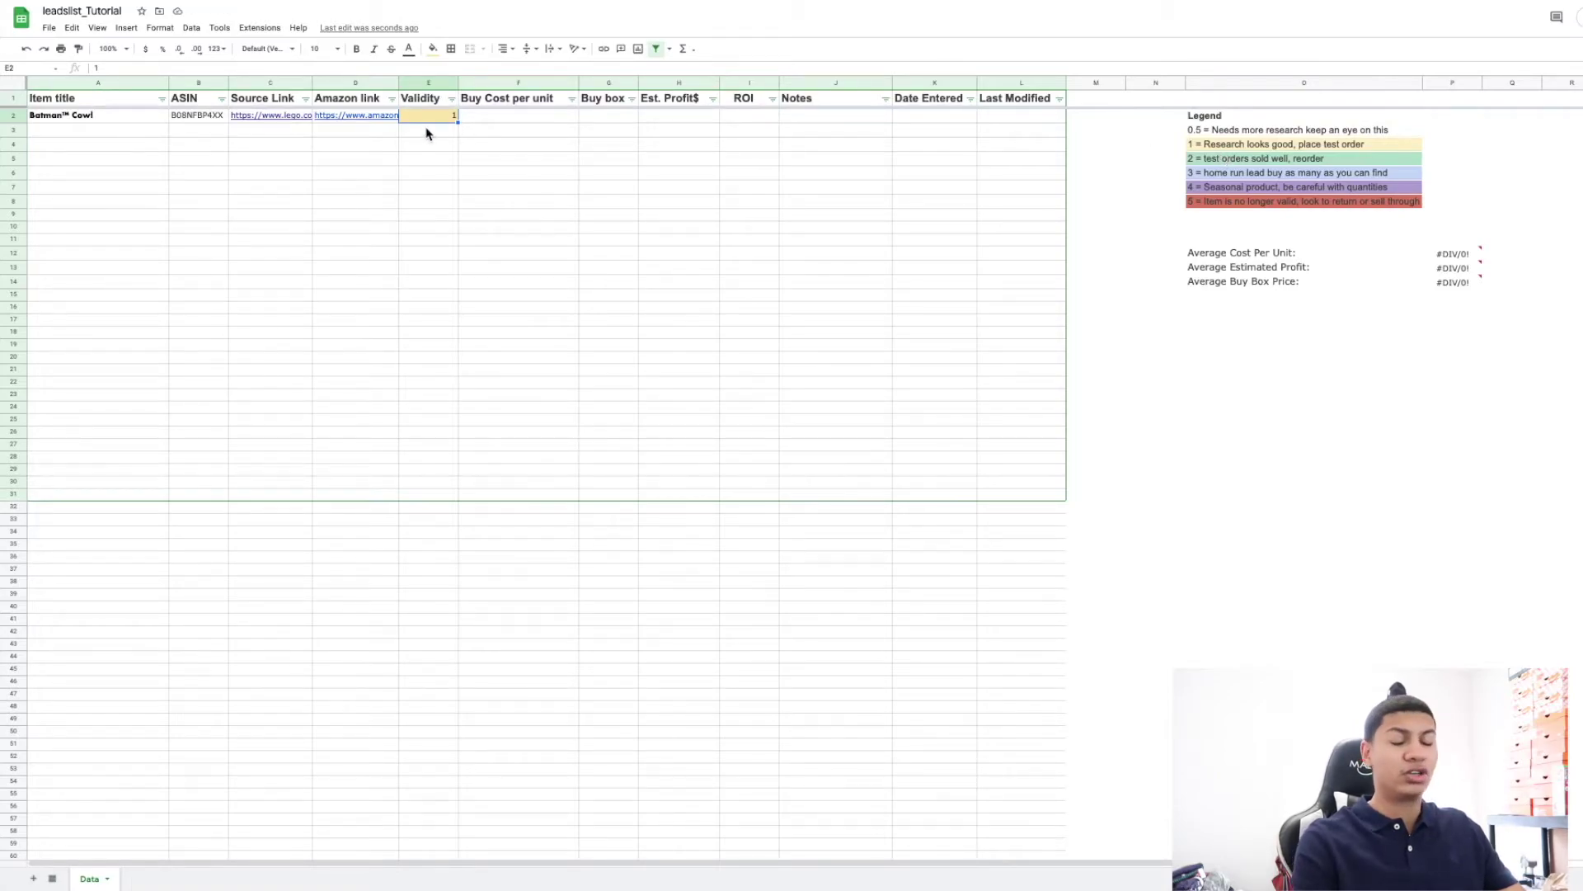
text(2)
key(Return)
key(Up)
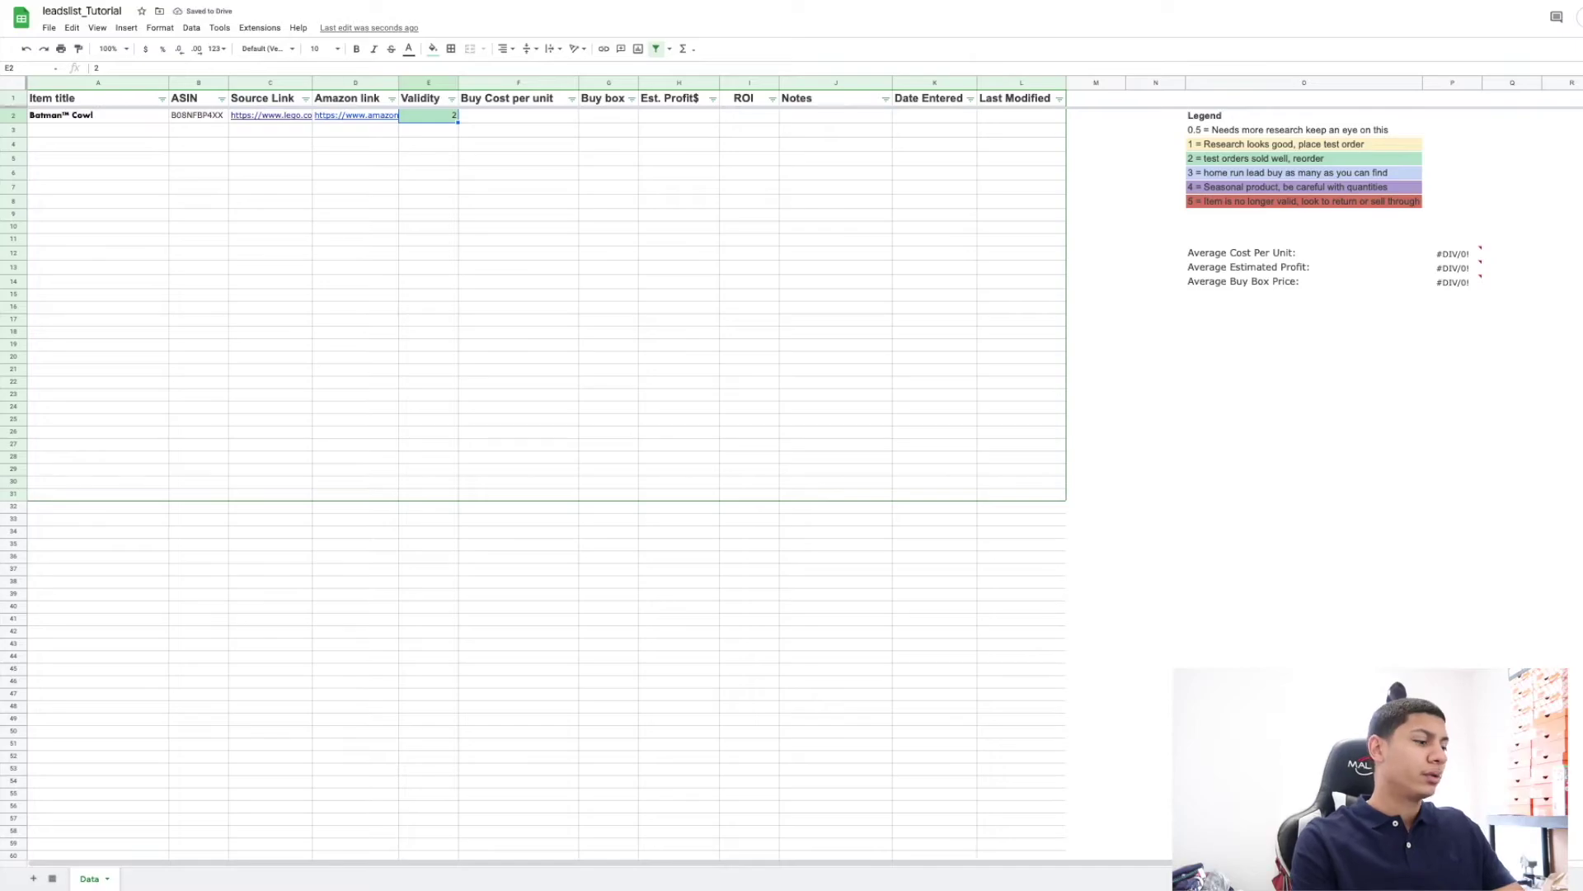
text(1)
key(Tab)
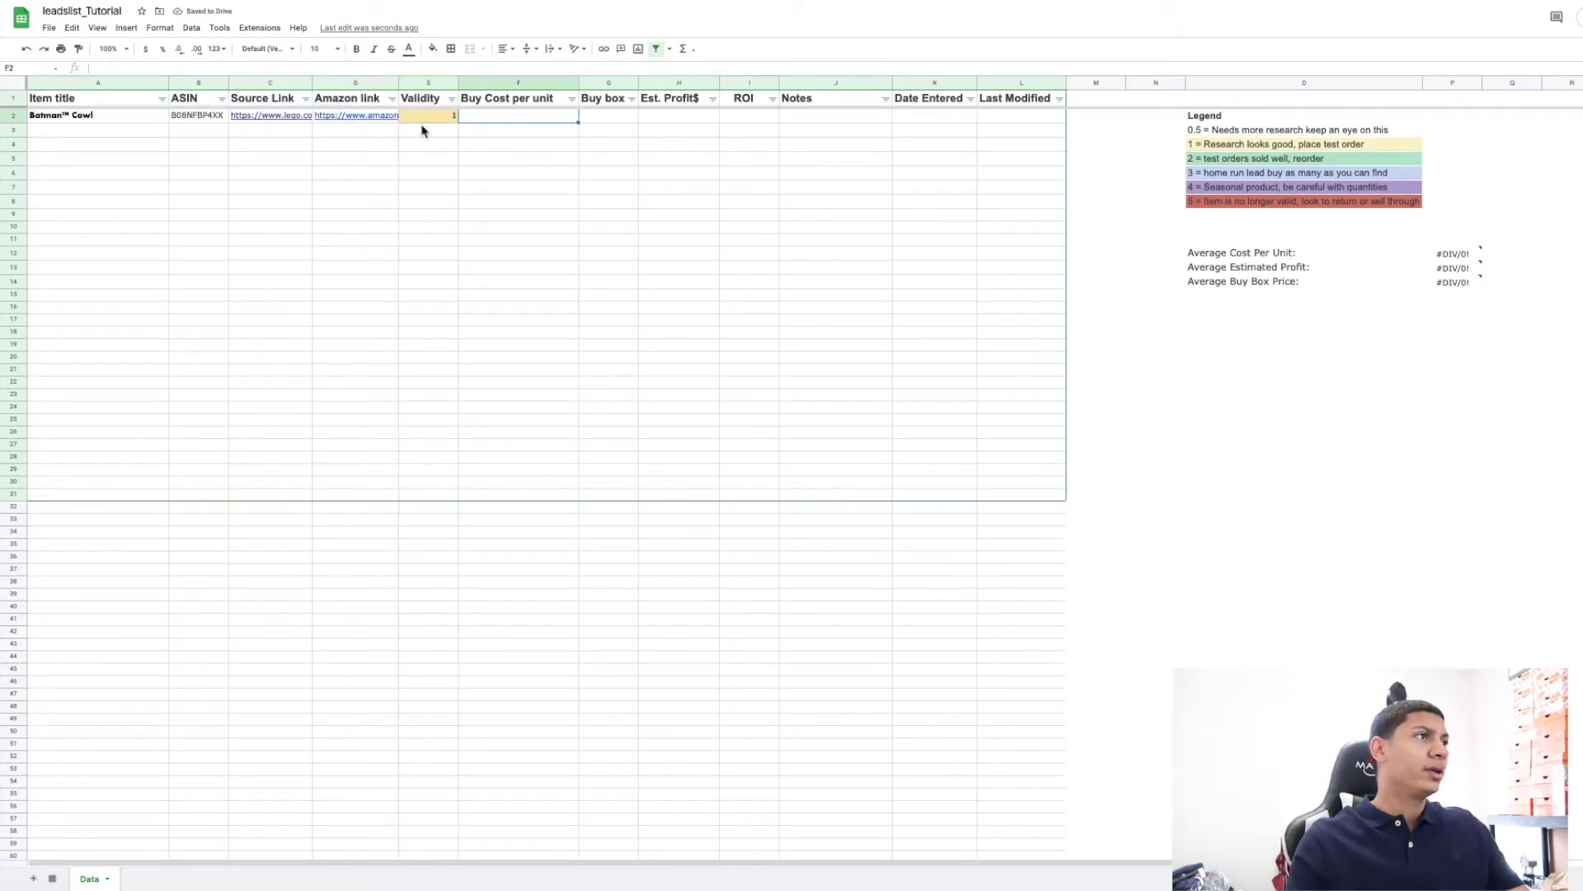
key(ctrl+Tab)
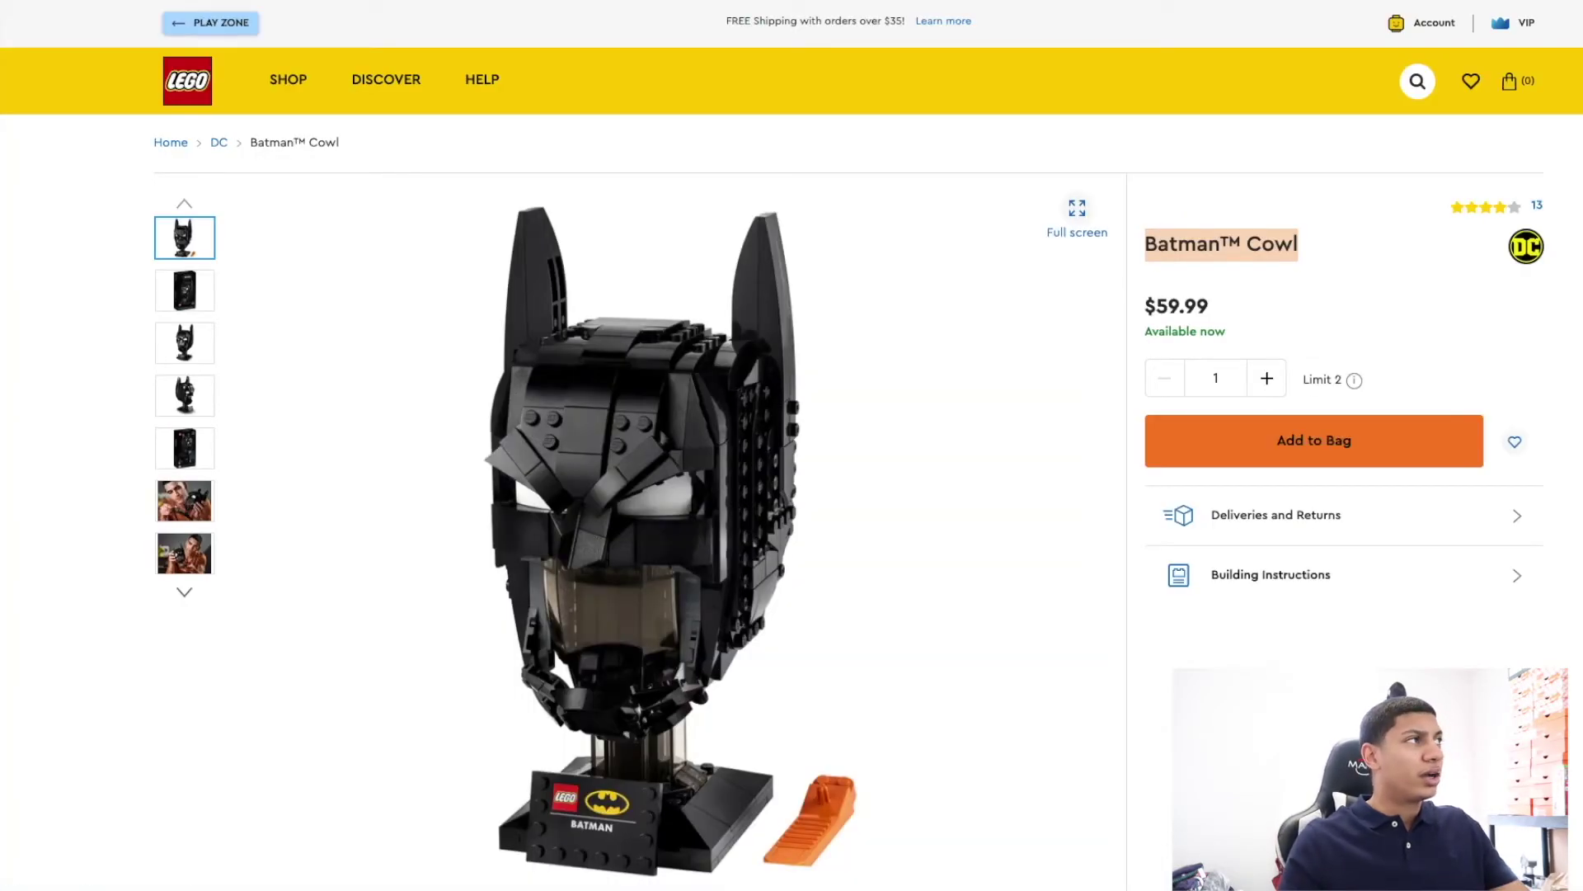
Enter Buy Cost 59.99 in F2 and Buy box 100 in G2.
key(ctrl+shift+Tab)
text(59.99)
key(Tab)
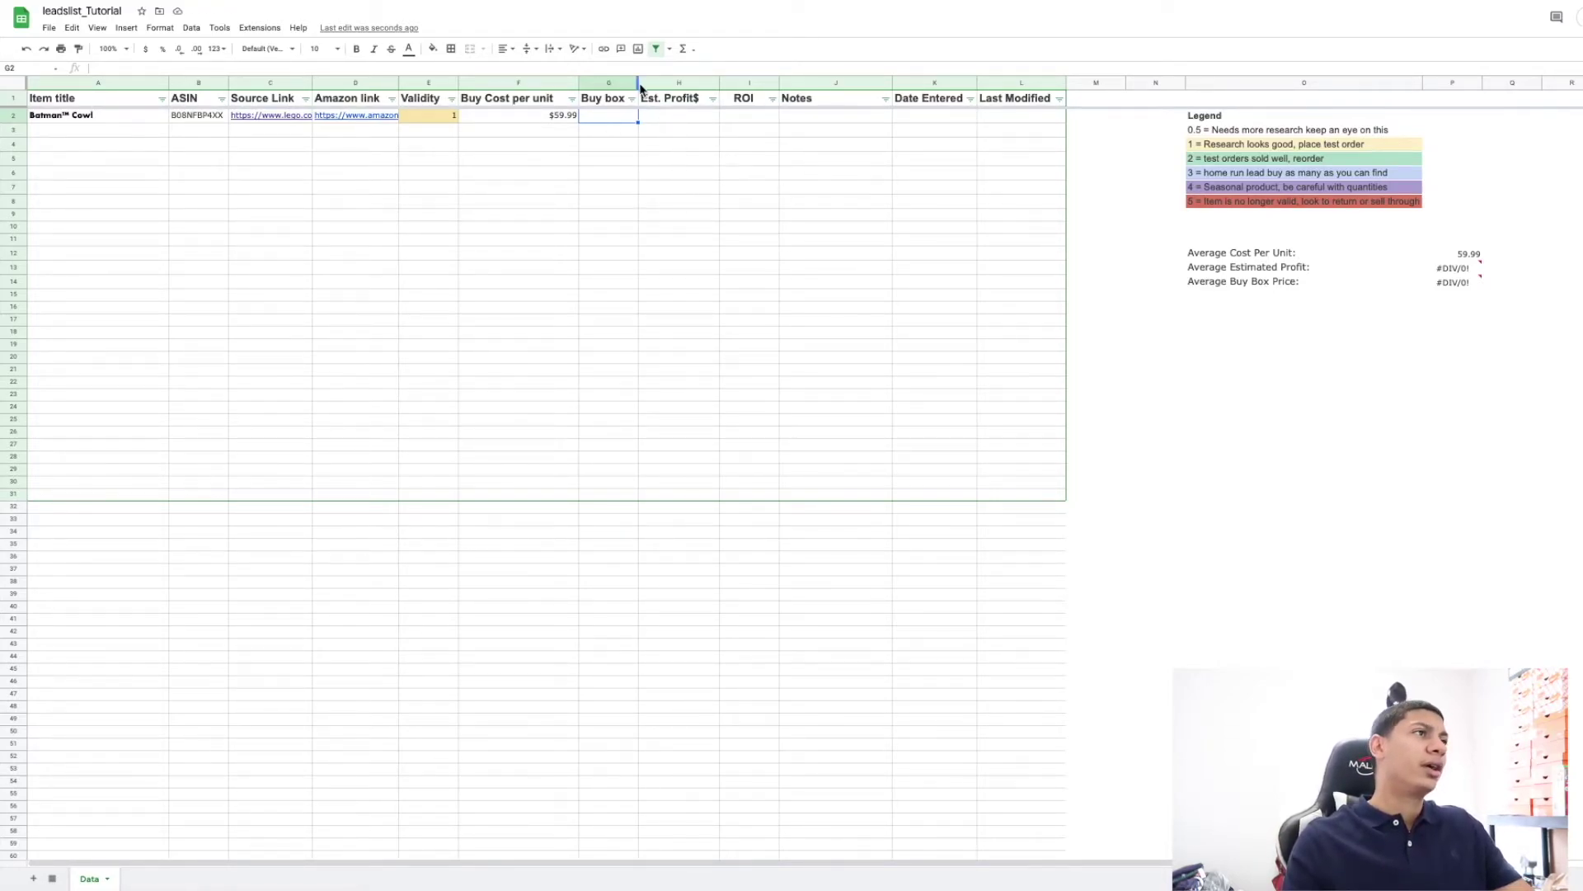
text(100)
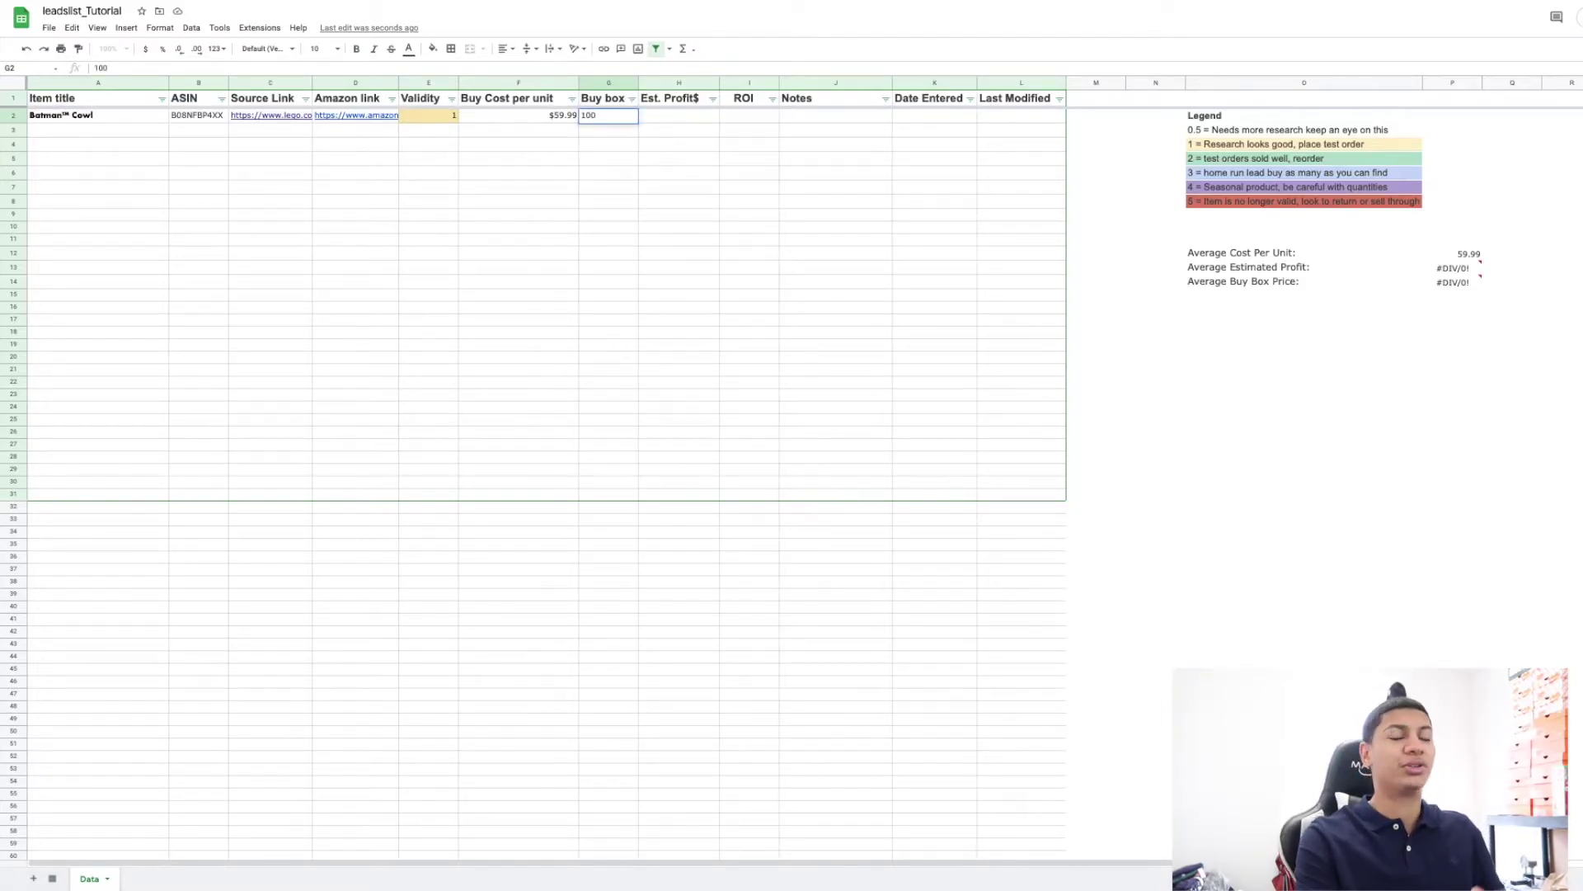
key(Return)
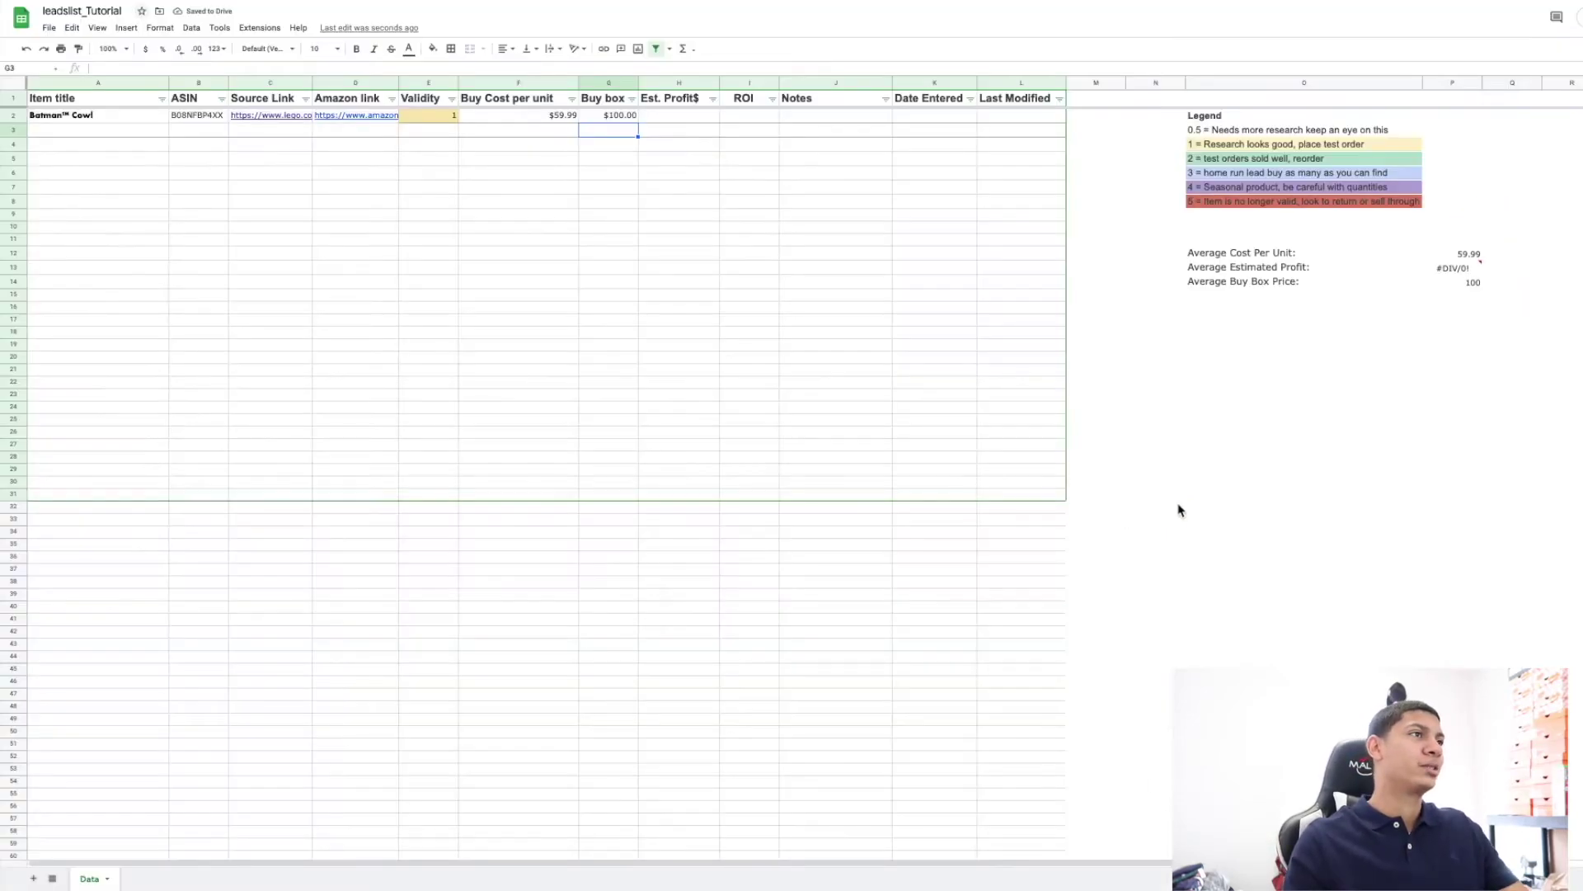
click(674, 117)
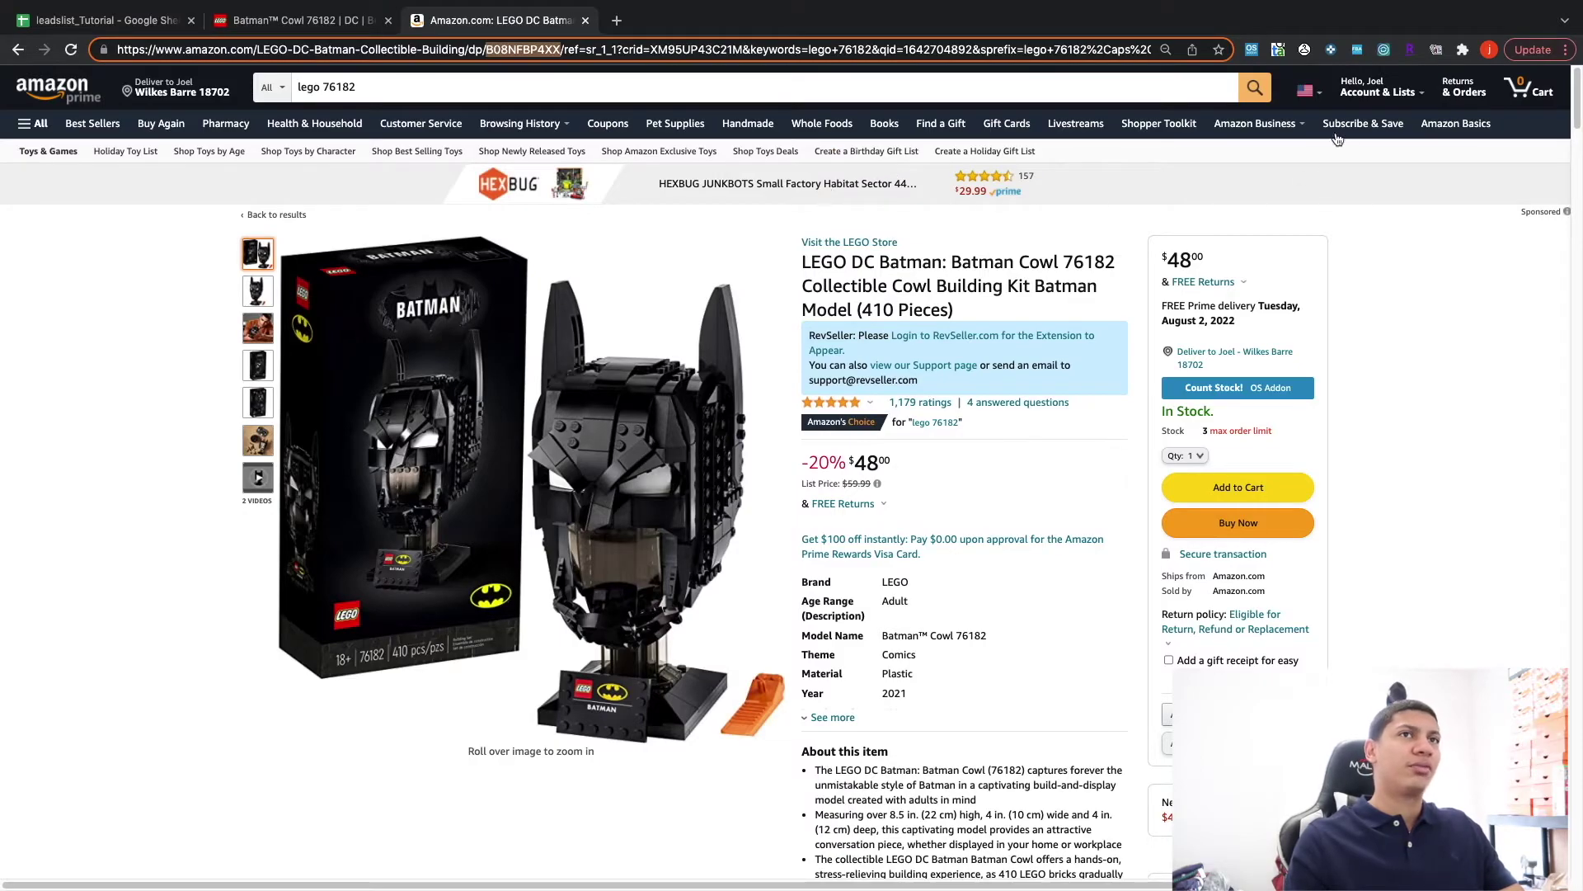
In the FBA calculator, enter price 100, cost 59.99, ship-to-Amazon fee 2, and calculate profit $17.06.
click(1357, 51)
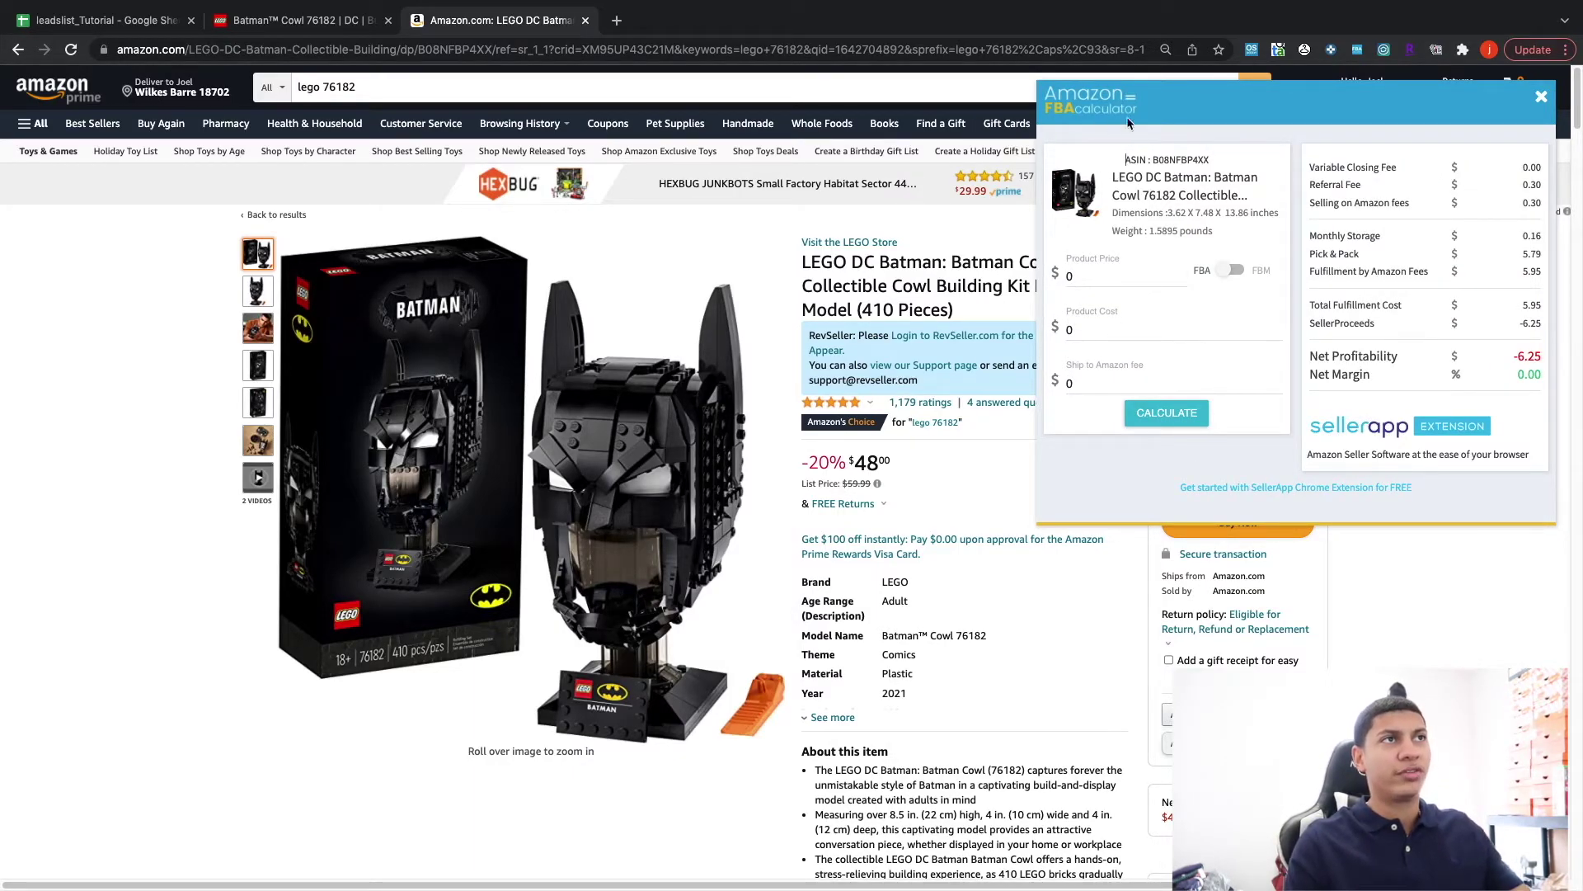
click(1096, 280)
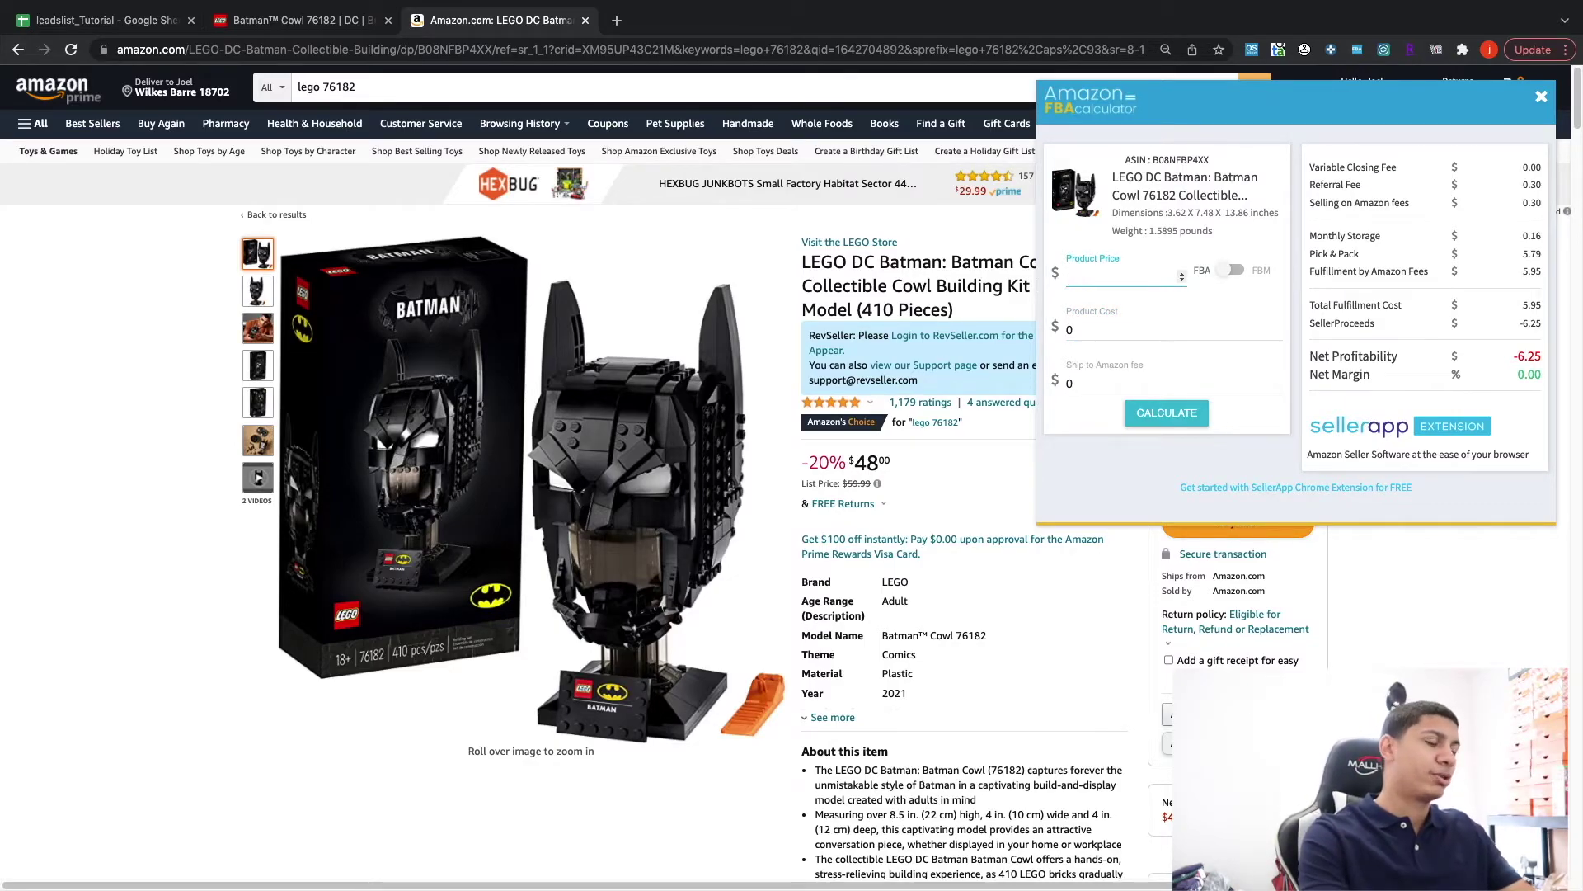
key(BackSpace)
text(100)
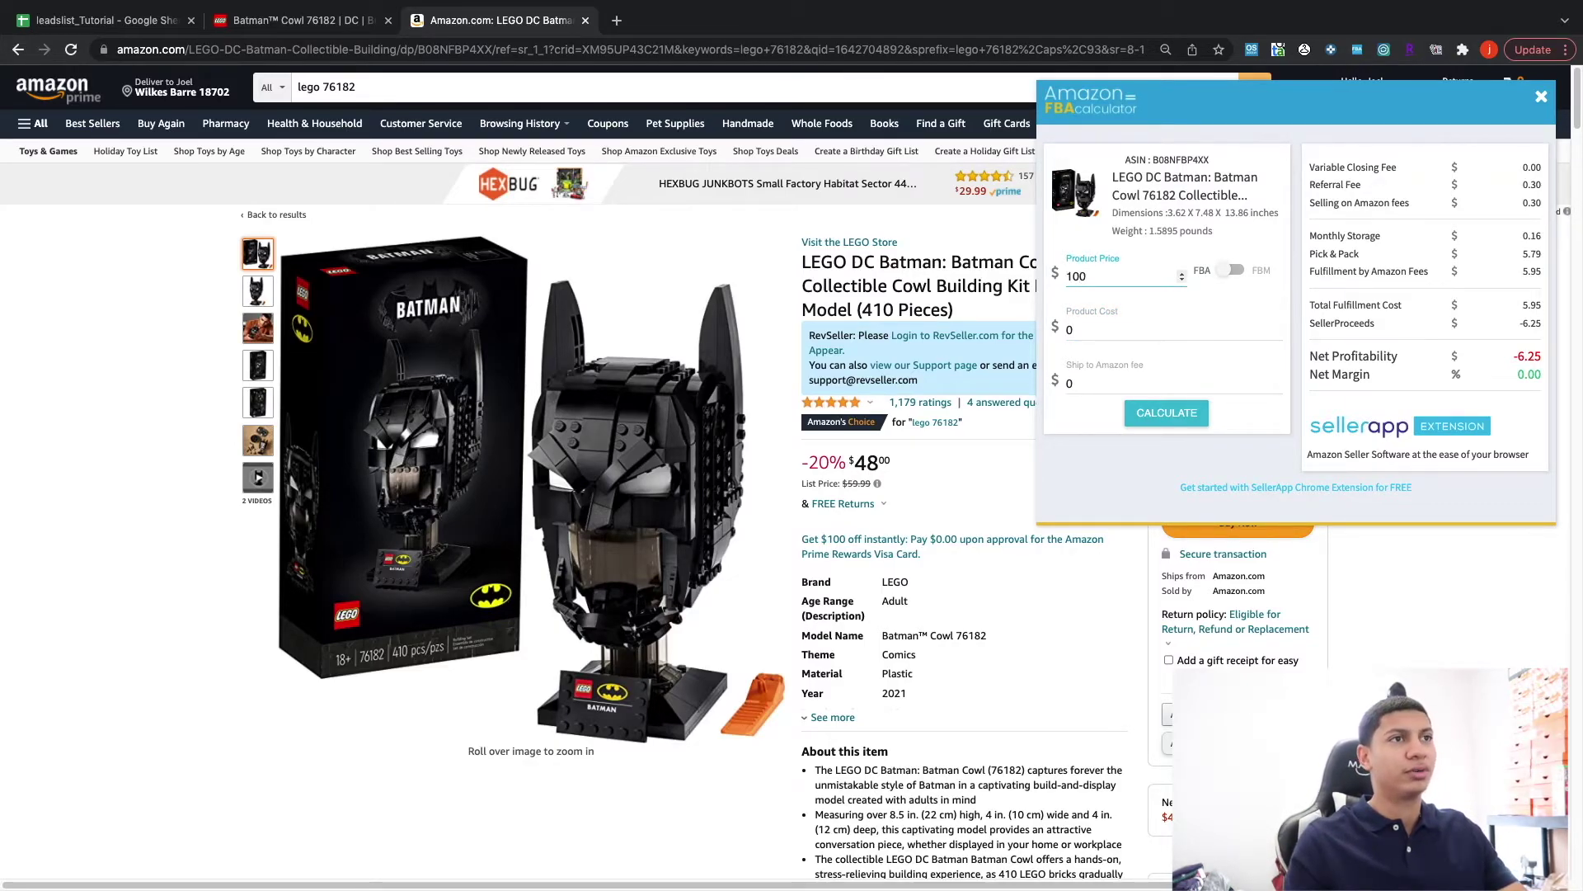
click(1116, 329)
text(59.99)
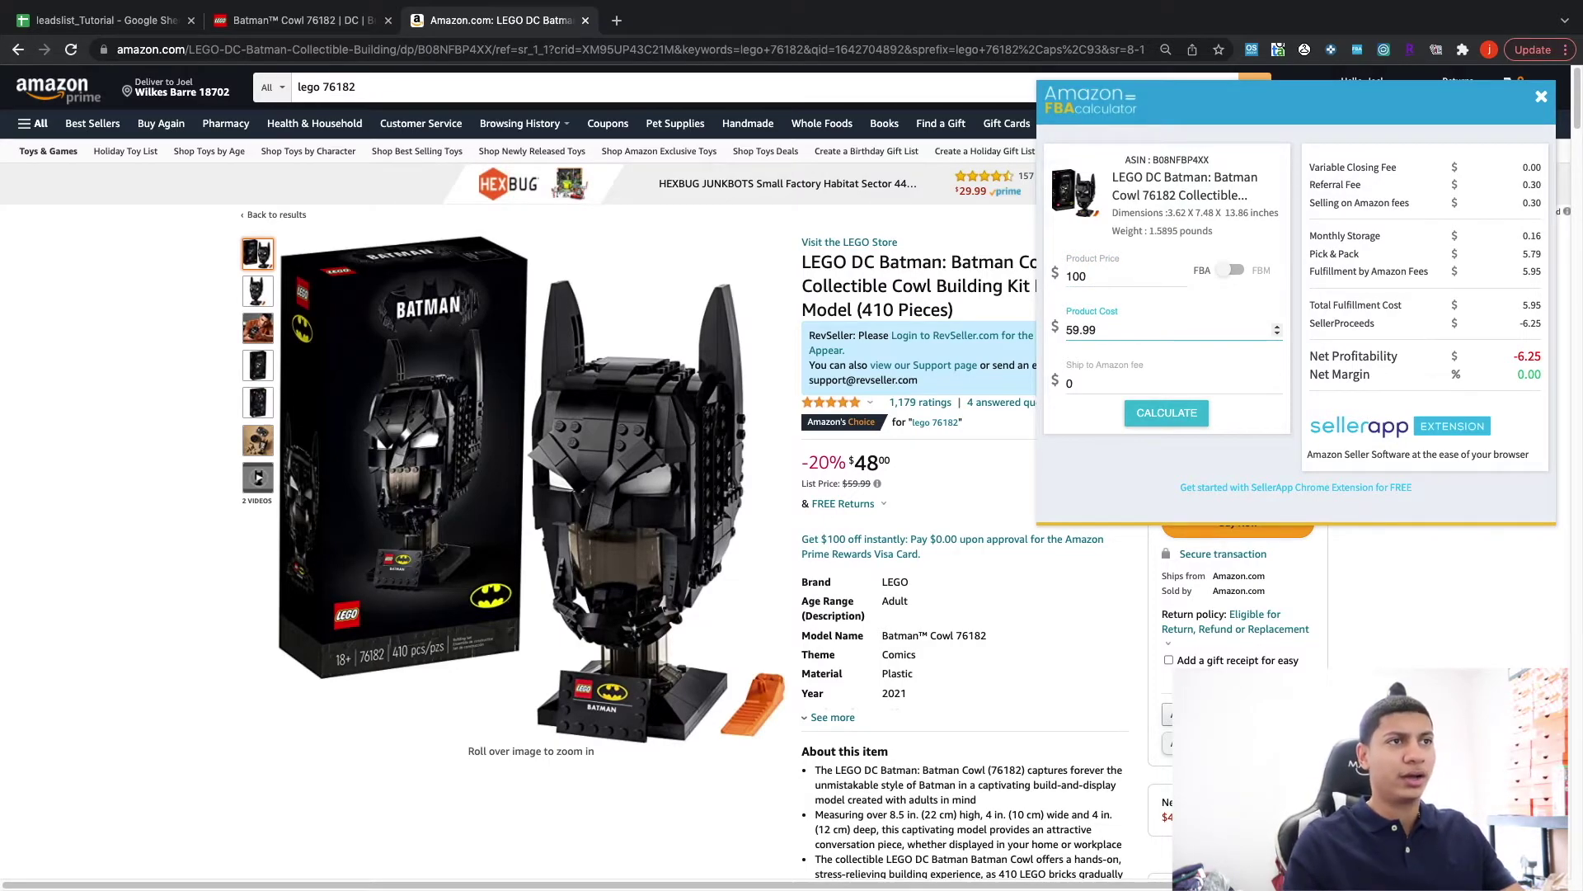
click(1128, 384)
key(BackSpace)
text(2)
click(1150, 409)
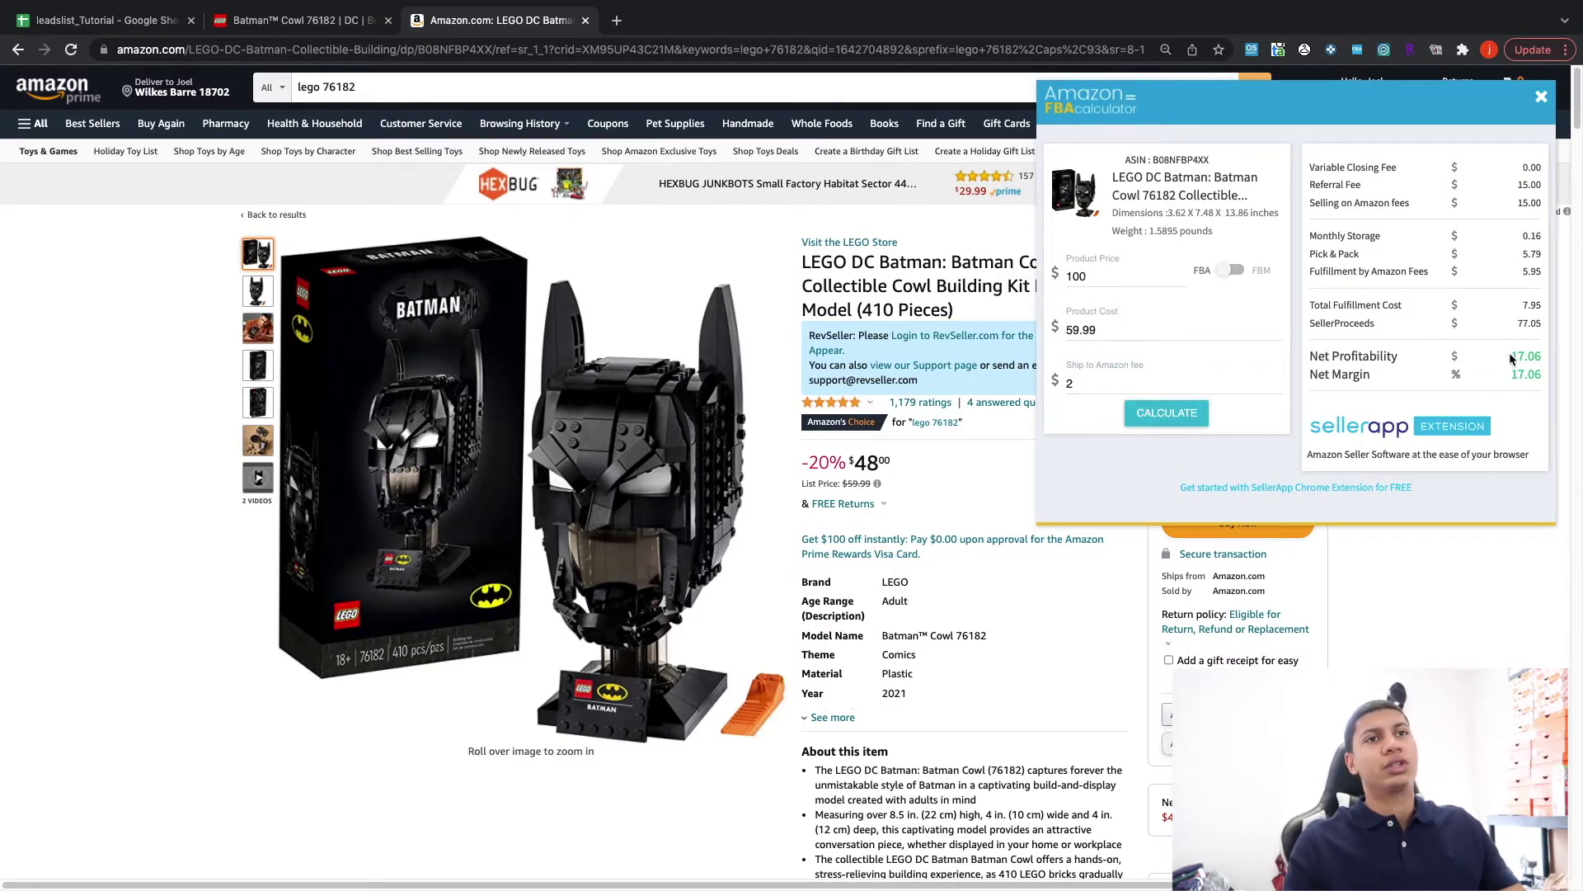
Enter an estimated profit of 17 in H2.
click(82, 18)
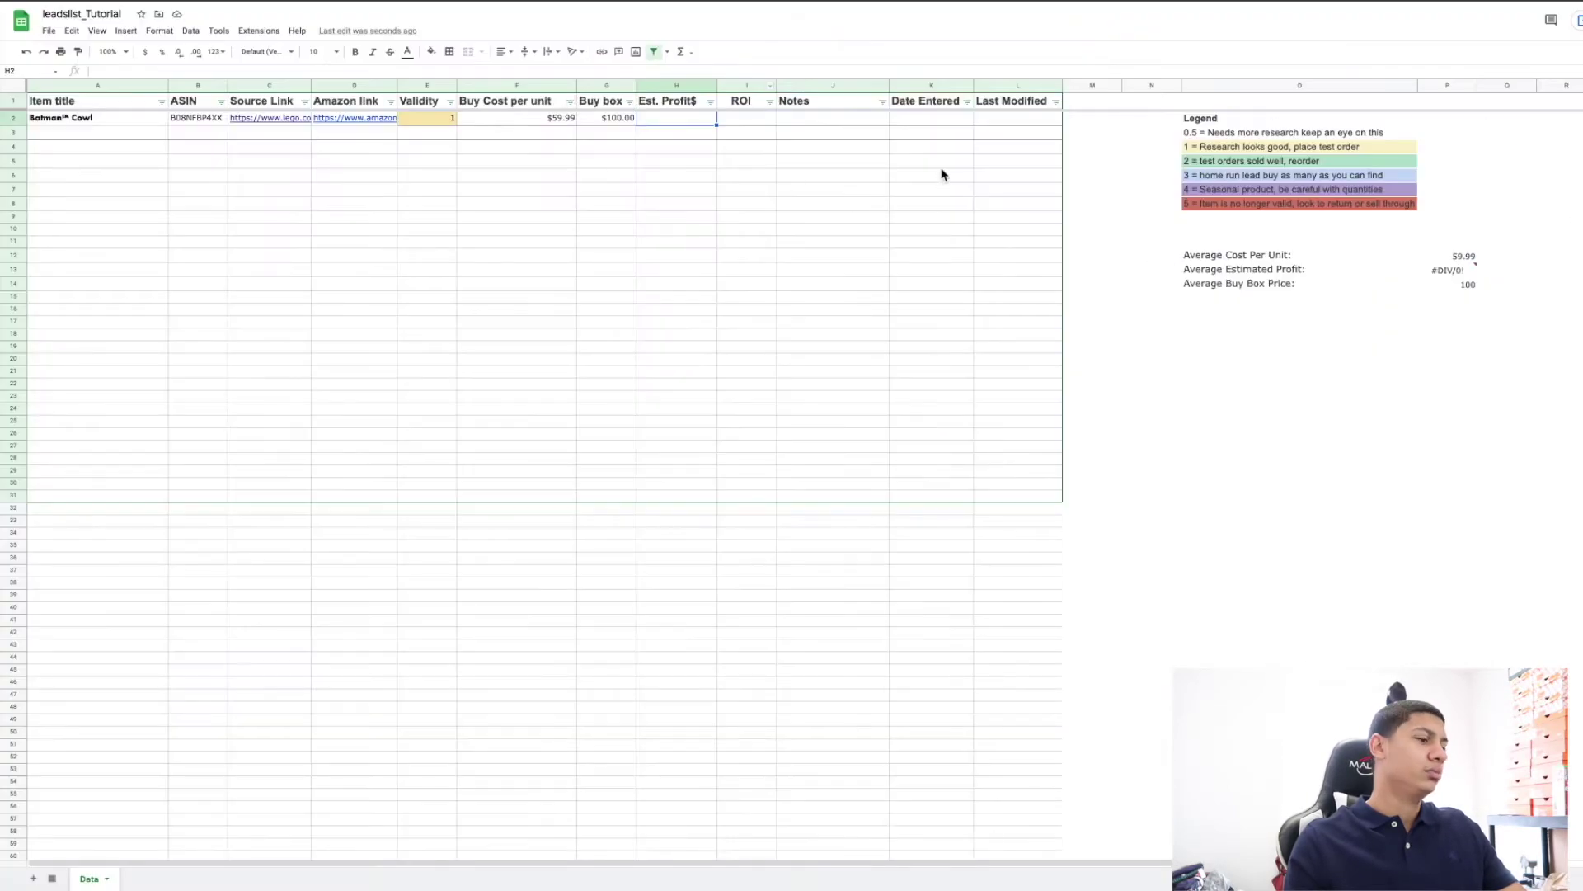
text(17)
key(Tab)
Work out 17/60 and enter an ROI of 28% in I2.
key(super+space)
text(1)
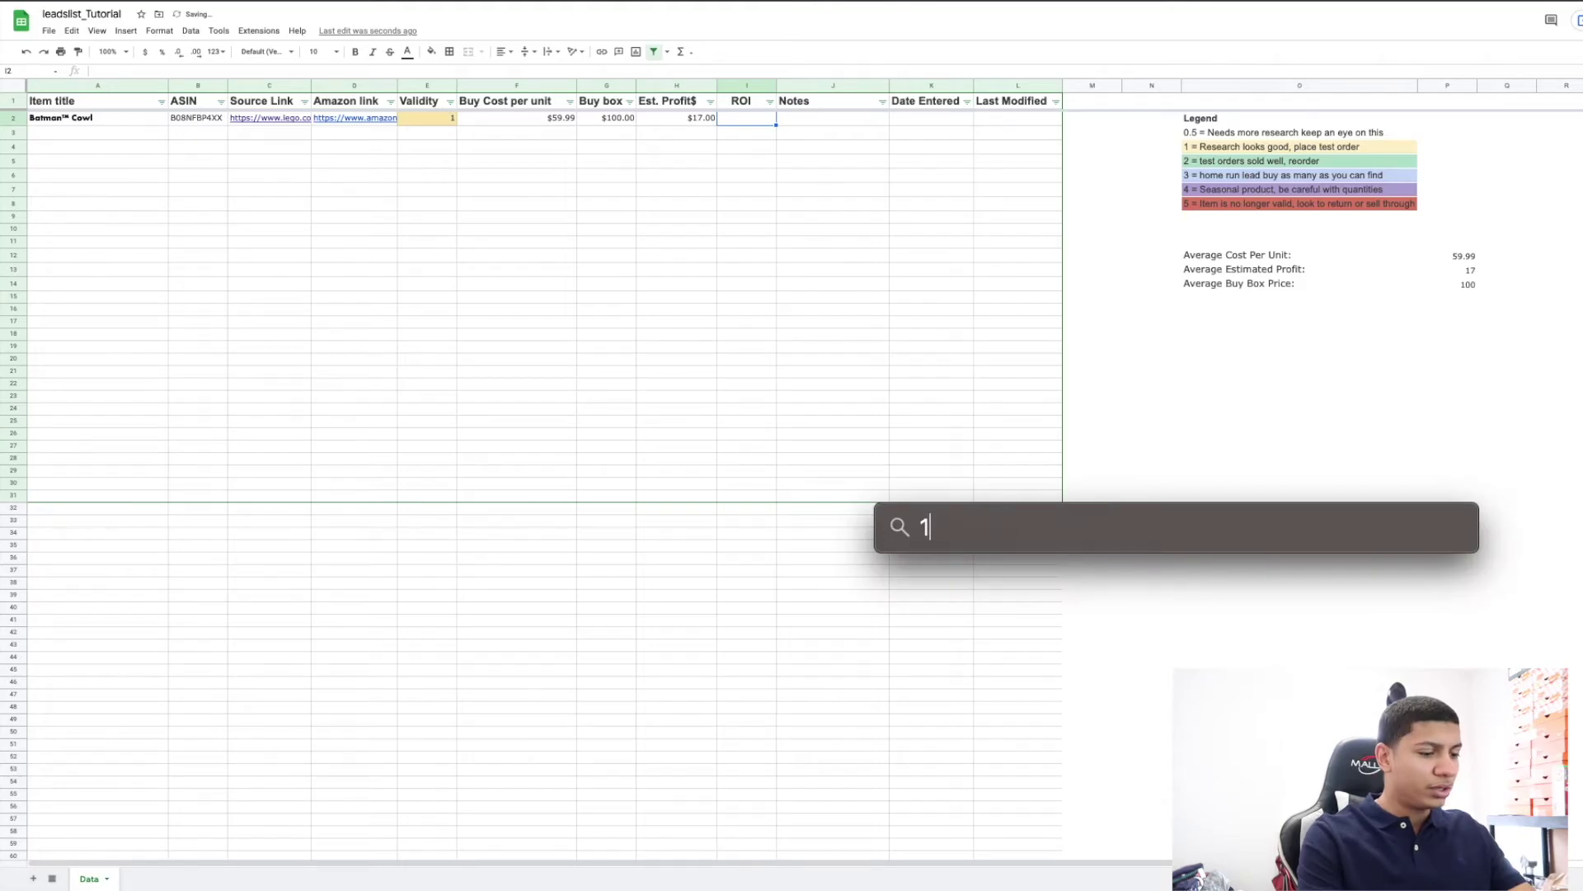
text(7/60)
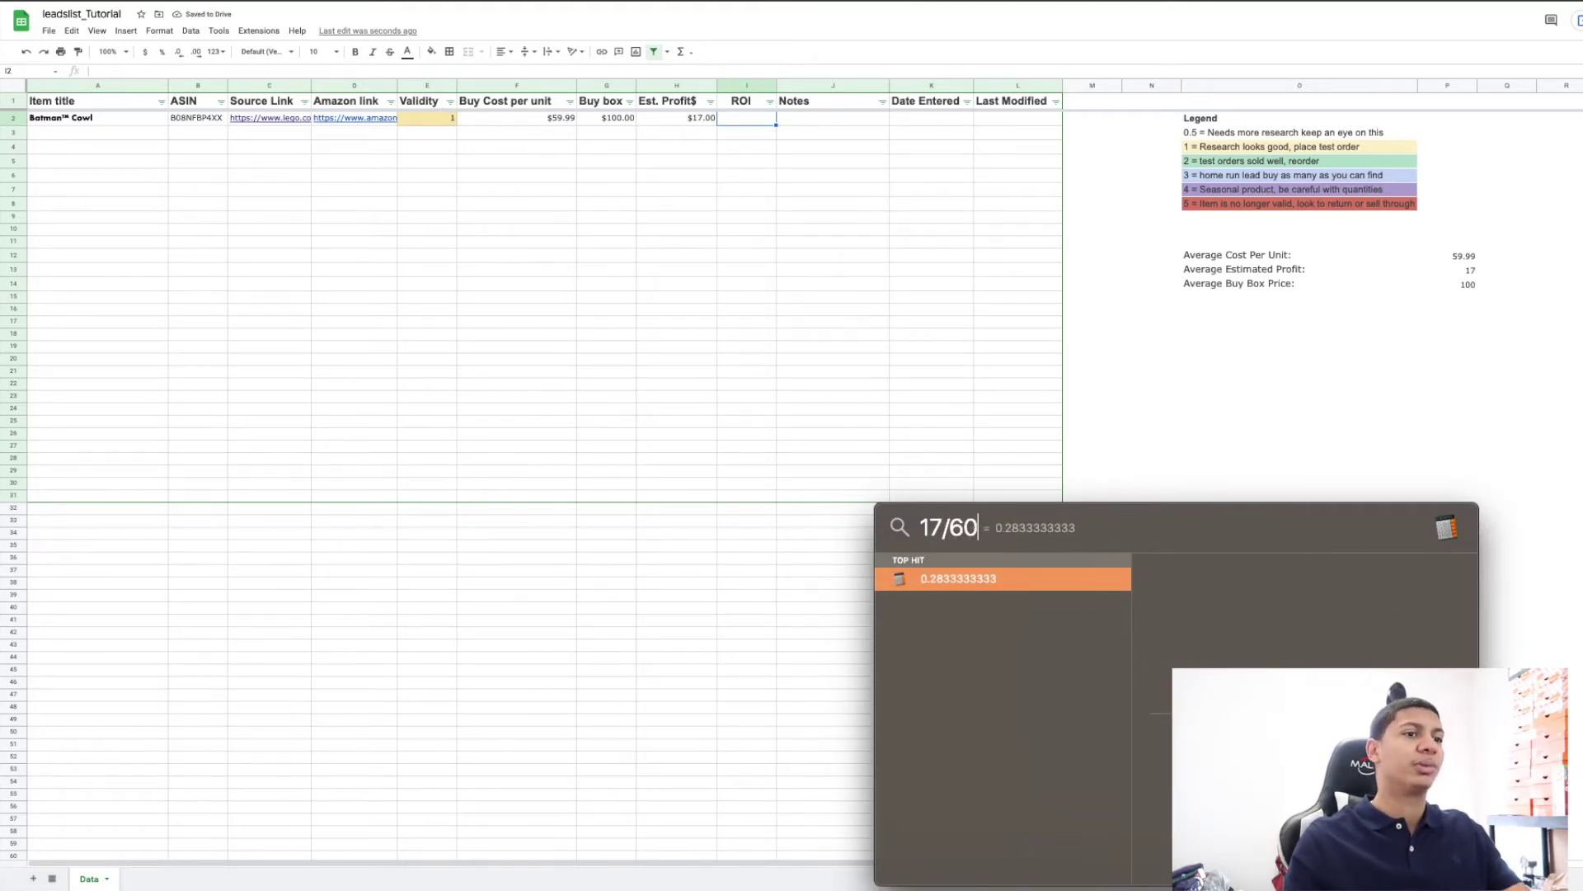
key(Escape)
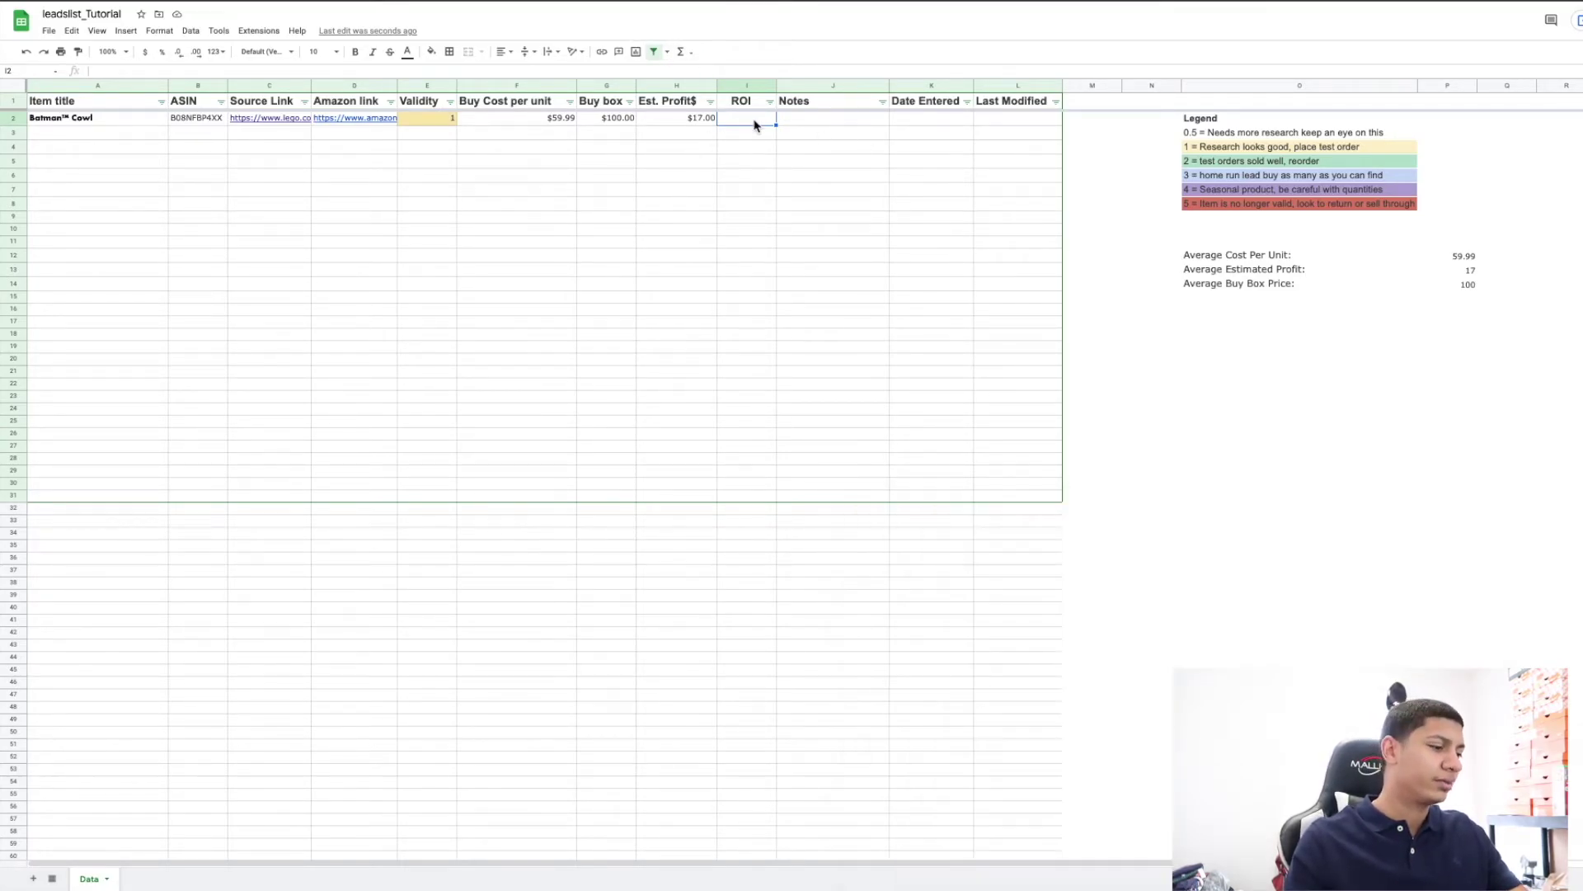
text(29%)
key(BackSpace)
text(8)
key(Right)
key(Left)
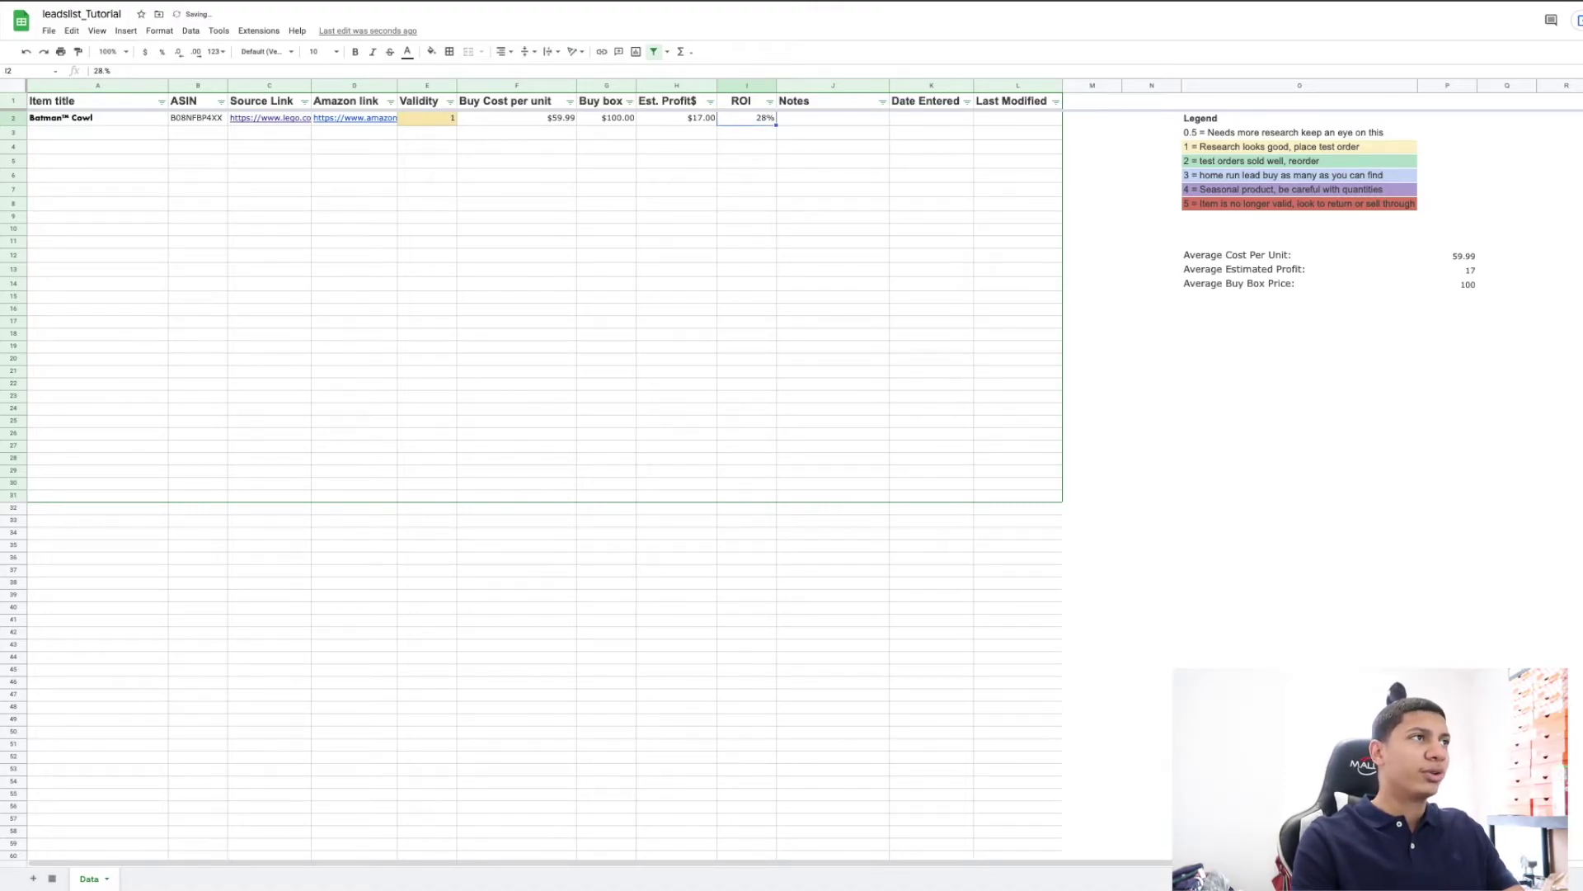
click(677, 118)
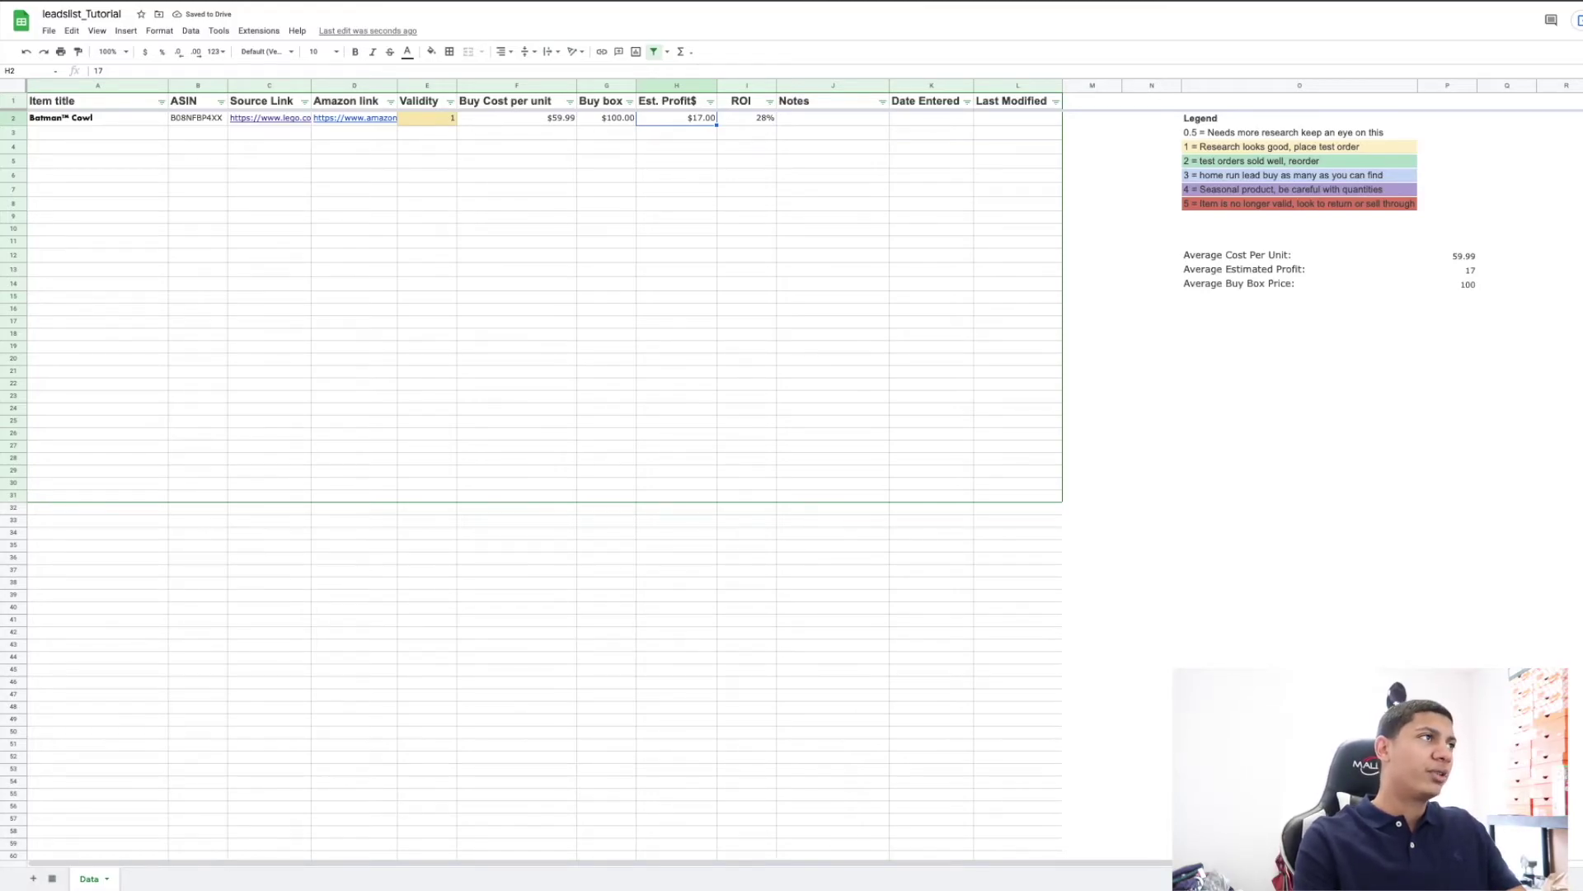
key(Left)
key(Left)
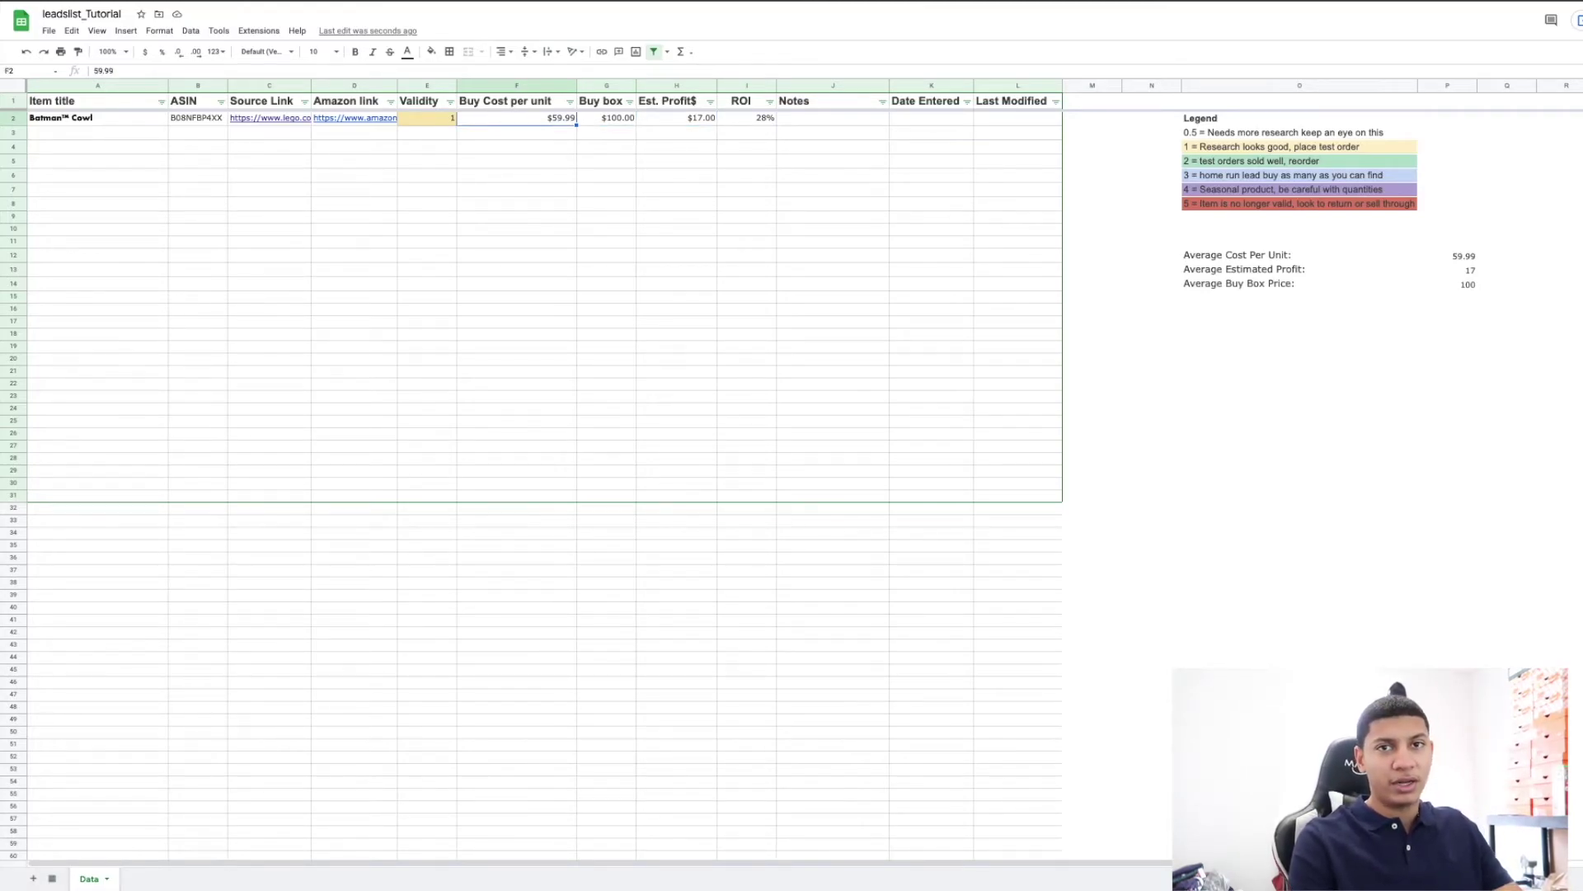
key(Right)
key(Right)
key(Right)
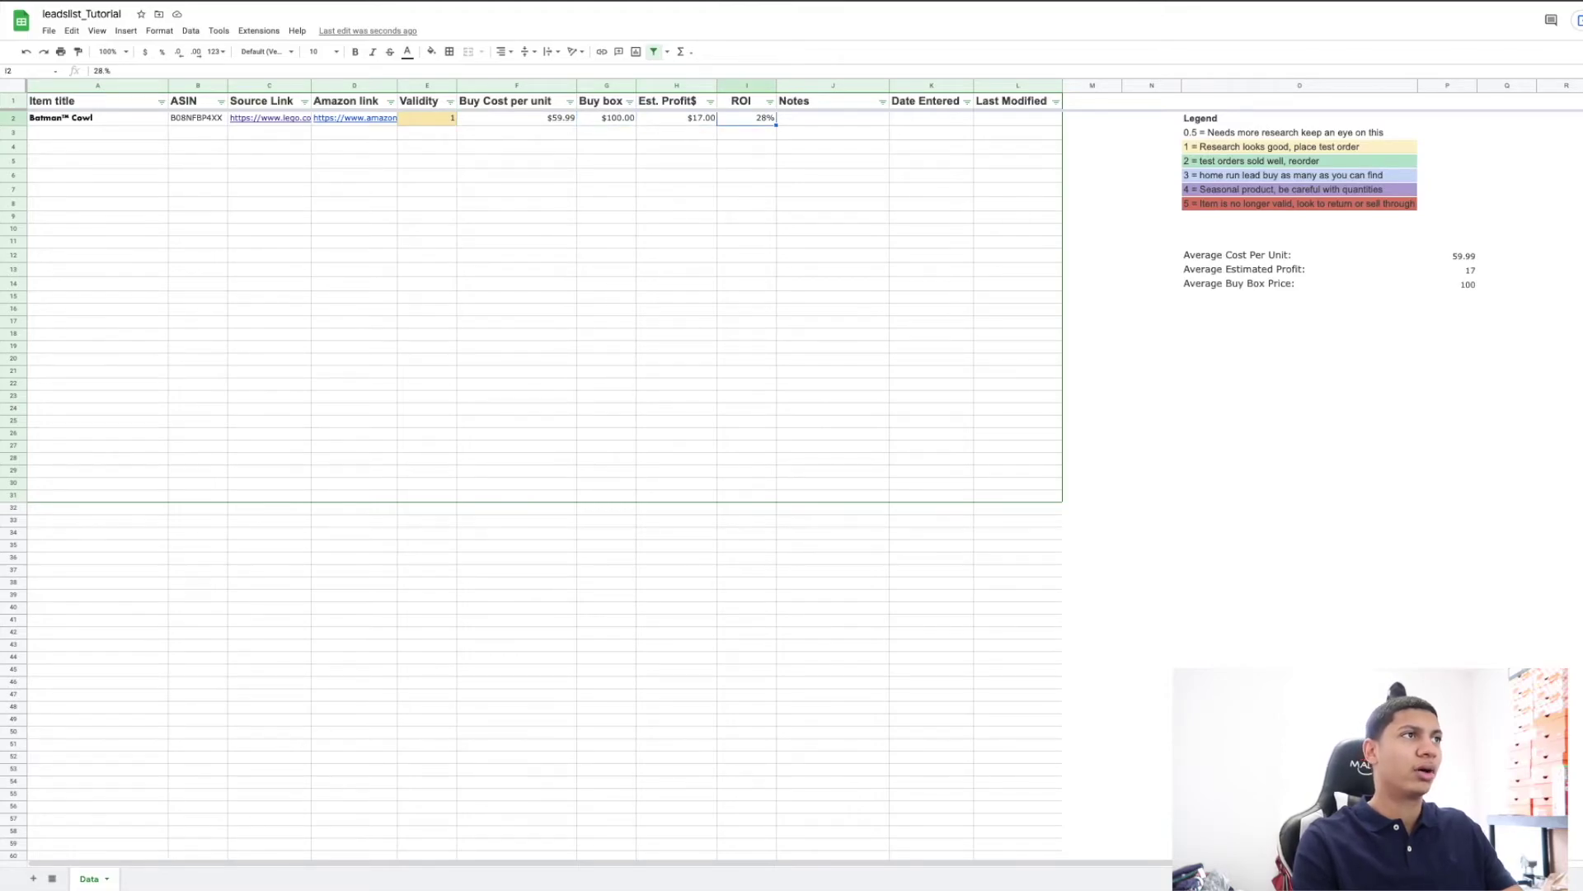
key(Right)
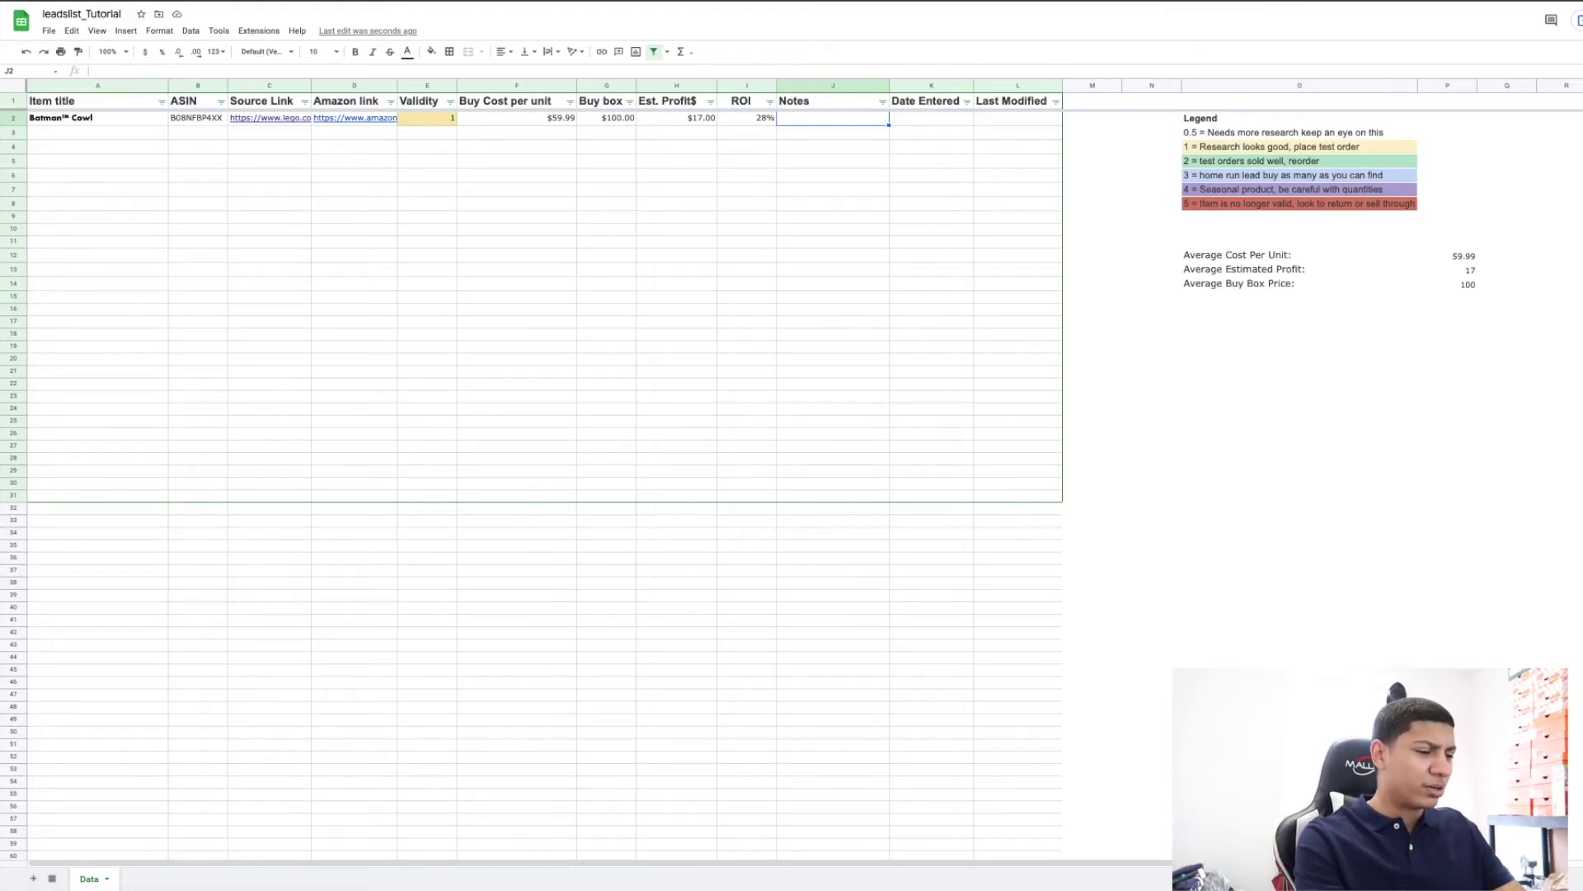
Note a promo code in J2, then add 'Lead looks good for now but didnt really do good last month be careful'.
text(Promo code)
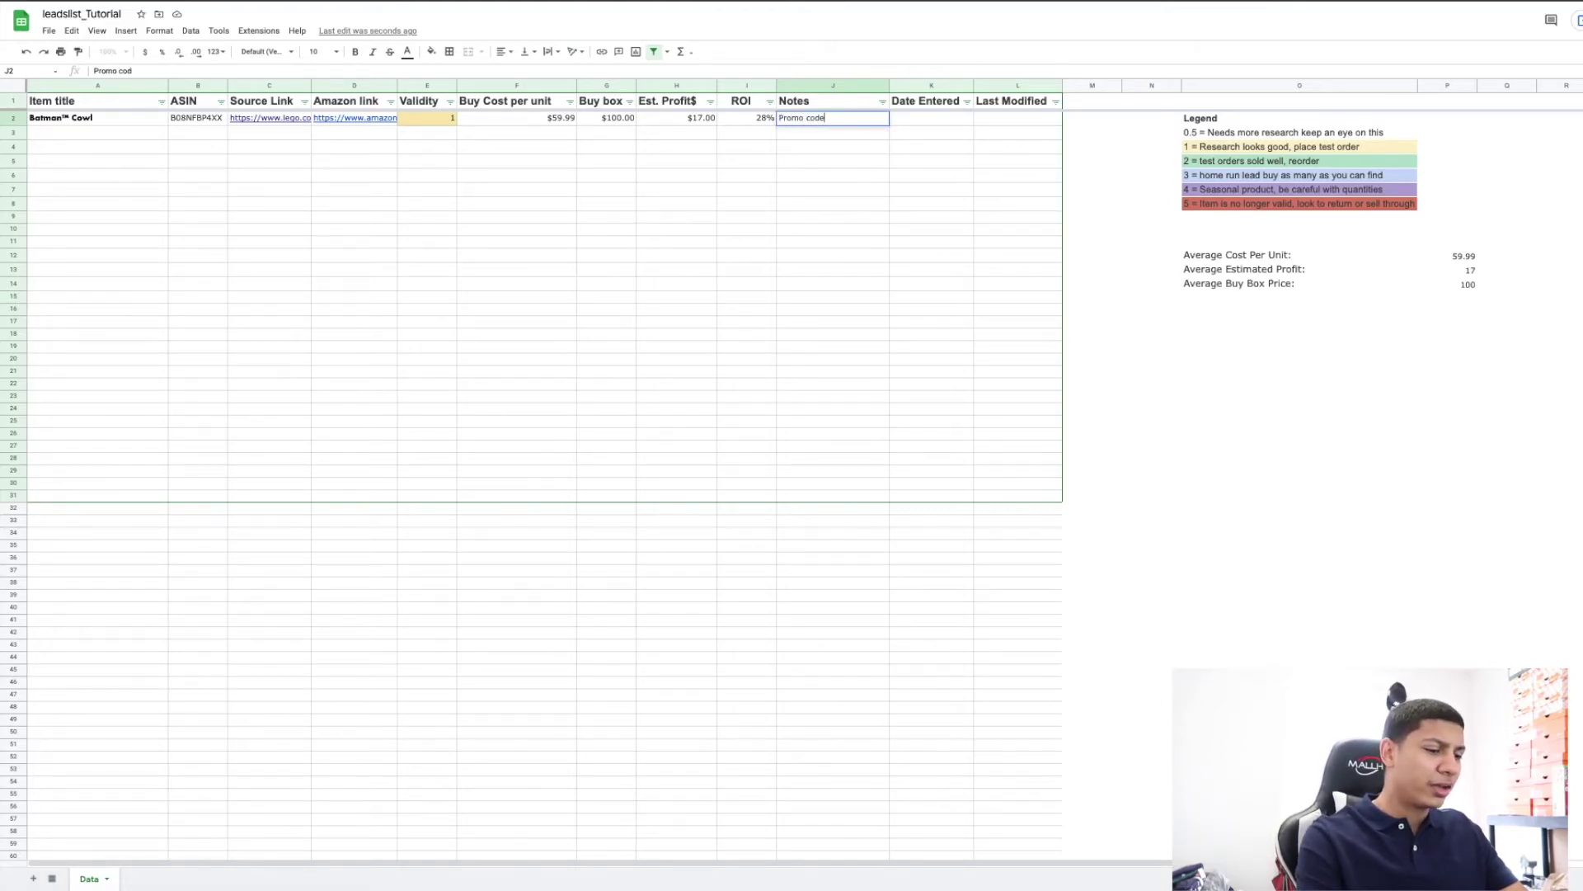
text(: xxewwf)
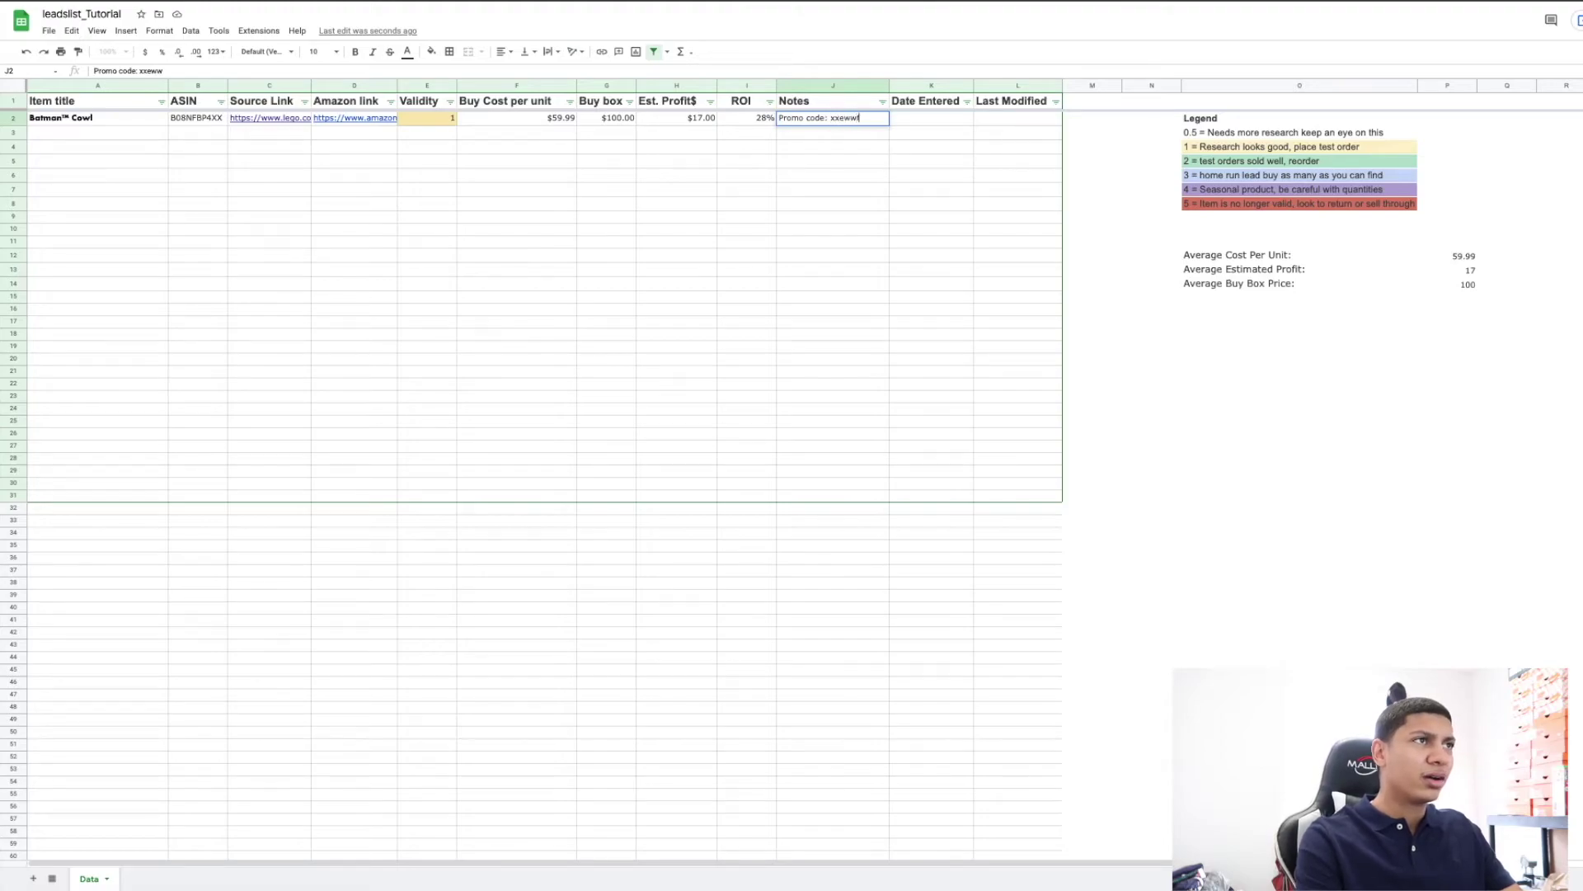
click(833, 100)
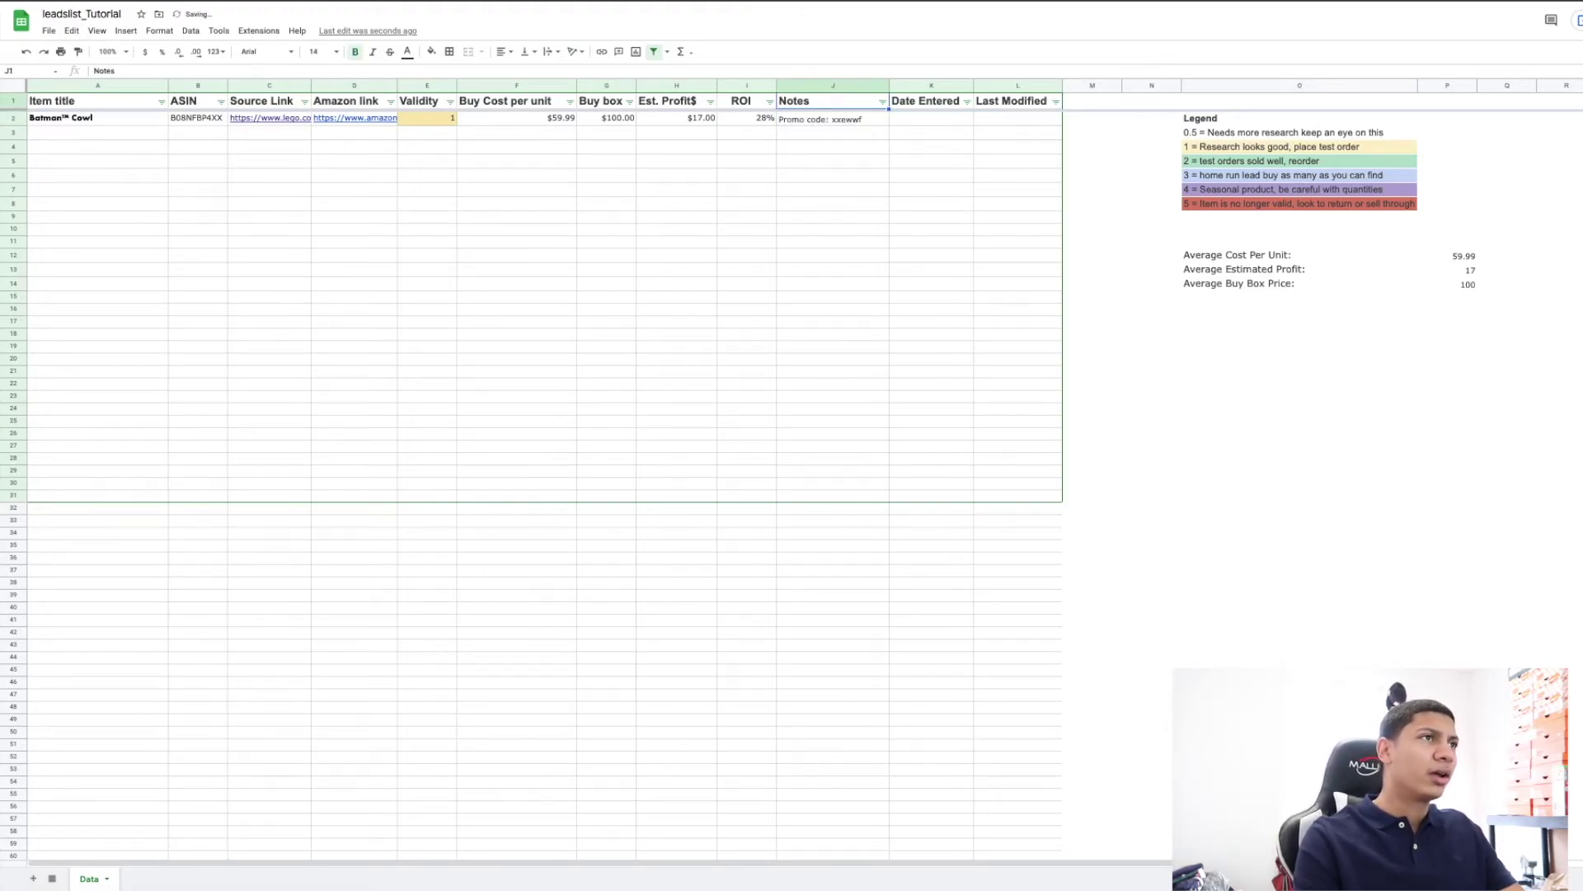
key(Down)
key(Return)
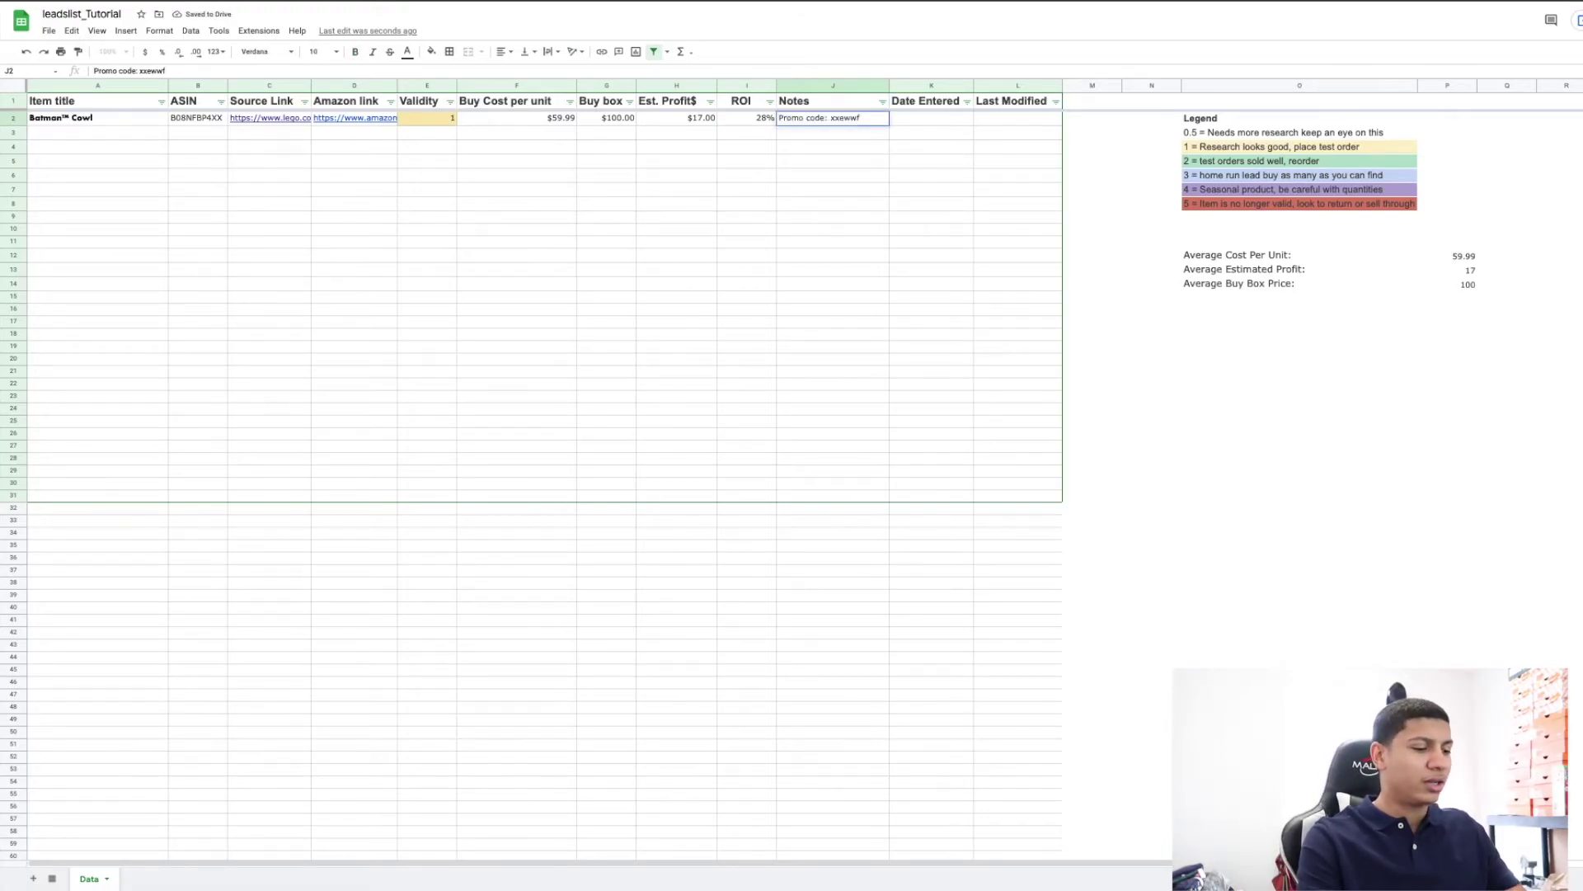
text(. Lea)
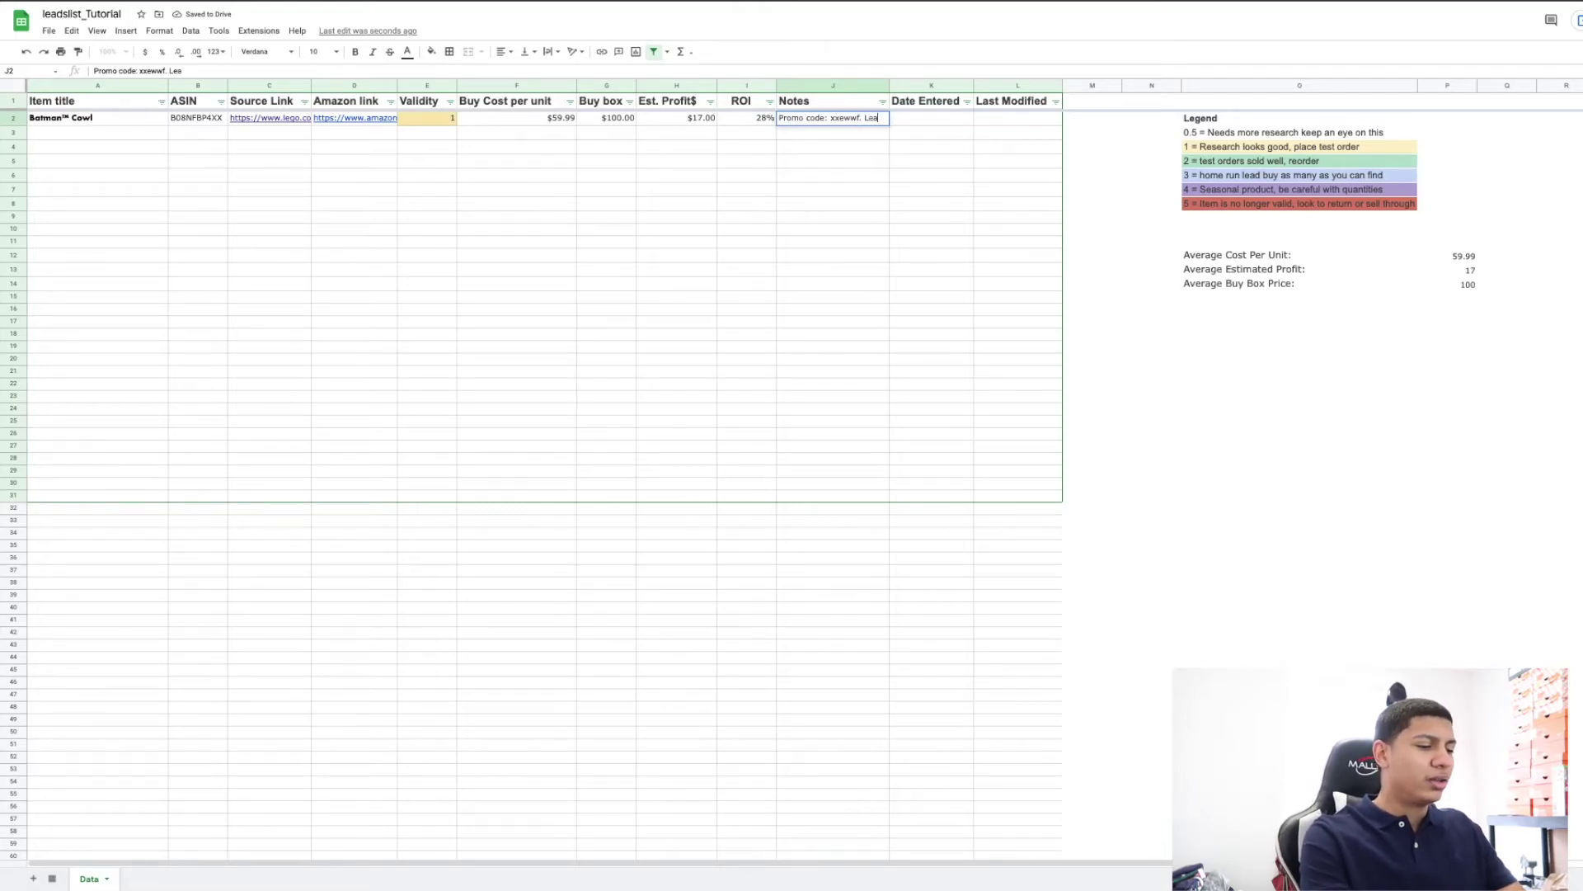
text(d looks good fo)
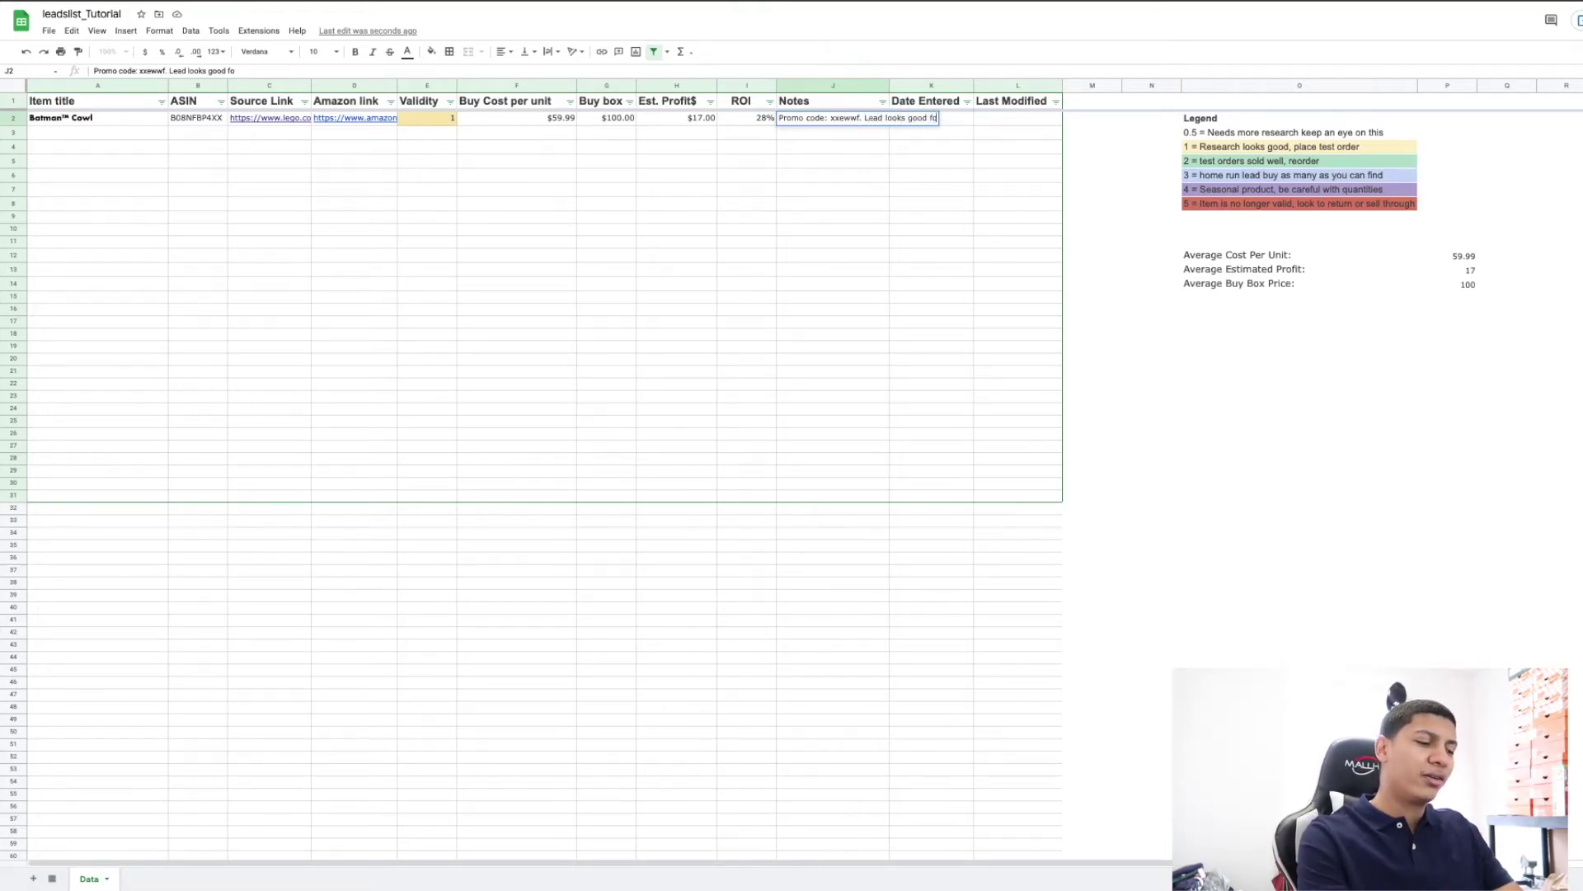
text(r now but di)
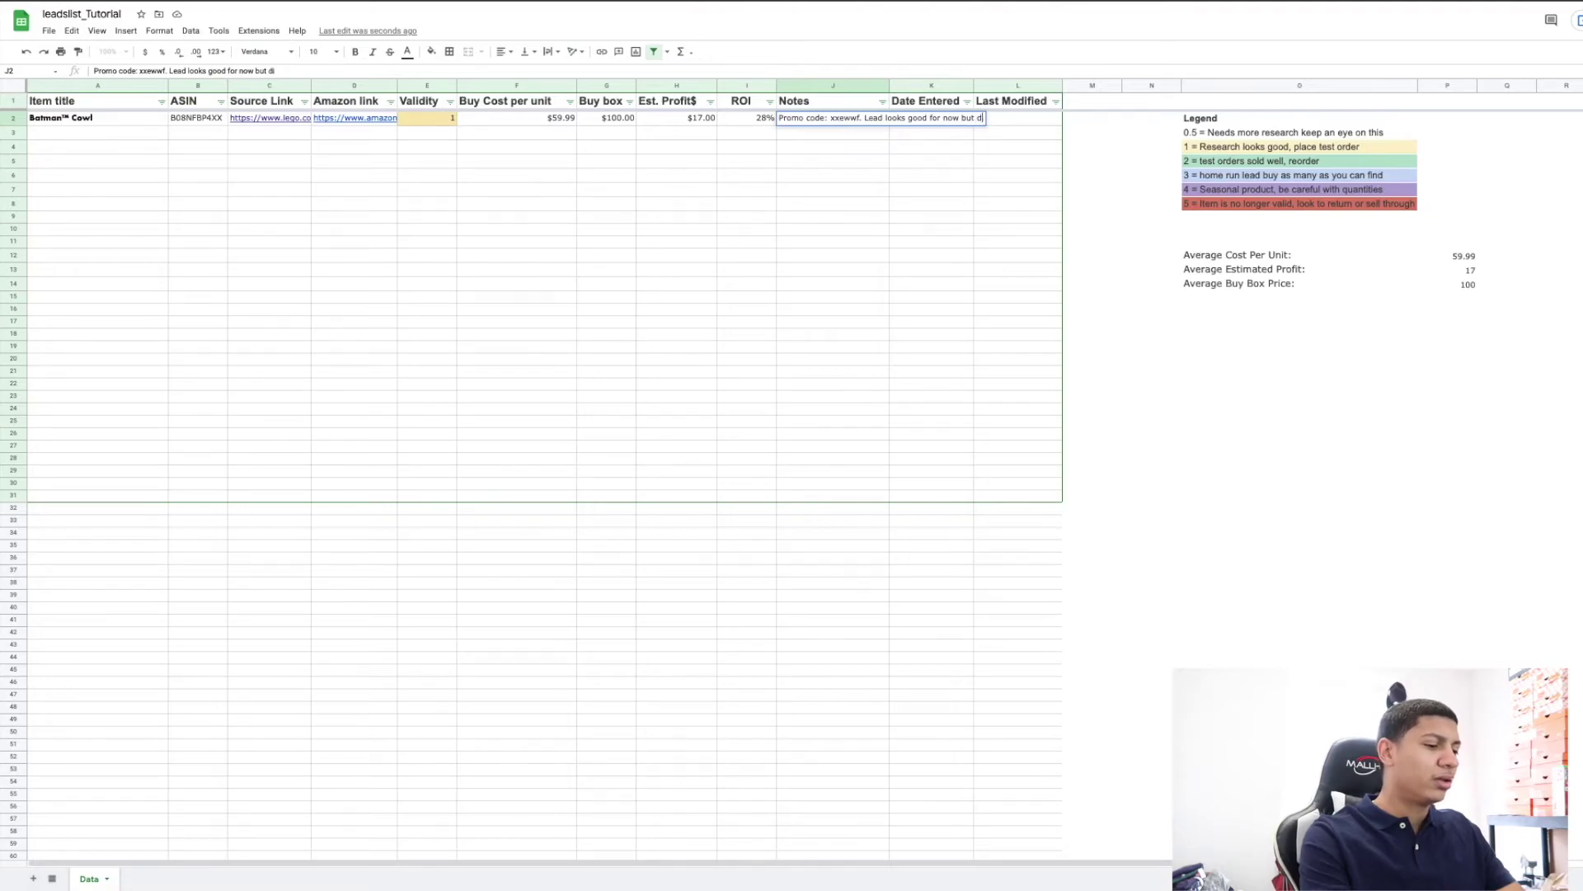
text(dnt really)
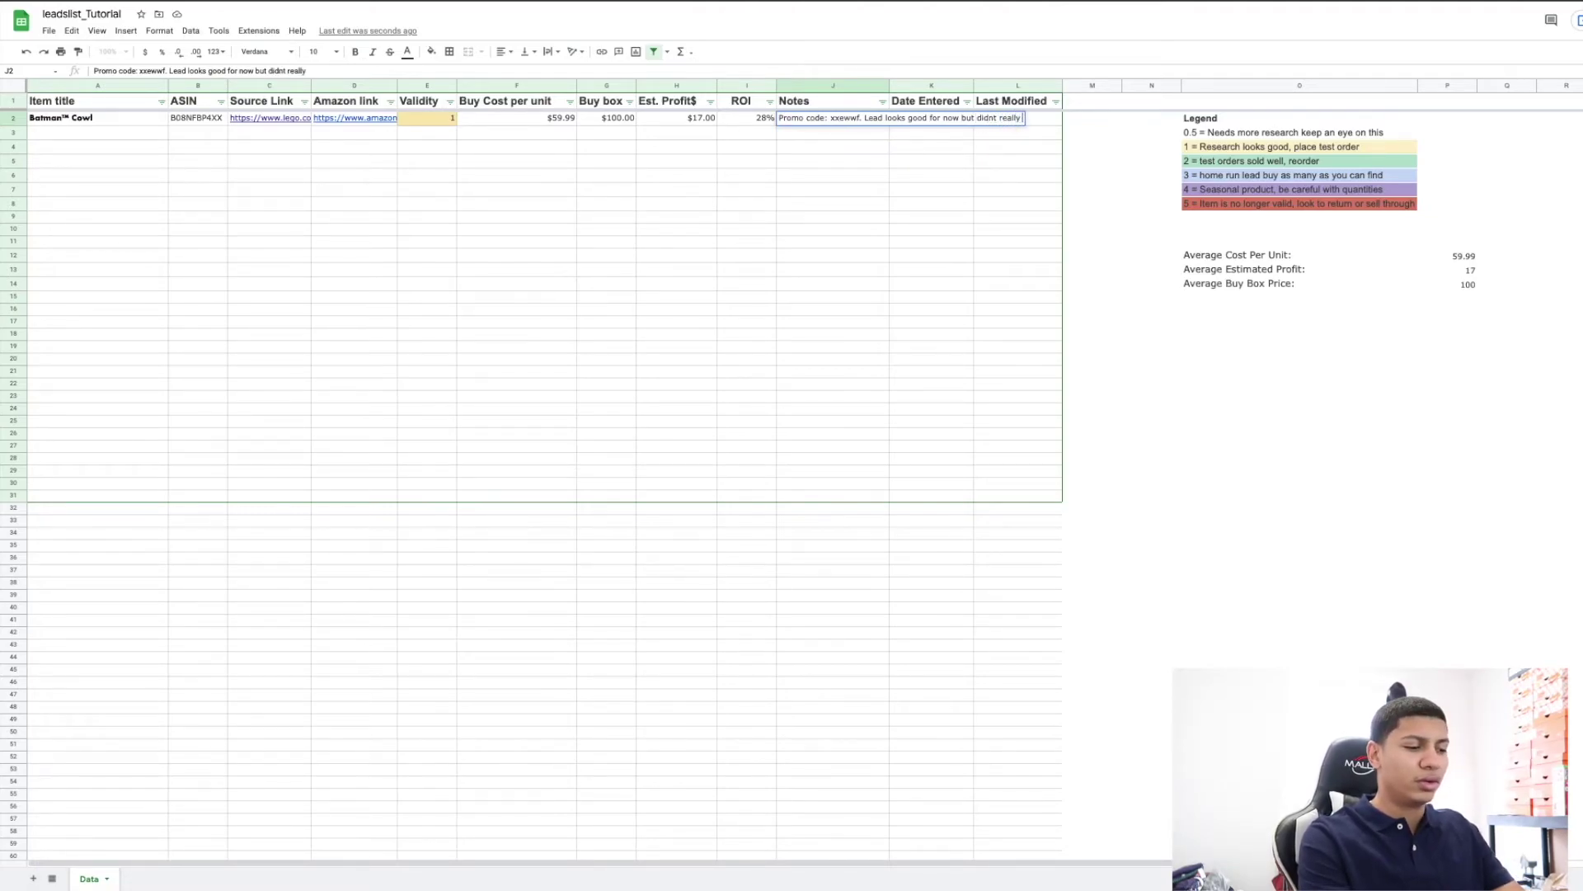
text( do good last)
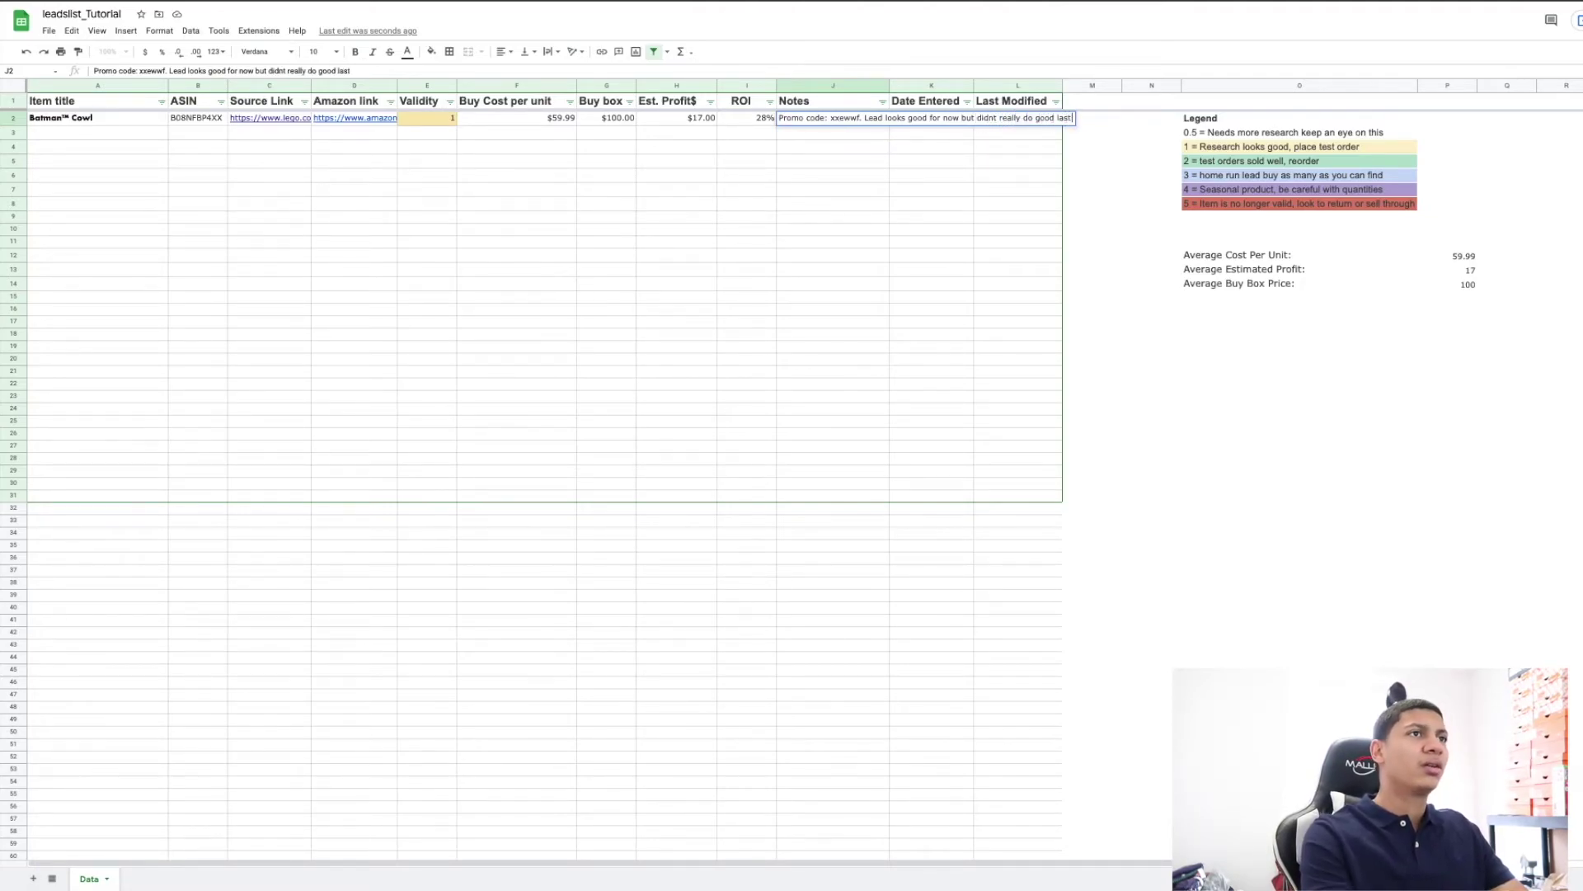
text( month be careful)
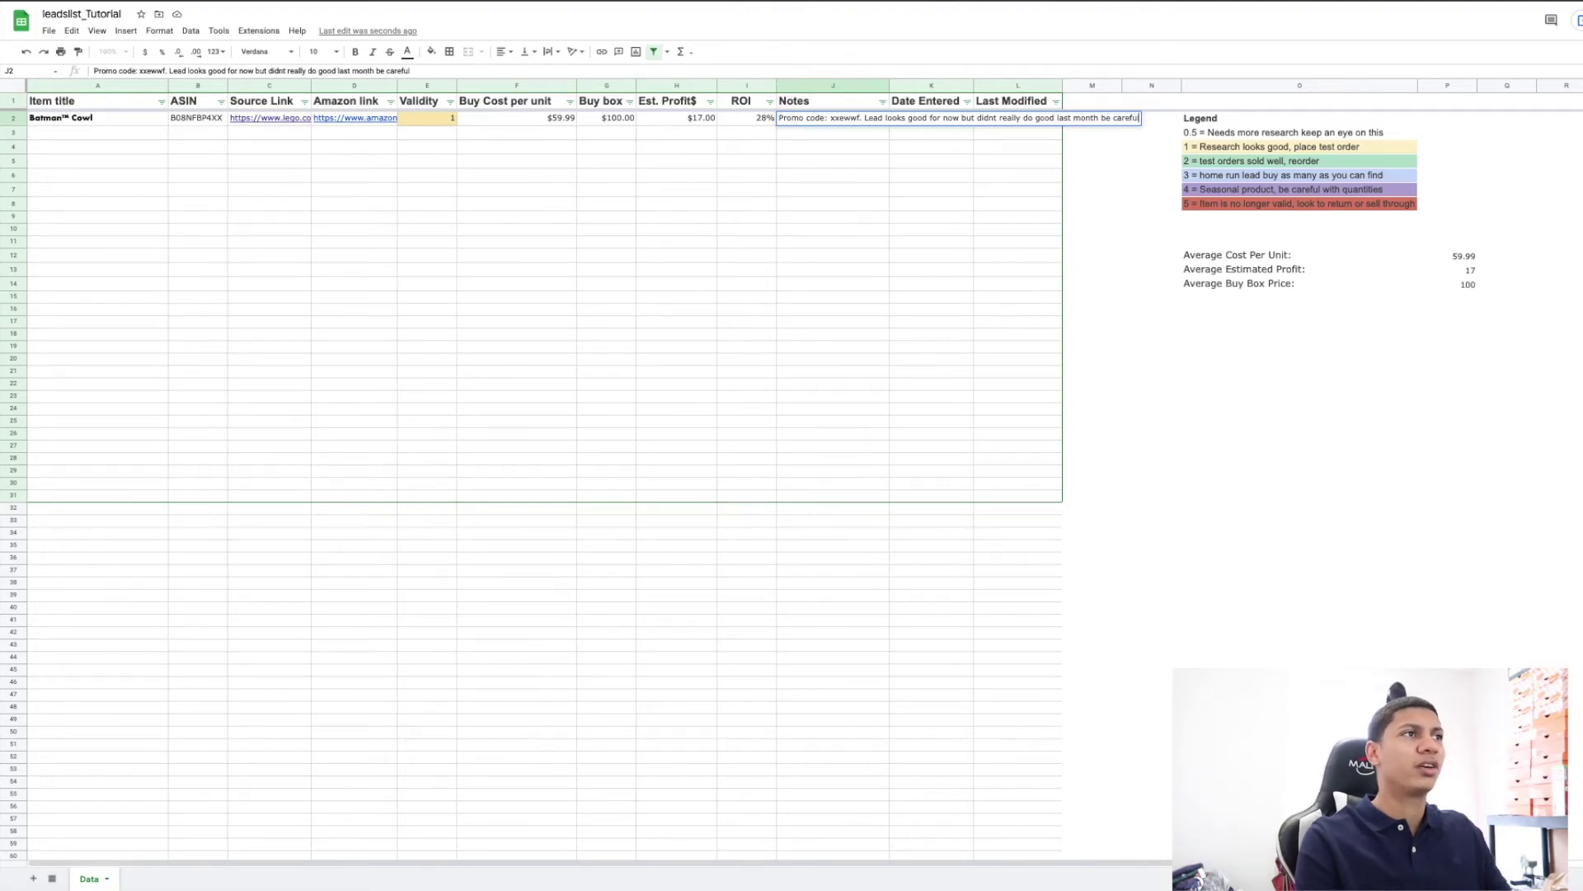
key(Return)
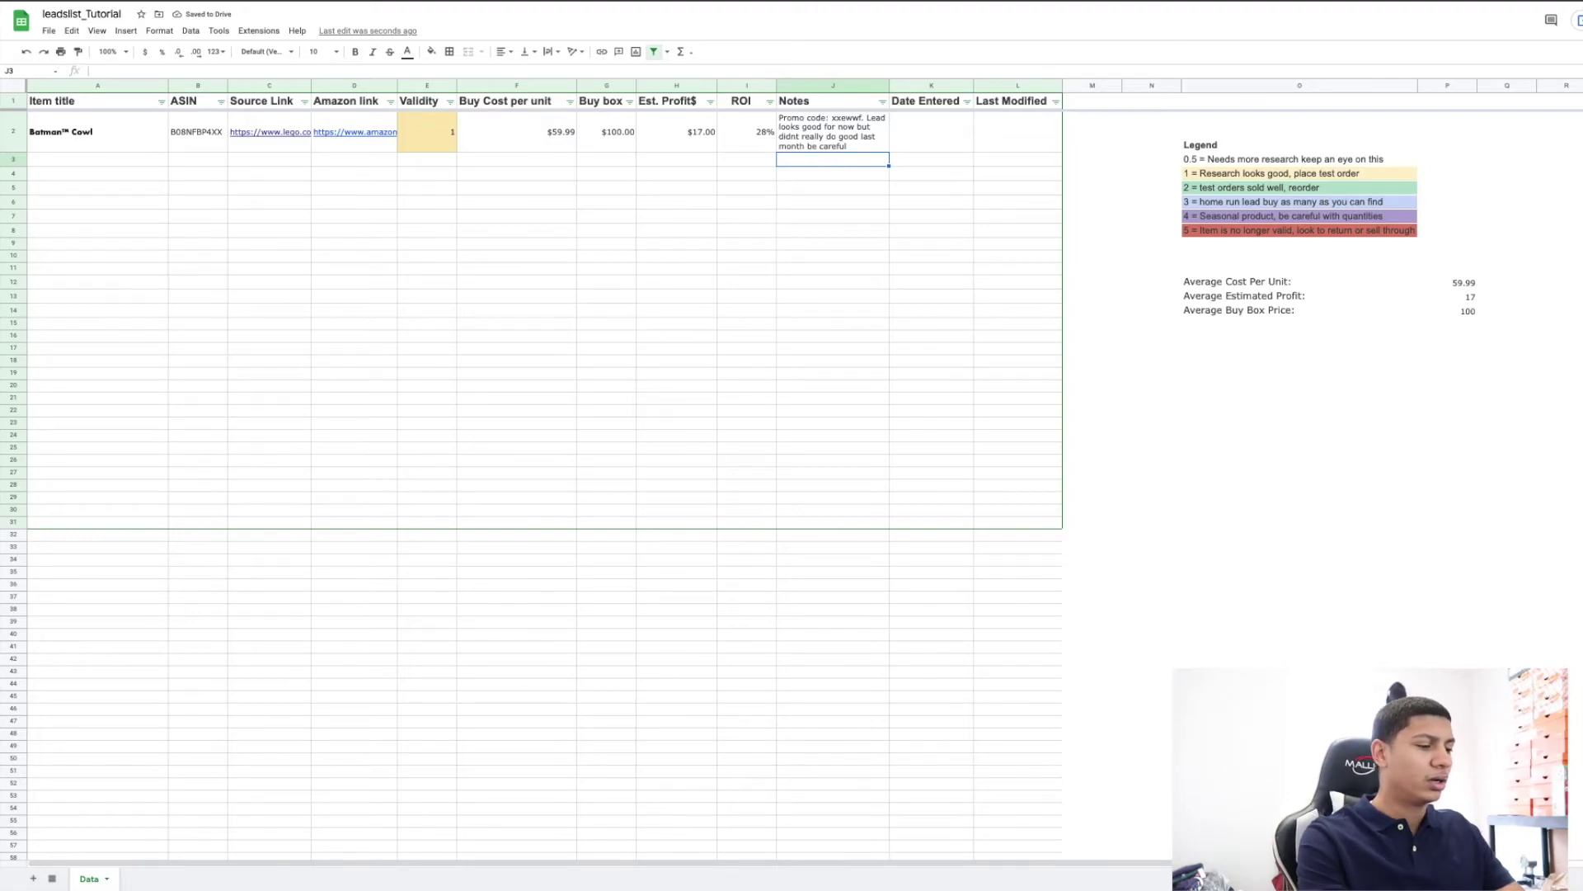
Discard stray text in J3 and append '. This is for FBa' to the J2 note.
text(This is for FB<)
key(BackSpace)
key(BackSpace)
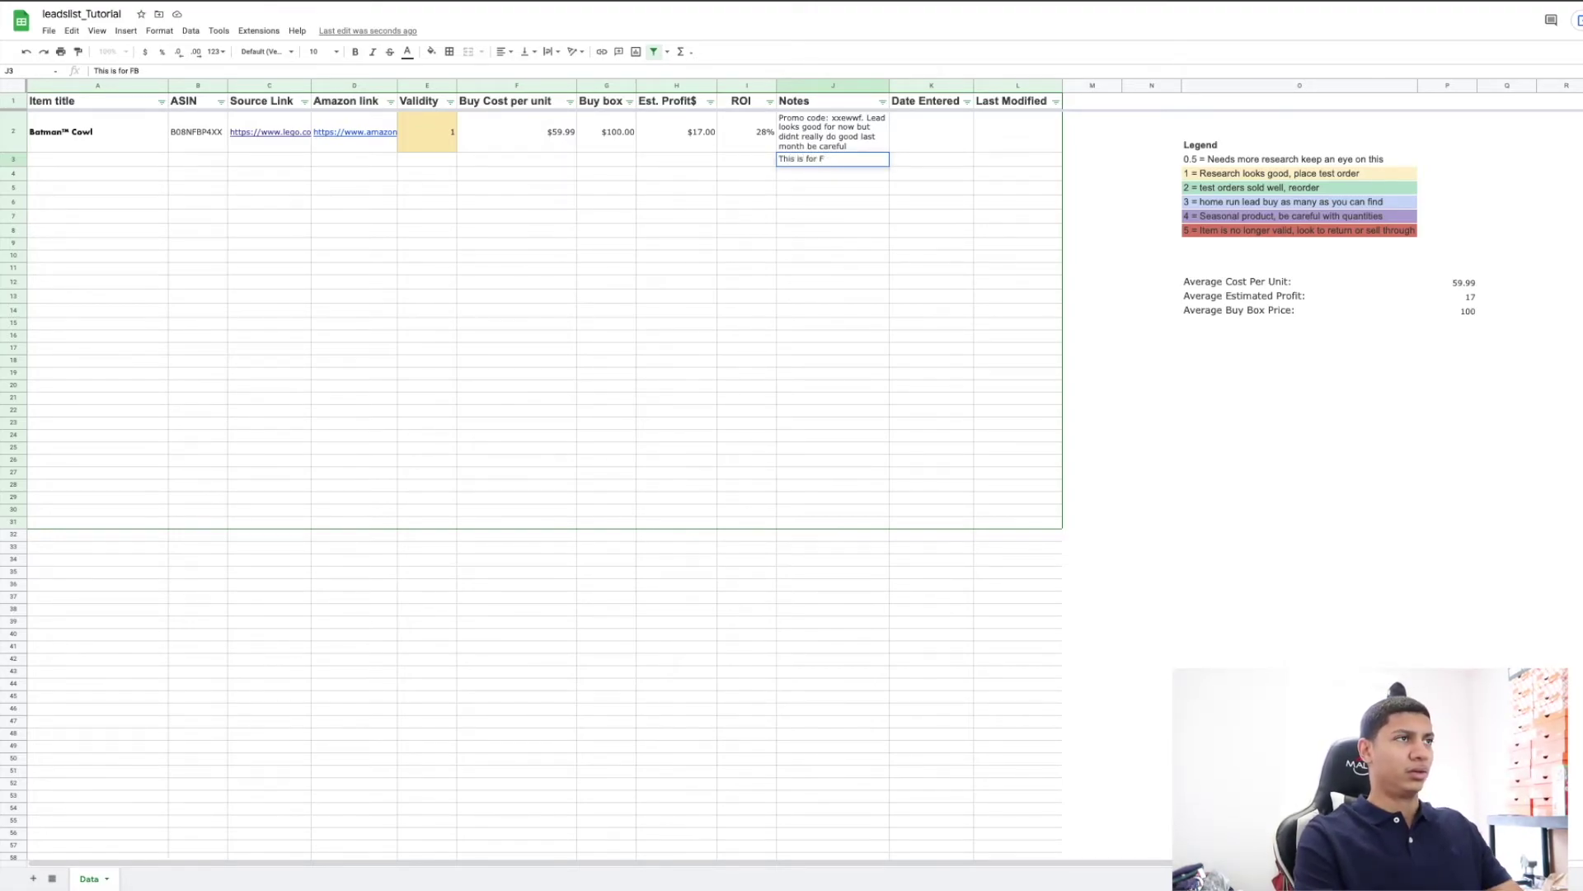
key(Escape)
key(Up)
key(Return)
text(. This is for FBa)
key(Return)
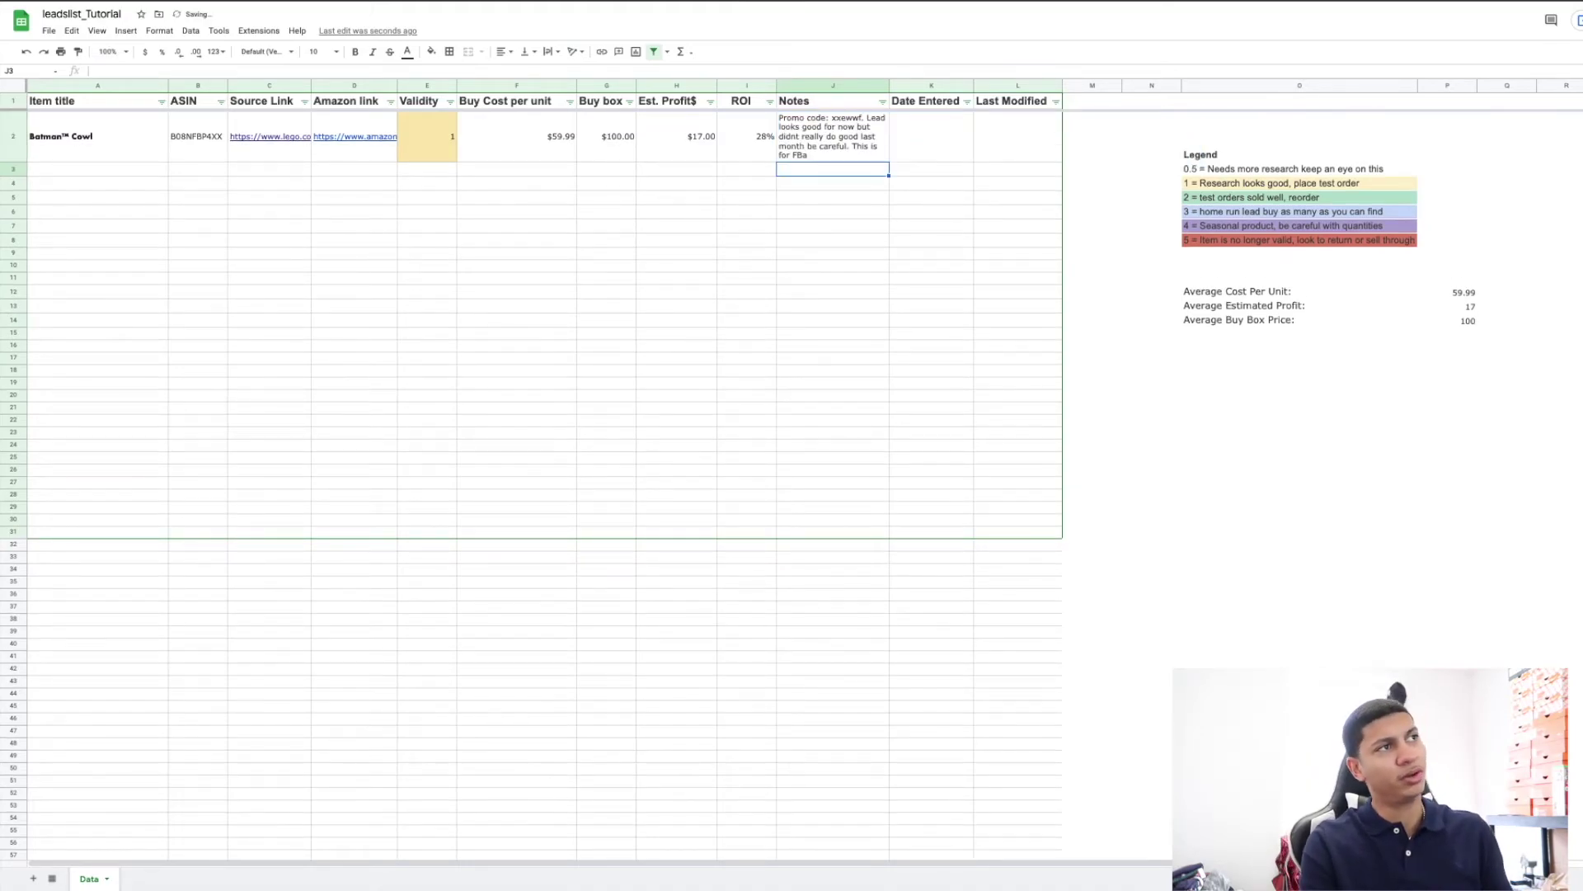
Enter Date Entered 1/20 in K2 and Last Modified 1/30 in L2.
click(931, 136)
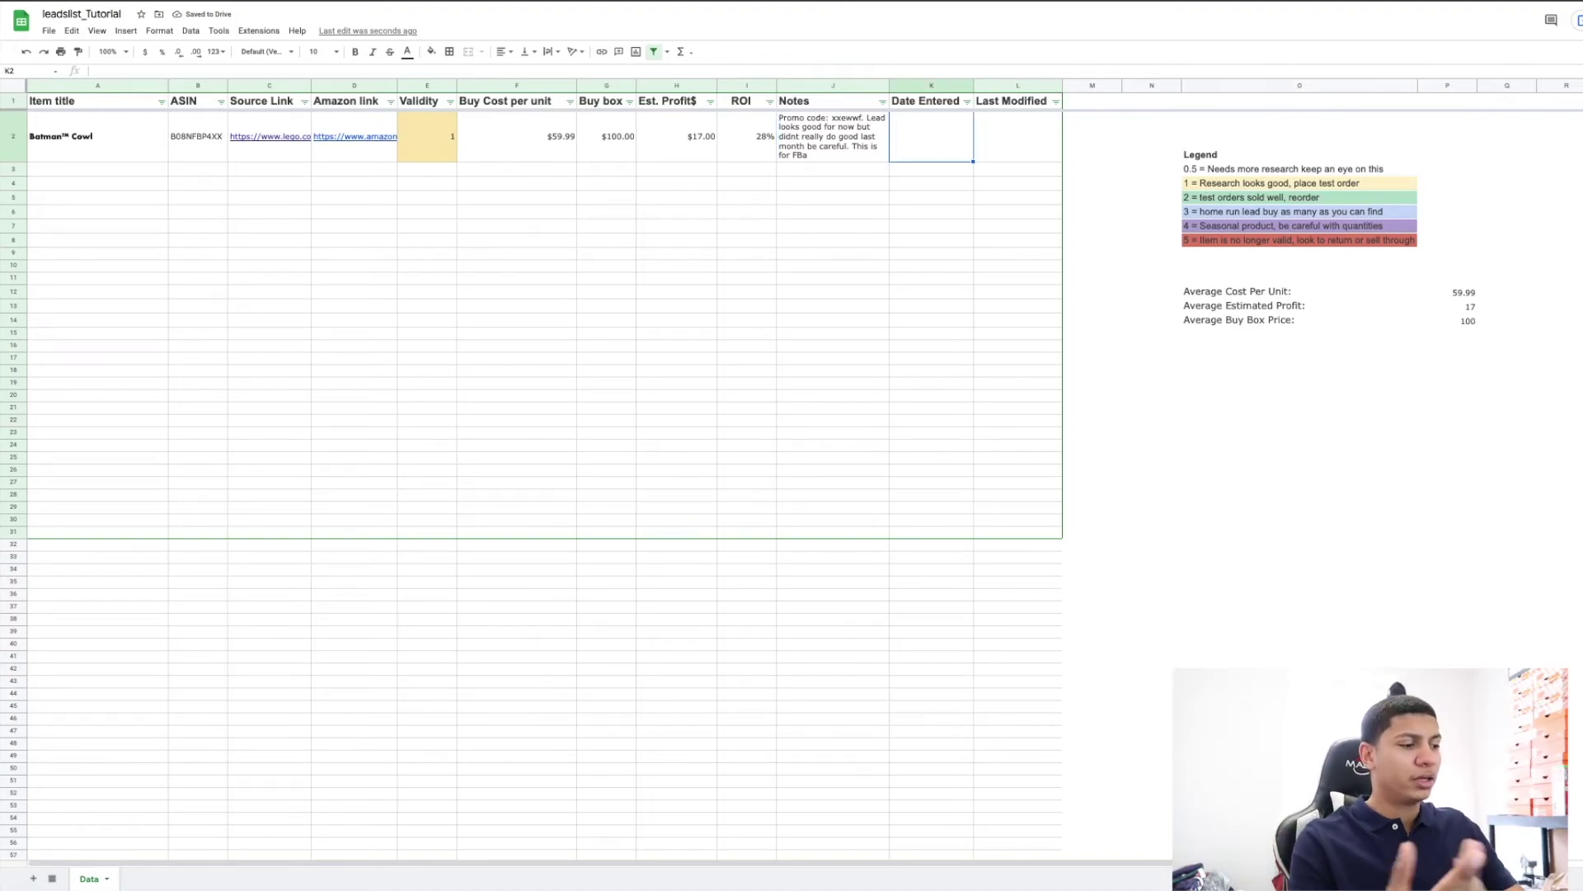
text(1)
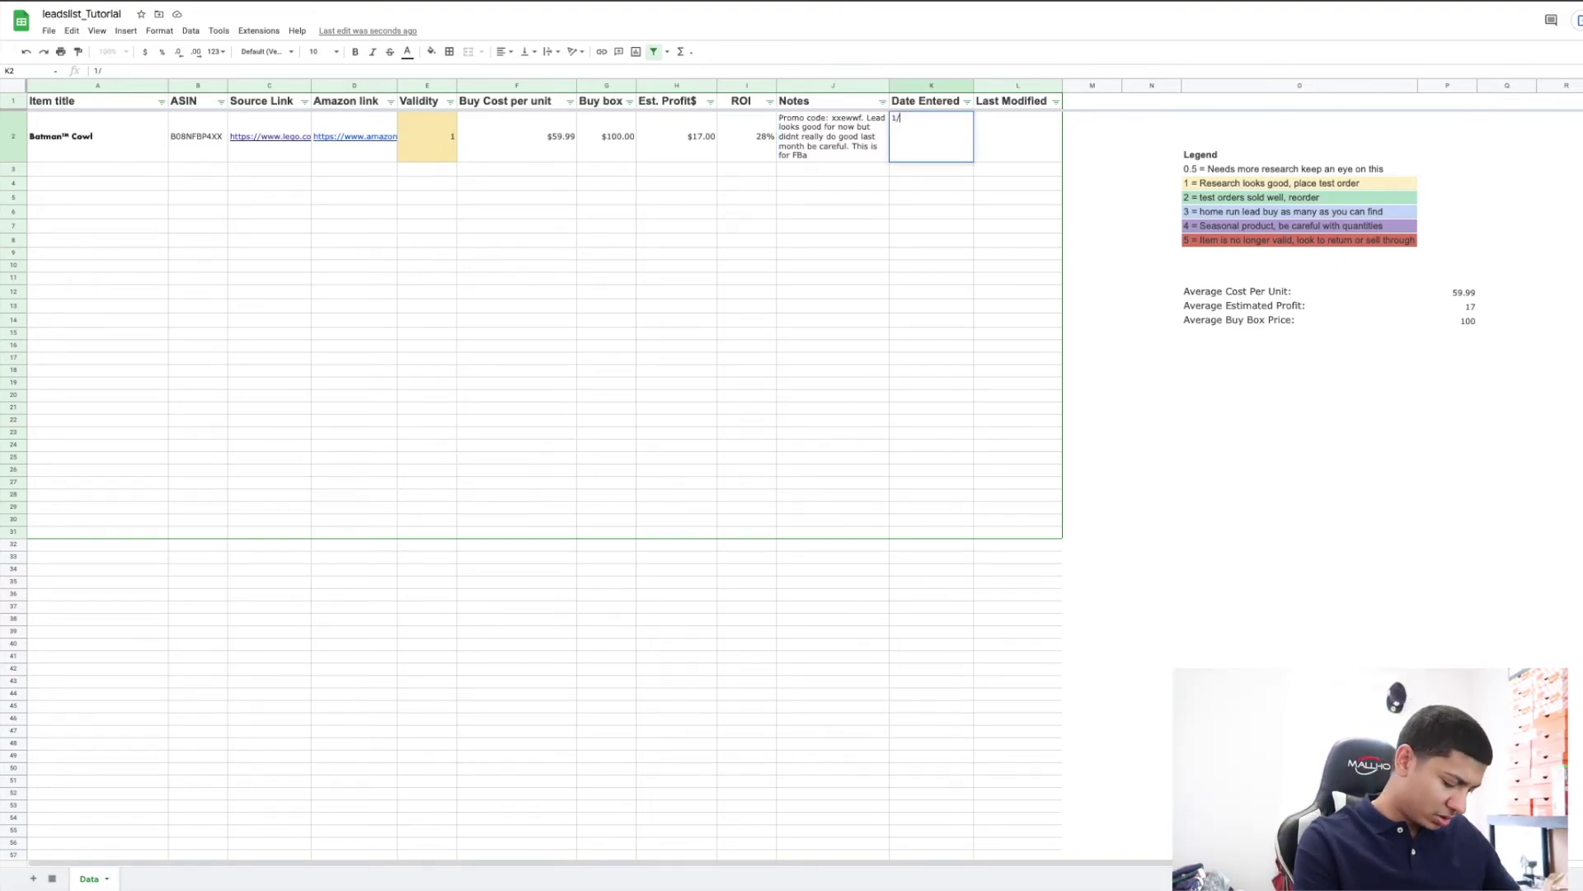
text(/)
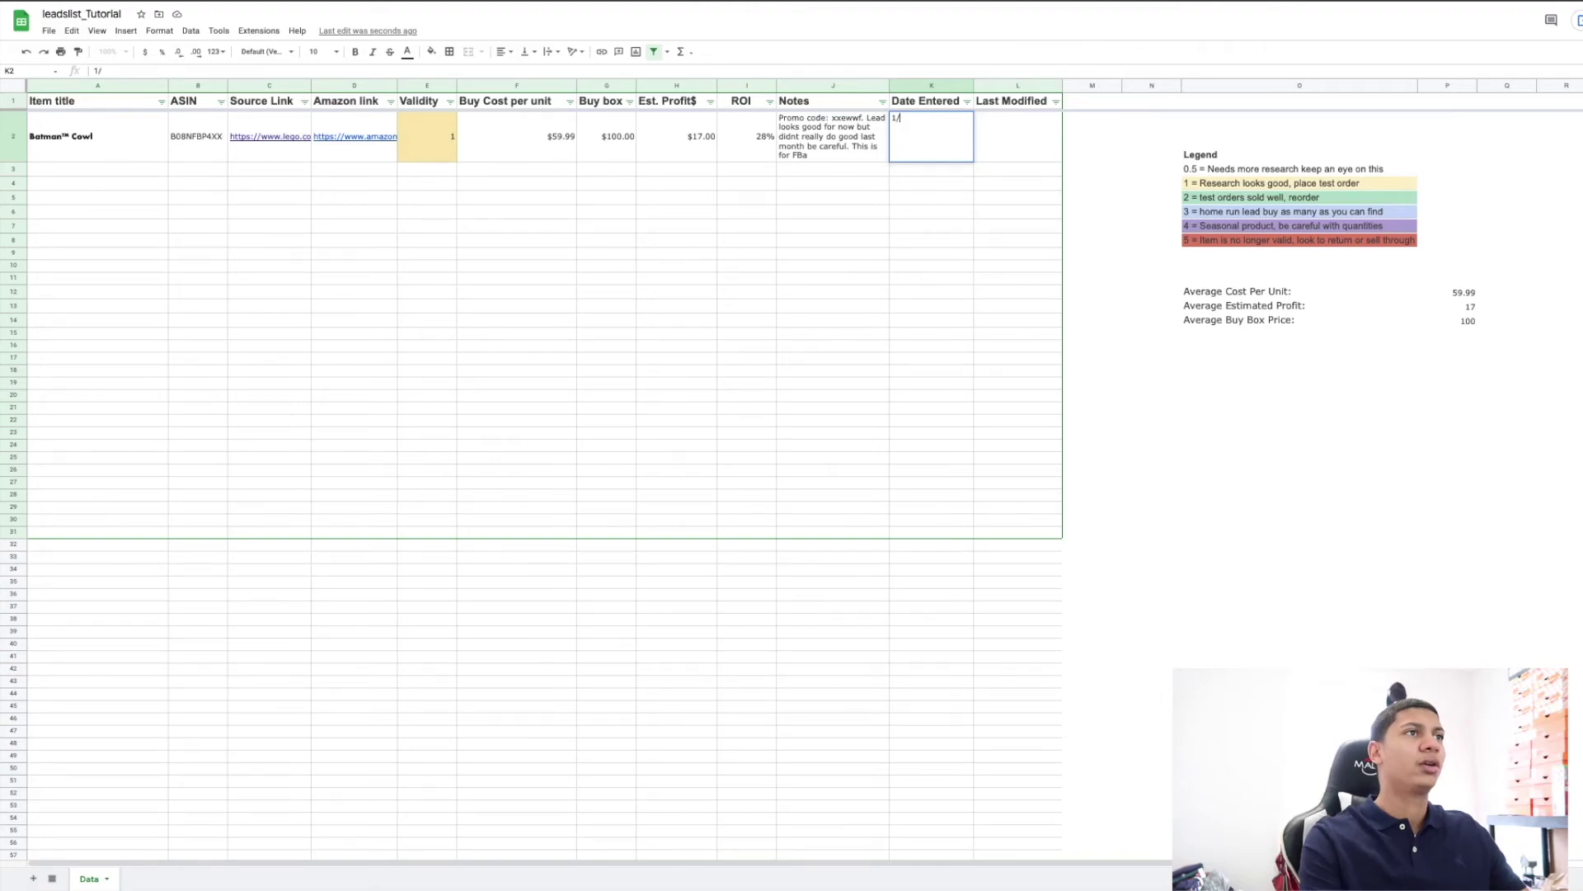
text(0)
key(BackSpace)
text(20)
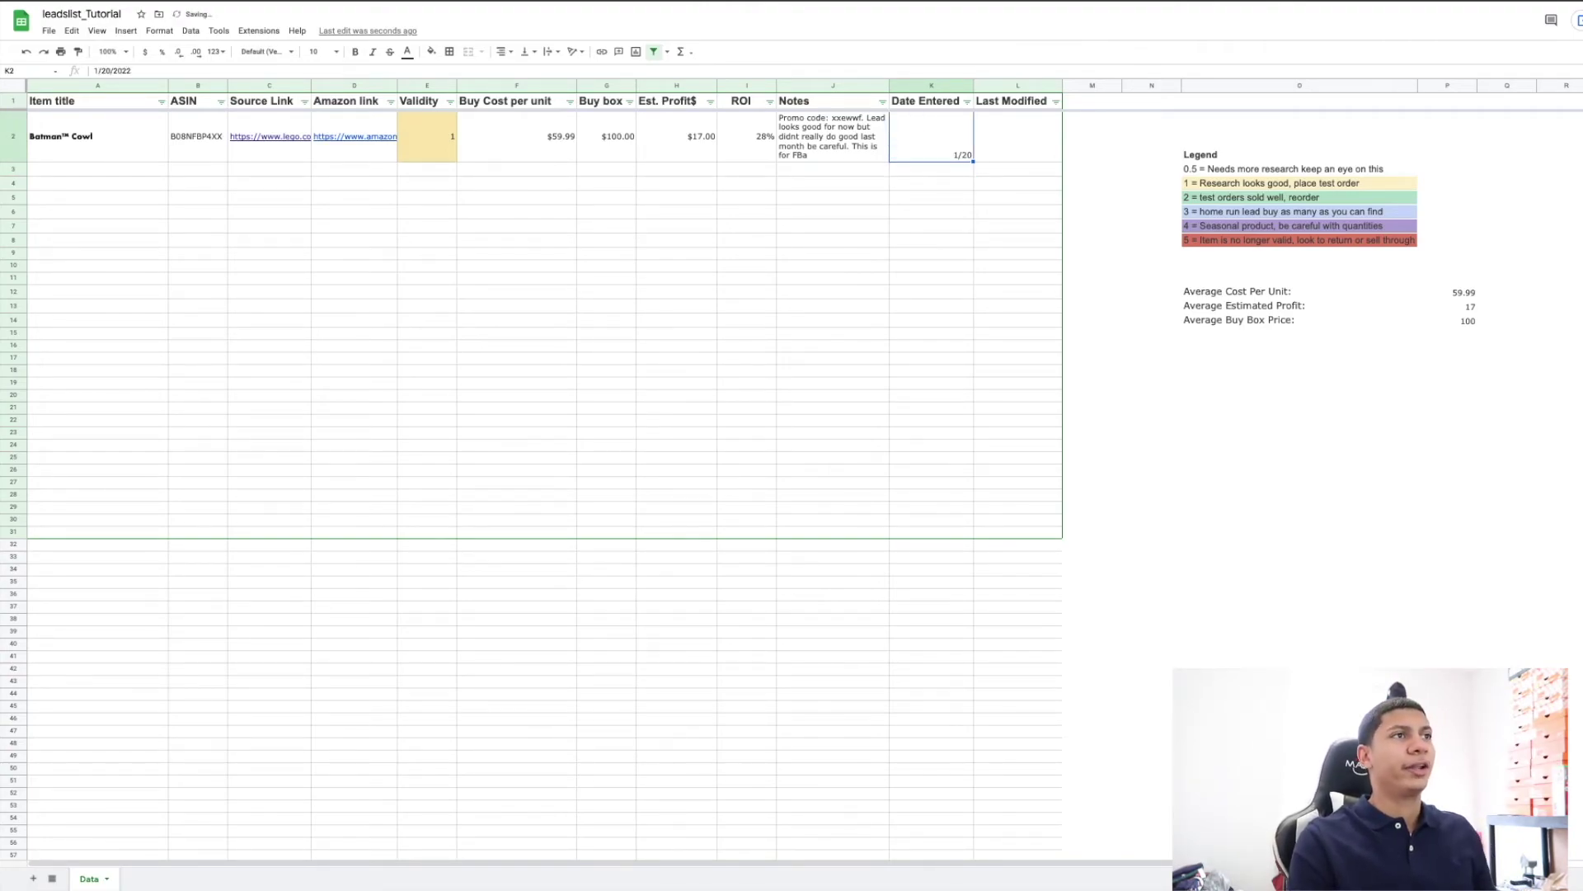
key(Tab)
key(Left)
key(Left)
key(Left)
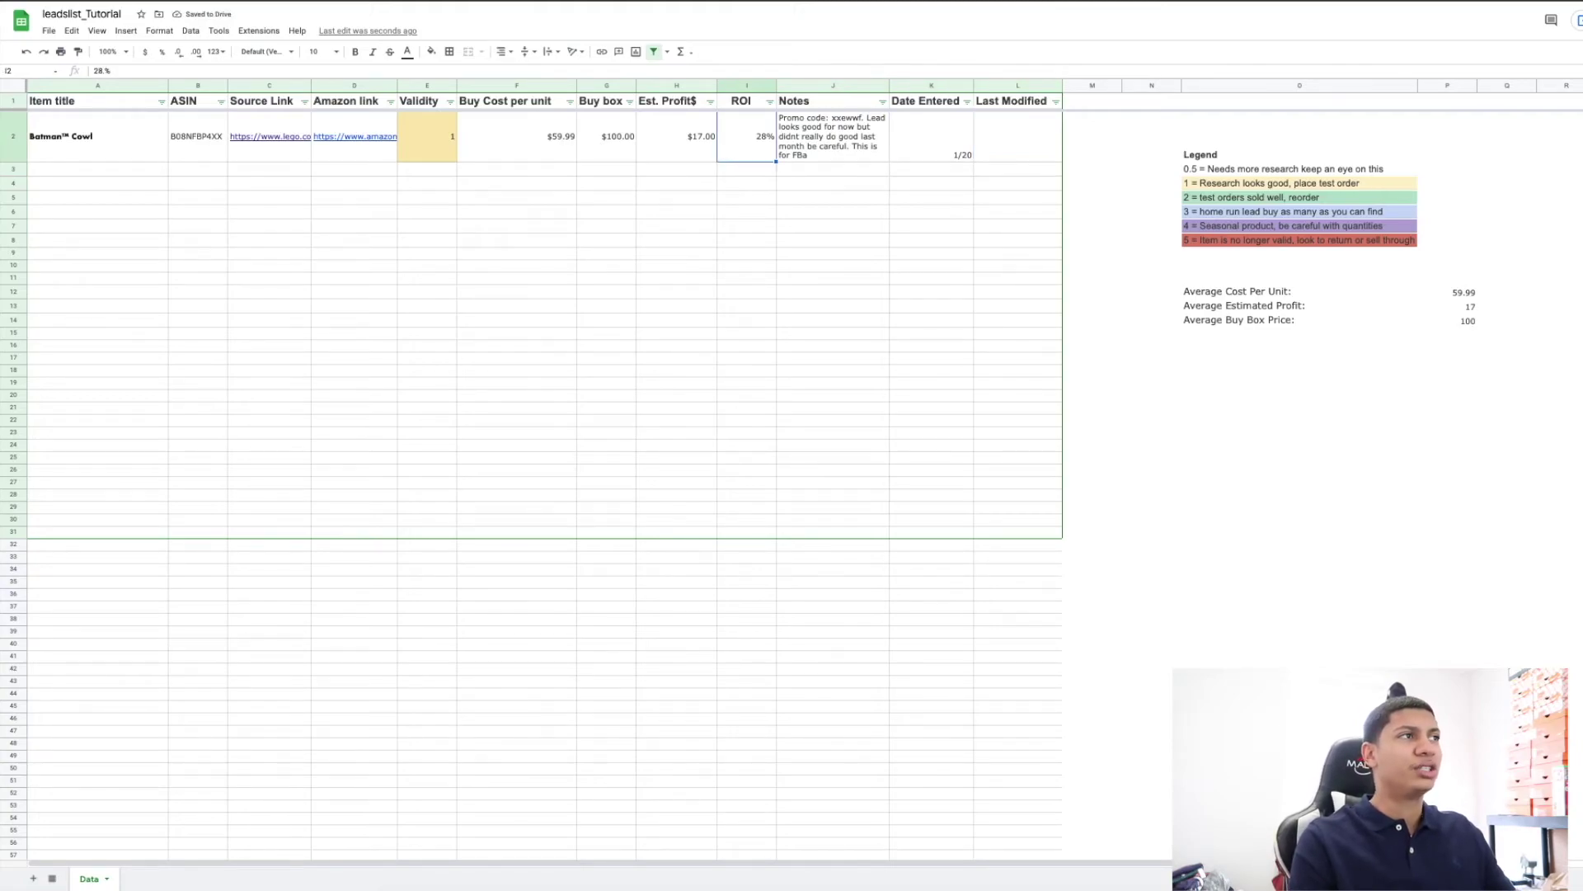
key(Left)
key(Left)
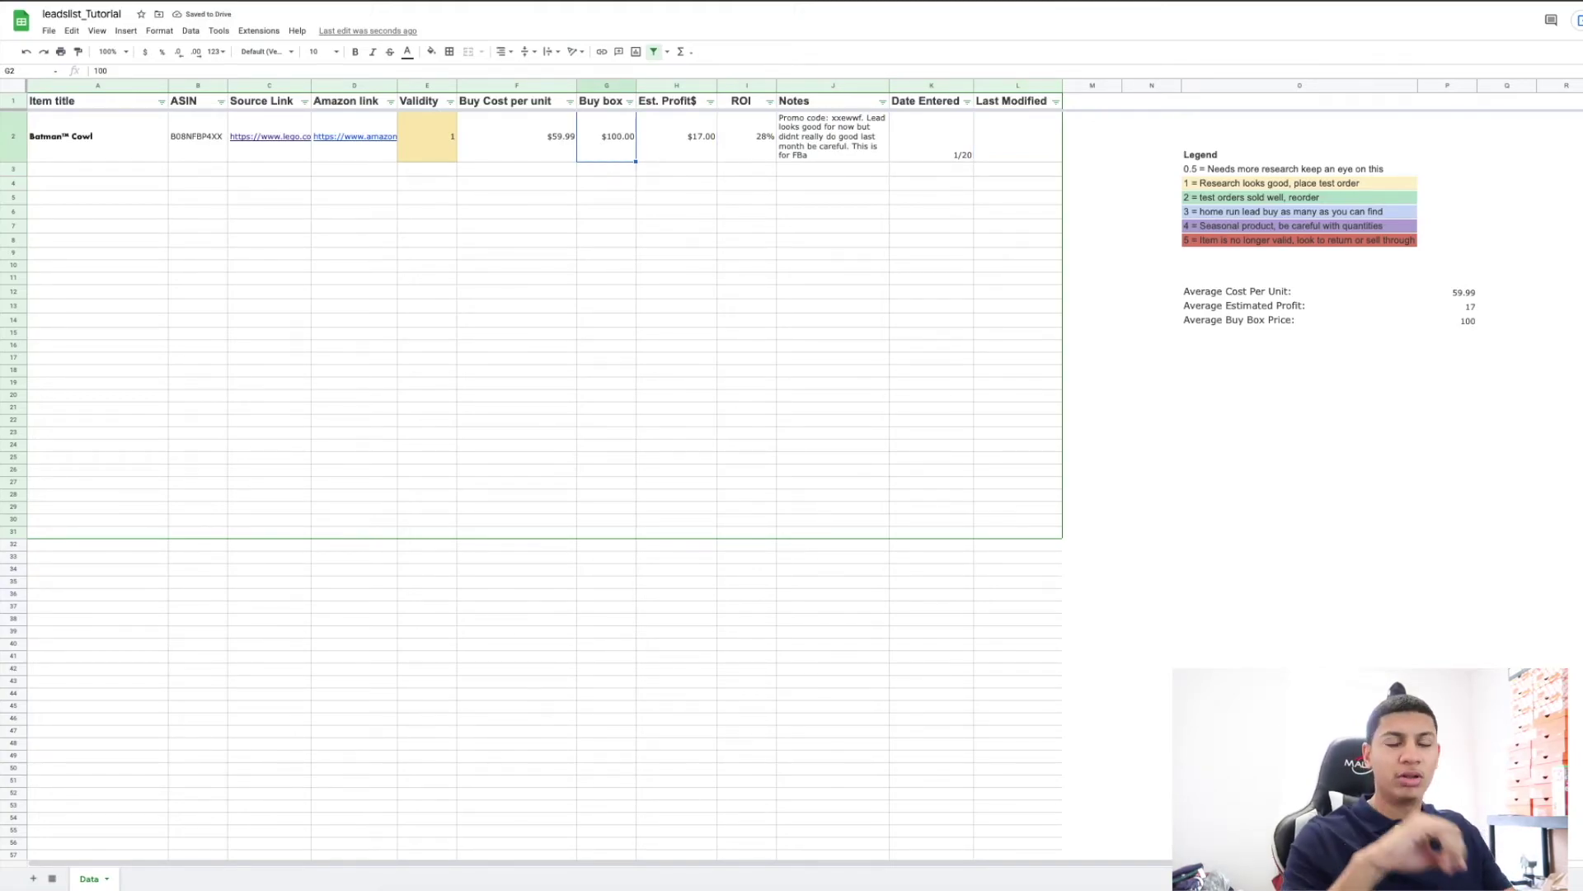
key(Right)
key(Right)
key(Right)
key(Right)
key(Right)
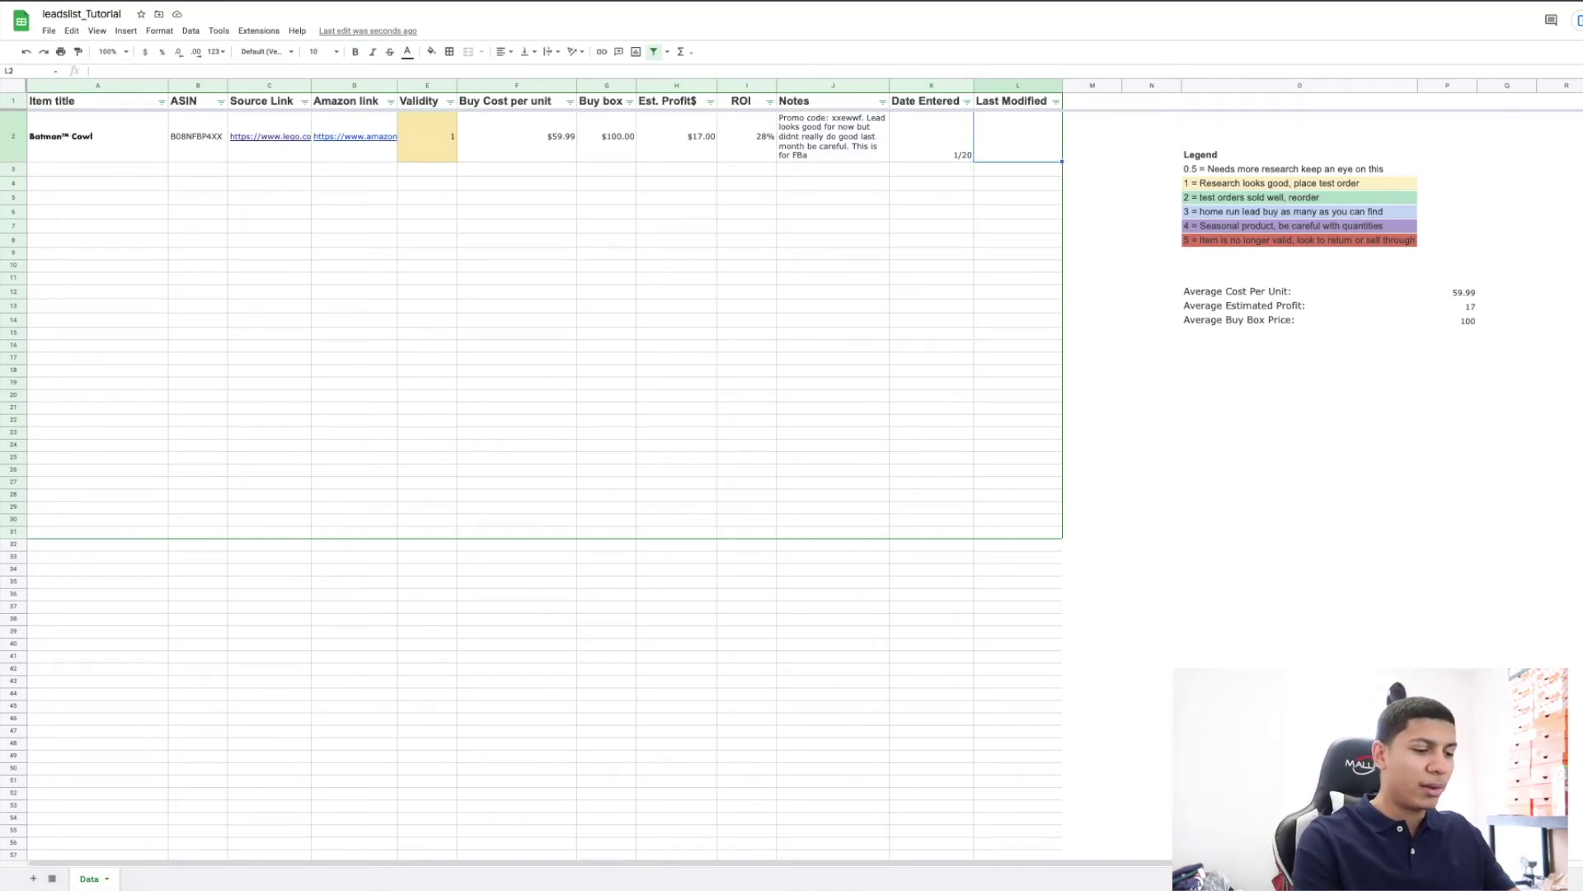
text(1/)
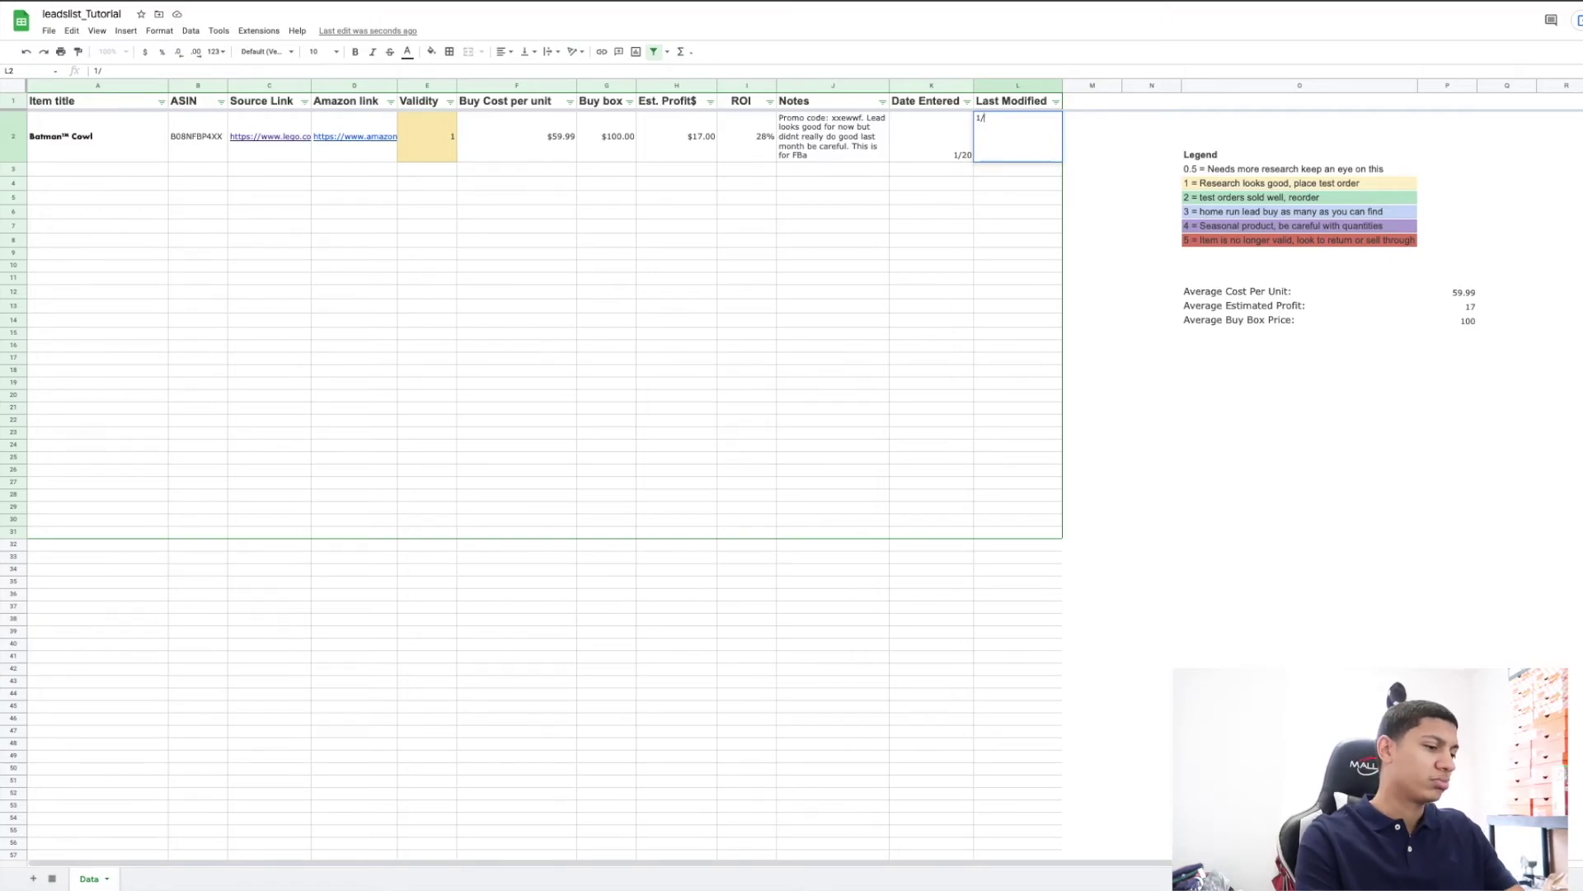
text(30)
key(Return)
Raise the Buy box in G2 to $130.
key(Up)
key(Left)
key(Left)
key(Left)
key(Left)
key(Left)
text(13)
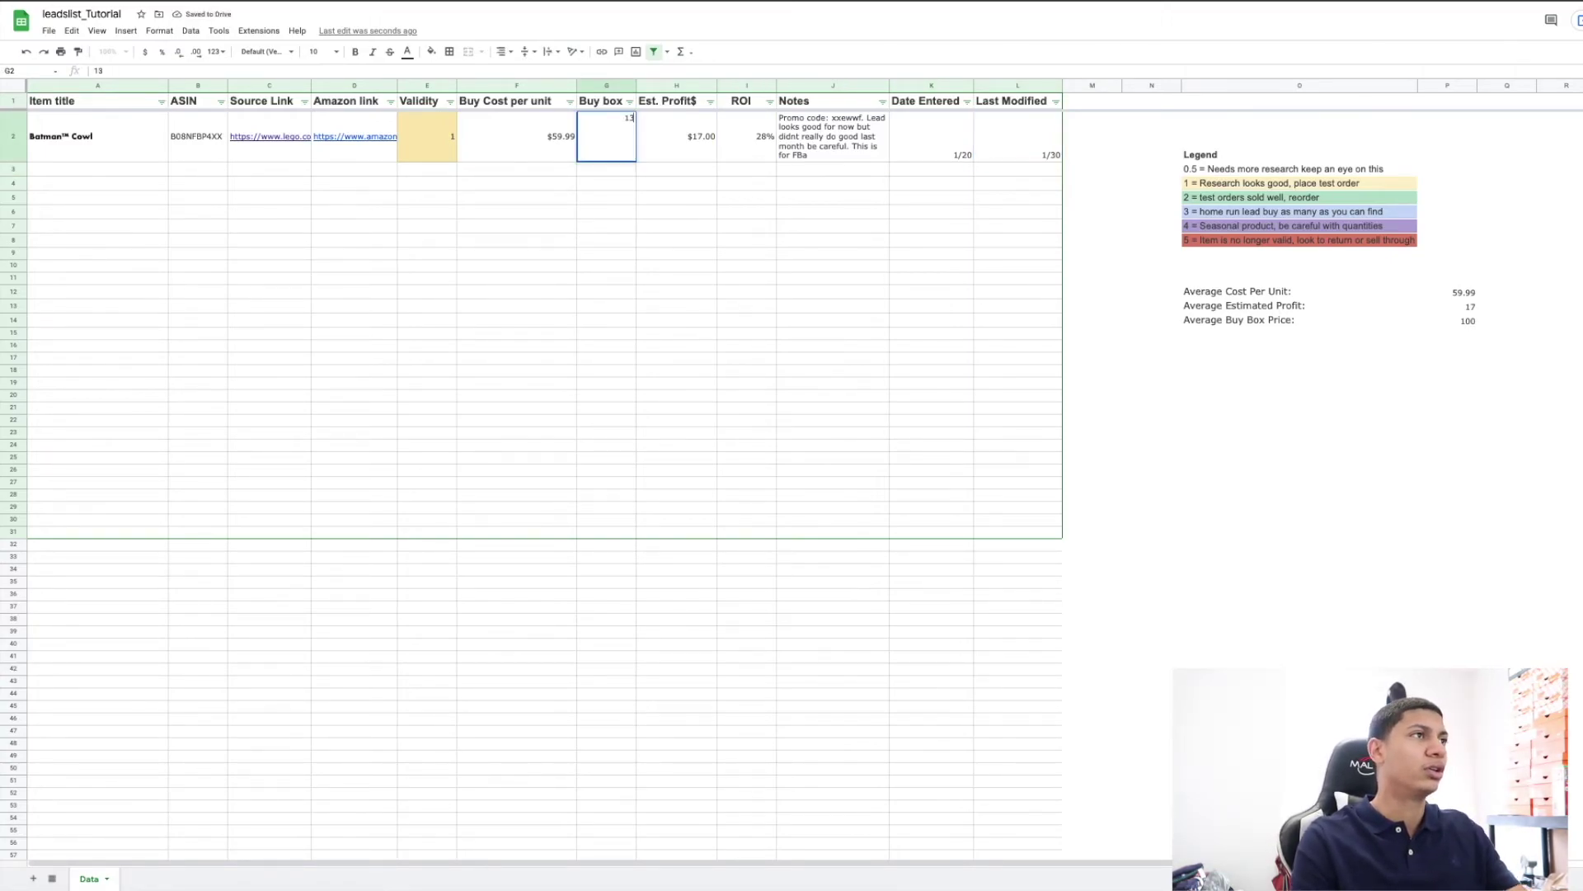
key(Tab)
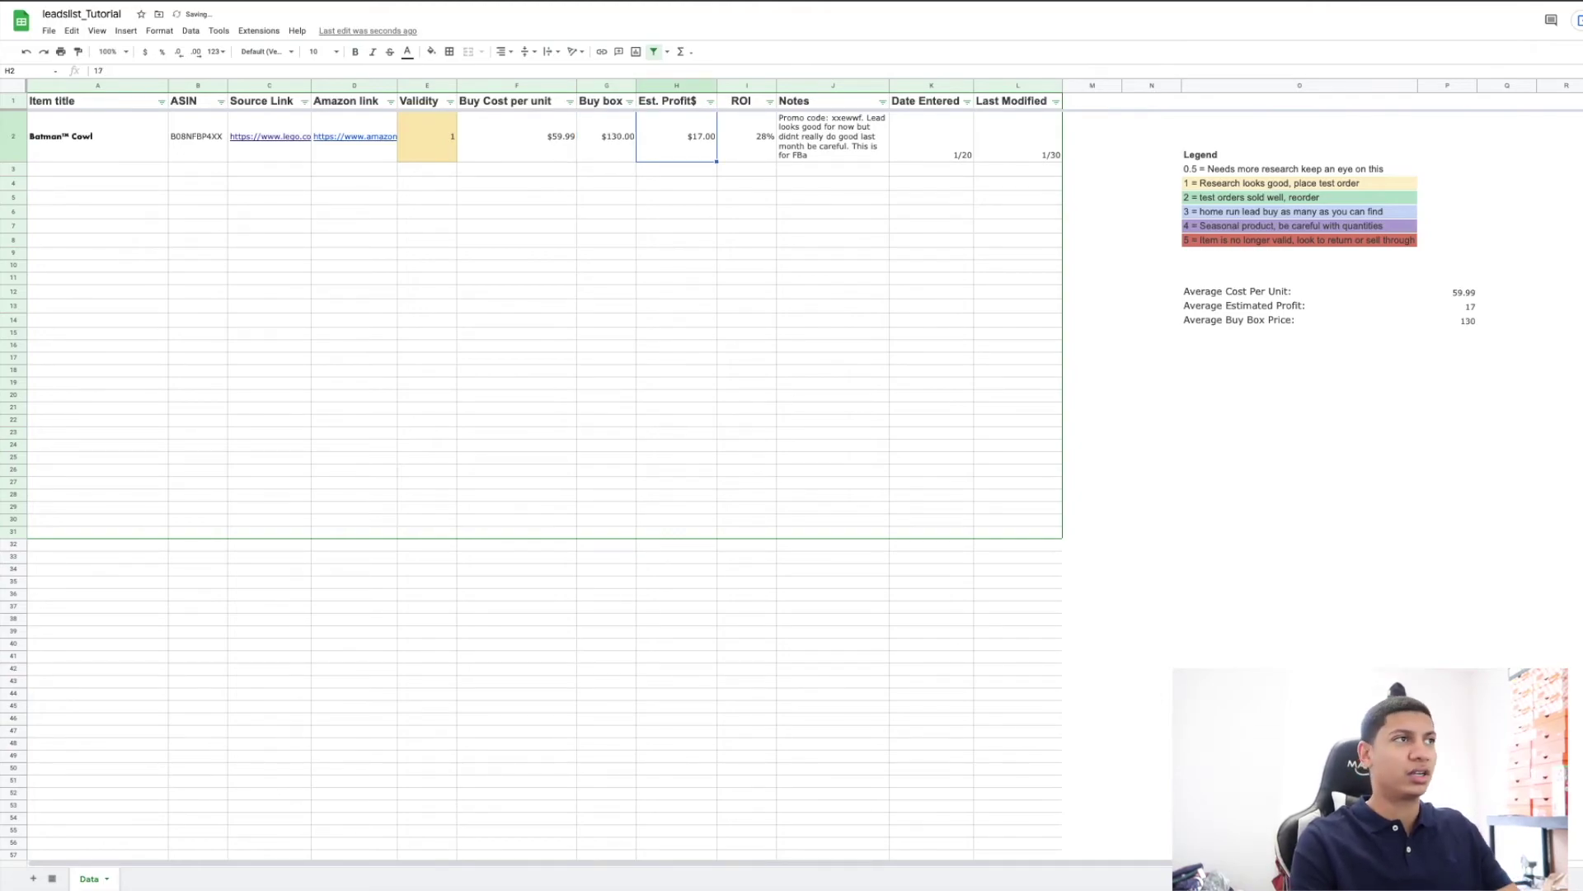
key(Return)
key(Left)
key(Left)
key(Left)
key(Left)
key(Left)
key(Left)
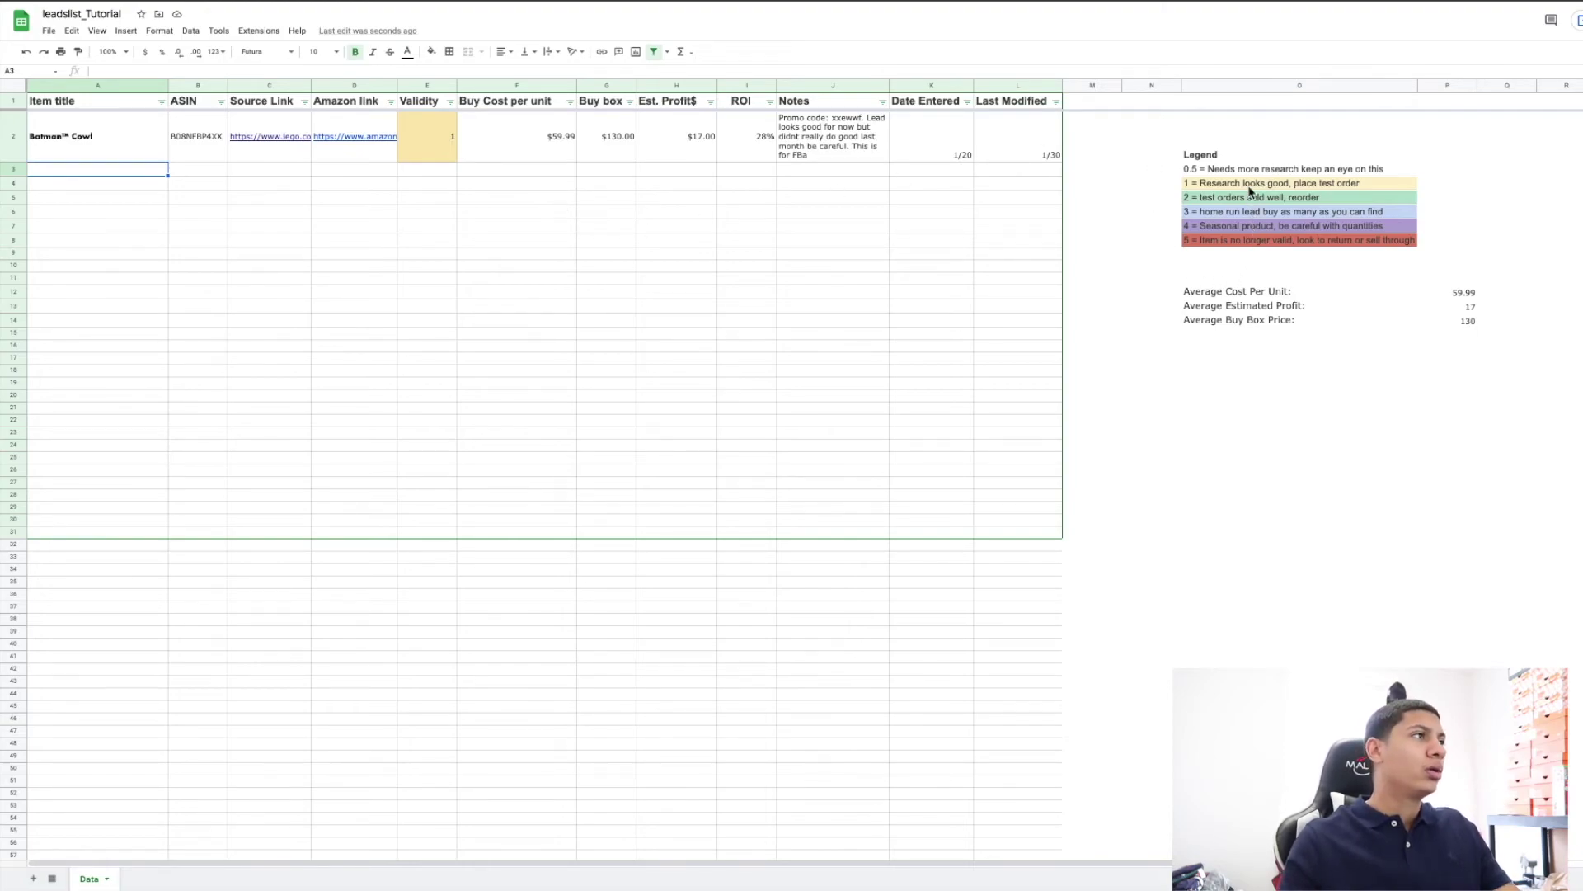
Enter Validity values 2 in E3 and 3 in E4.
click(430, 190)
click(436, 170)
text(2)
key(Return)
text(3)
key(Return)
Return to the green Validity example in row 3 and dismiss the source link preview card.
click(484, 187)
click(414, 174)
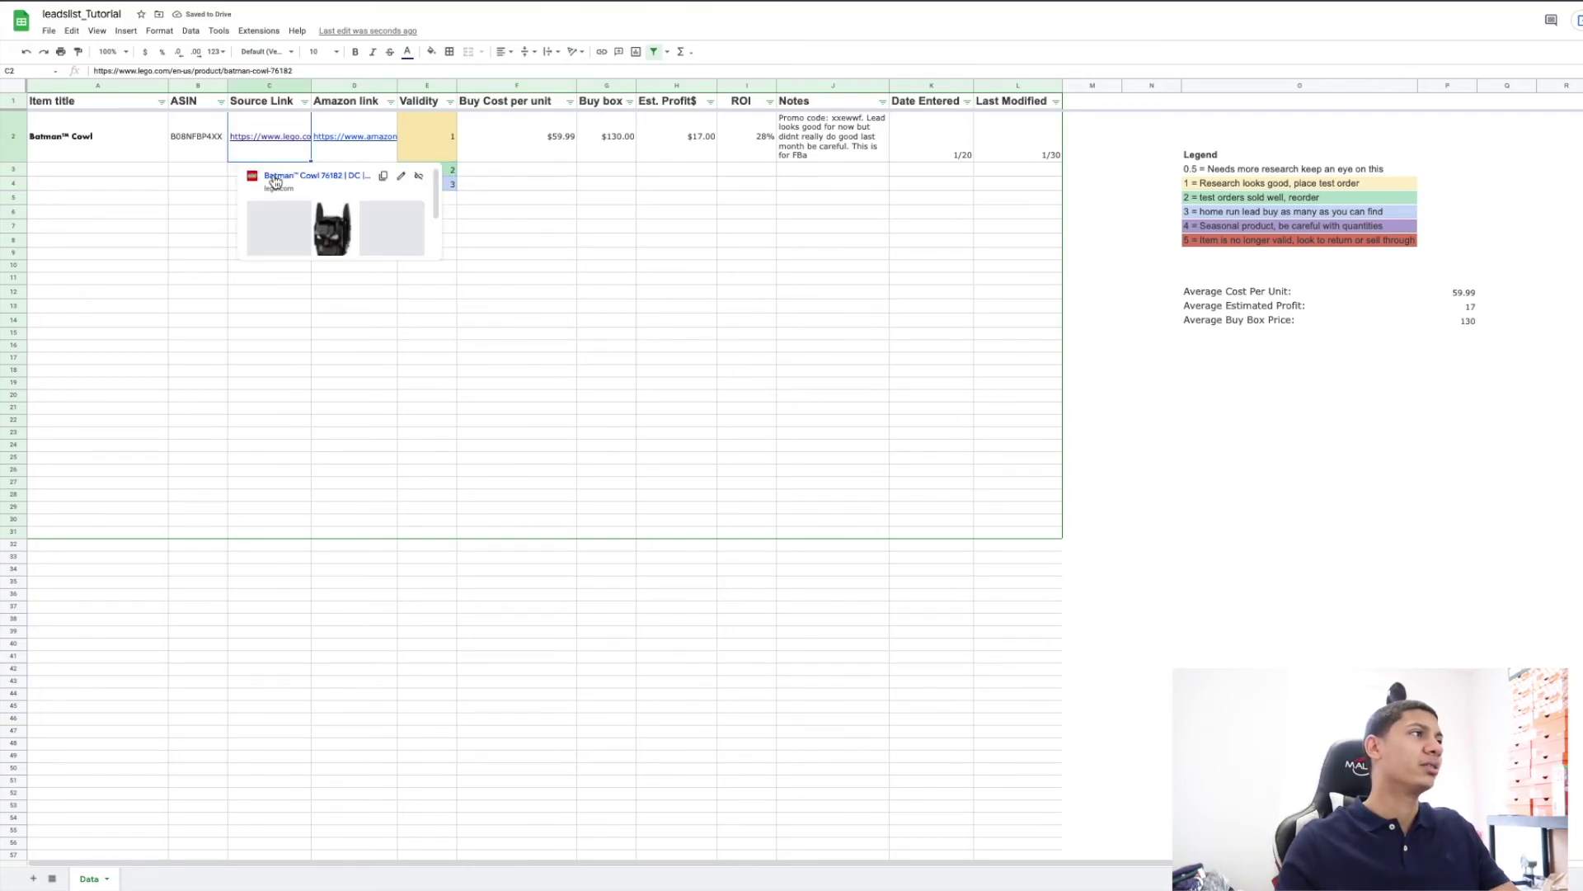
click(205, 174)
click(310, 171)
click(357, 172)
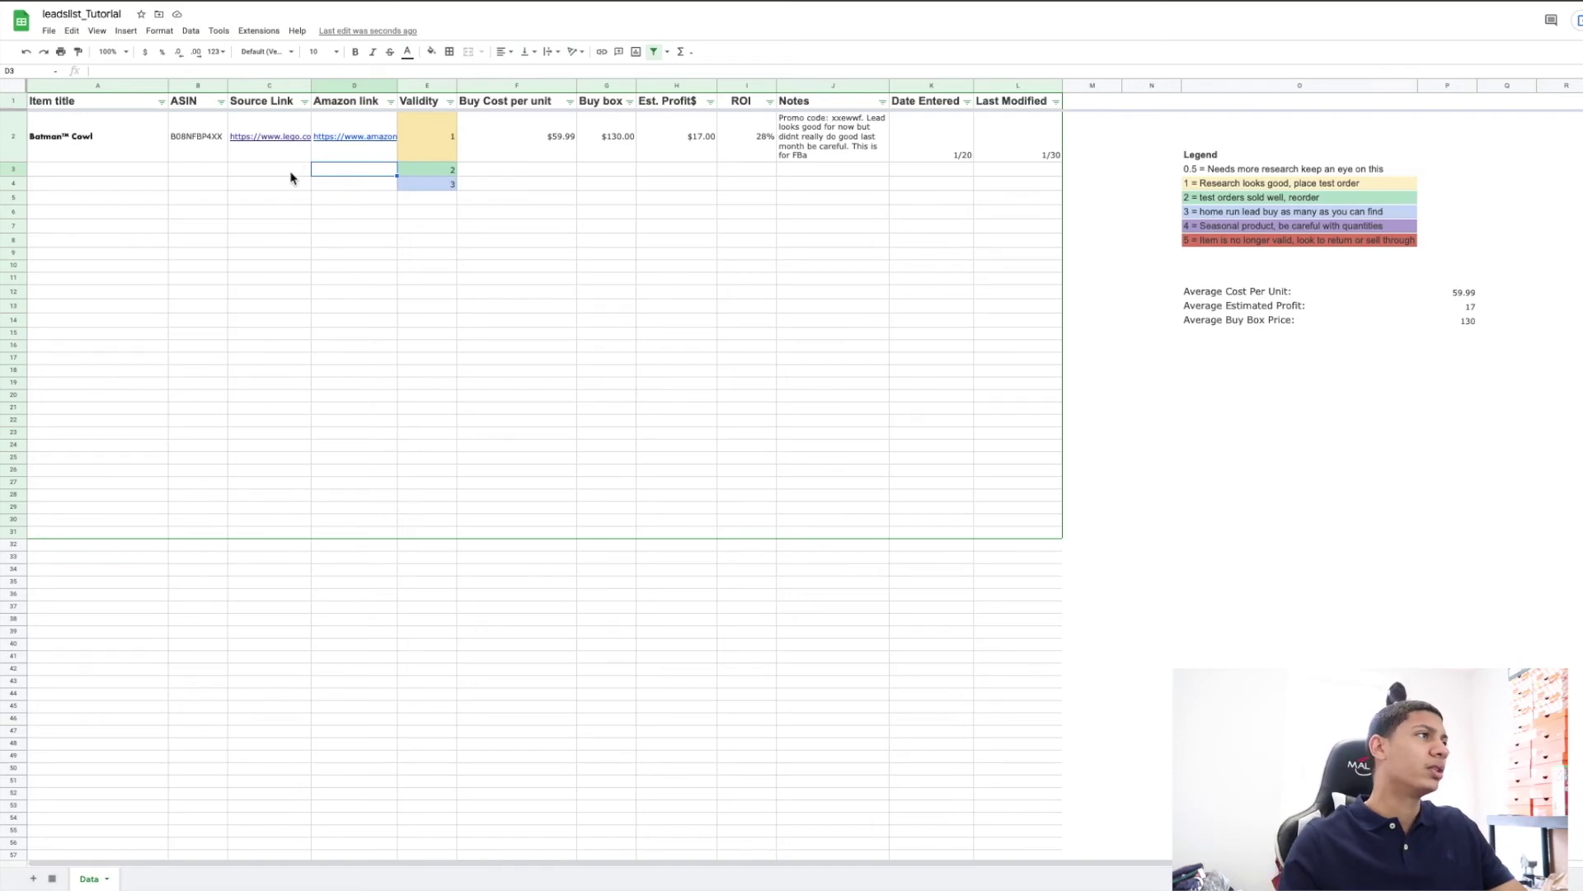
Select cells across rows 3 and 4 to review the green and blue colour coding.
click(292, 174)
click(329, 176)
click(329, 187)
click(277, 187)
click(278, 171)
click(341, 172)
click(350, 188)
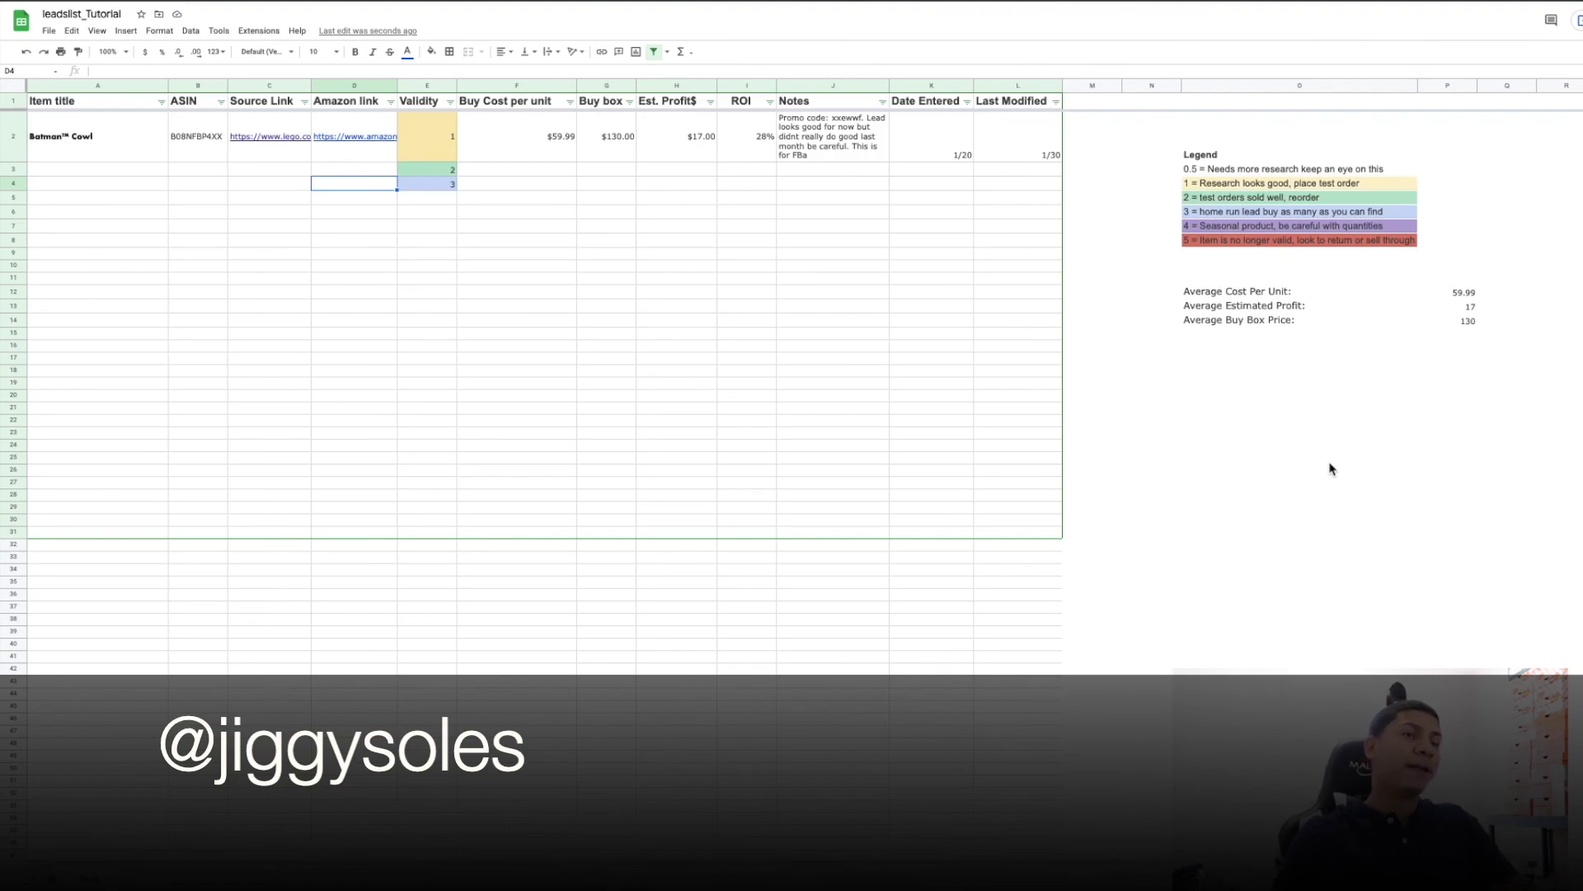
click(1404, 533)
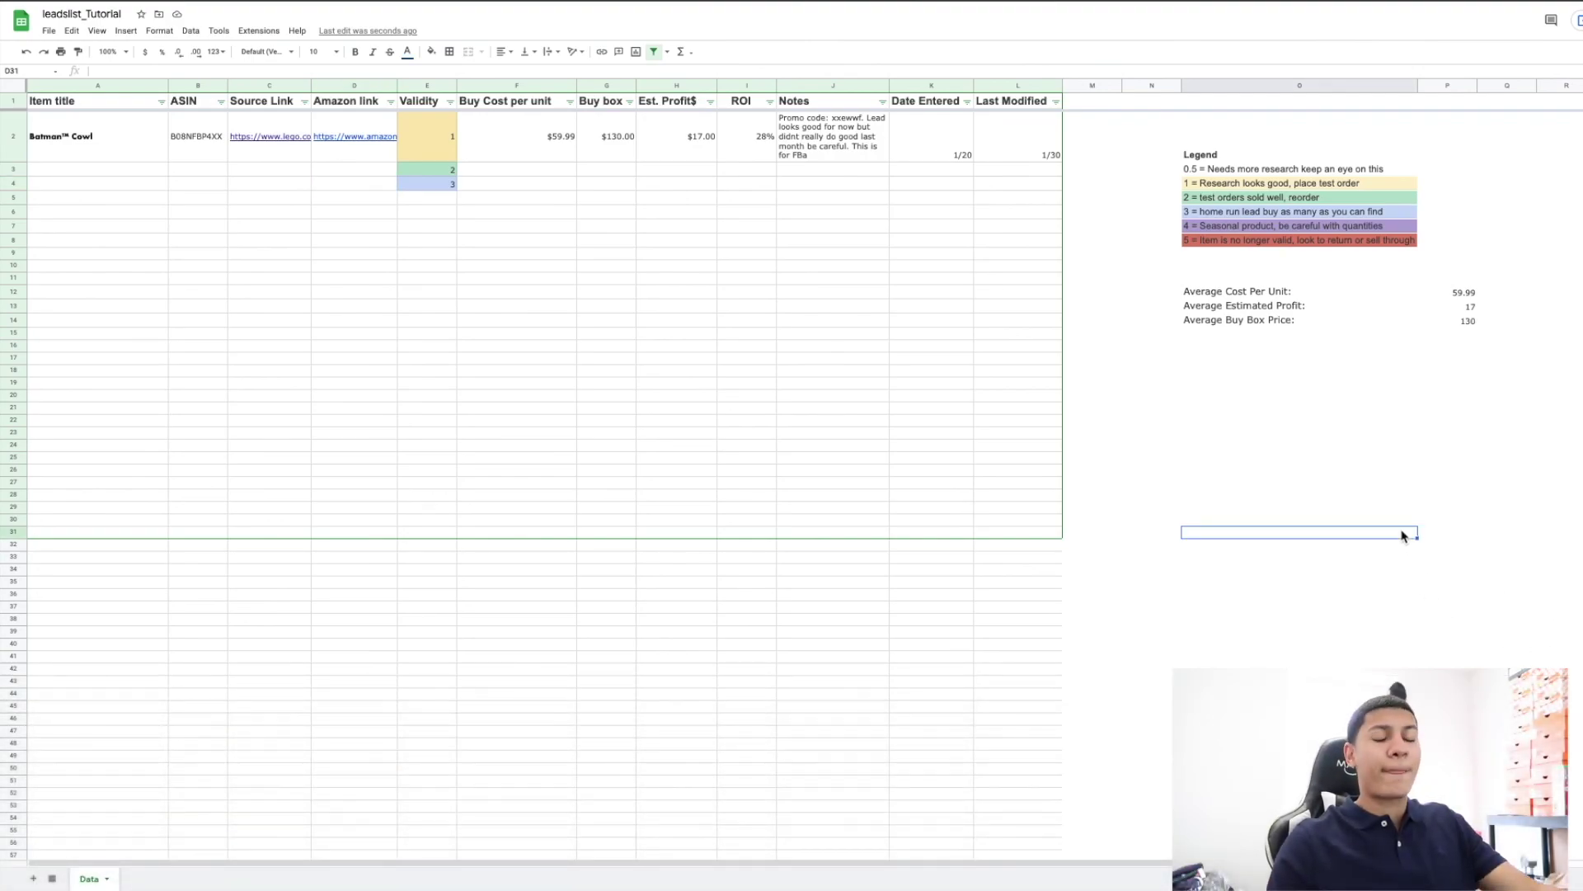